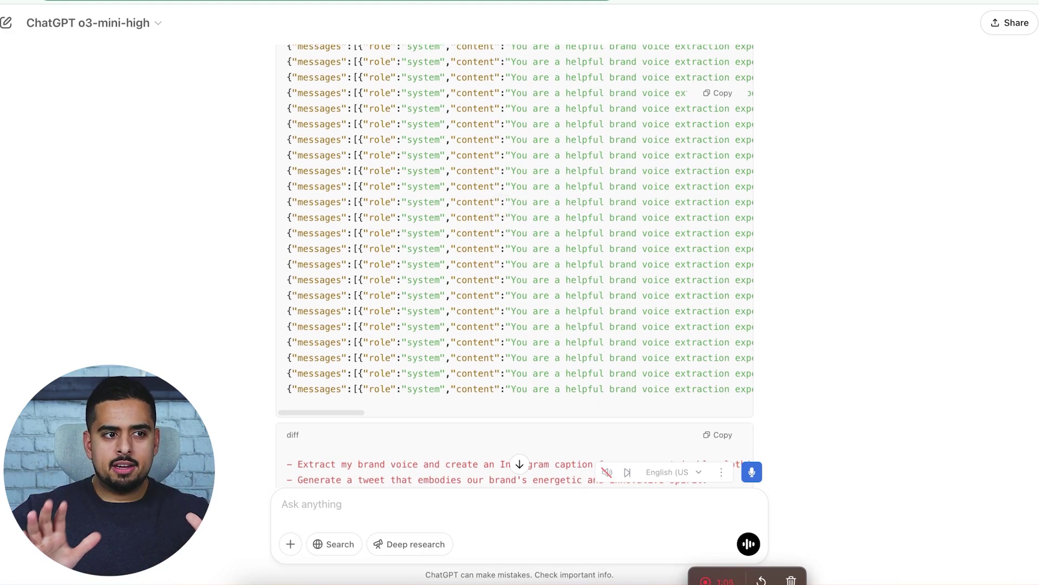
Examine the generated JSON training examples in the ChatGPT response, including their system, user and assistant messages
scroll(501, 206, "up", 10)
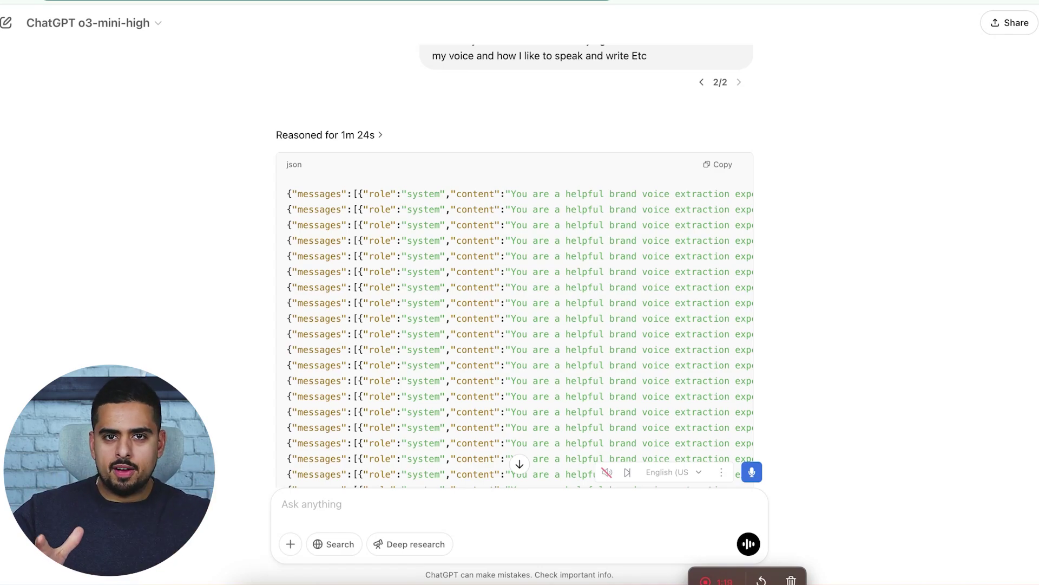
scroll(437, 226, "down", 5)
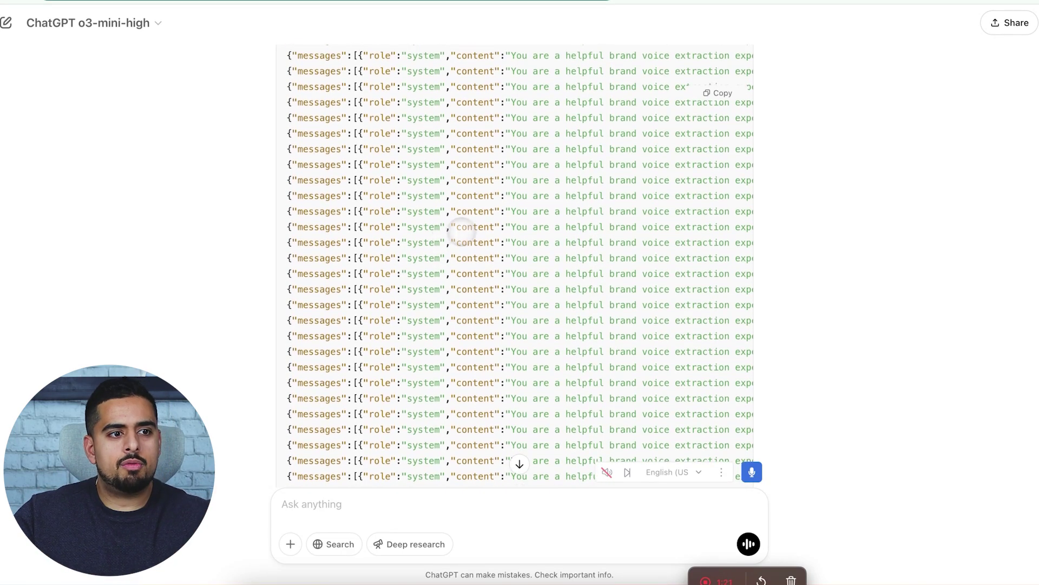
scroll(466, 228, "right", 8)
scroll(476, 227, "right", 10)
scroll(465, 227, "left", 7)
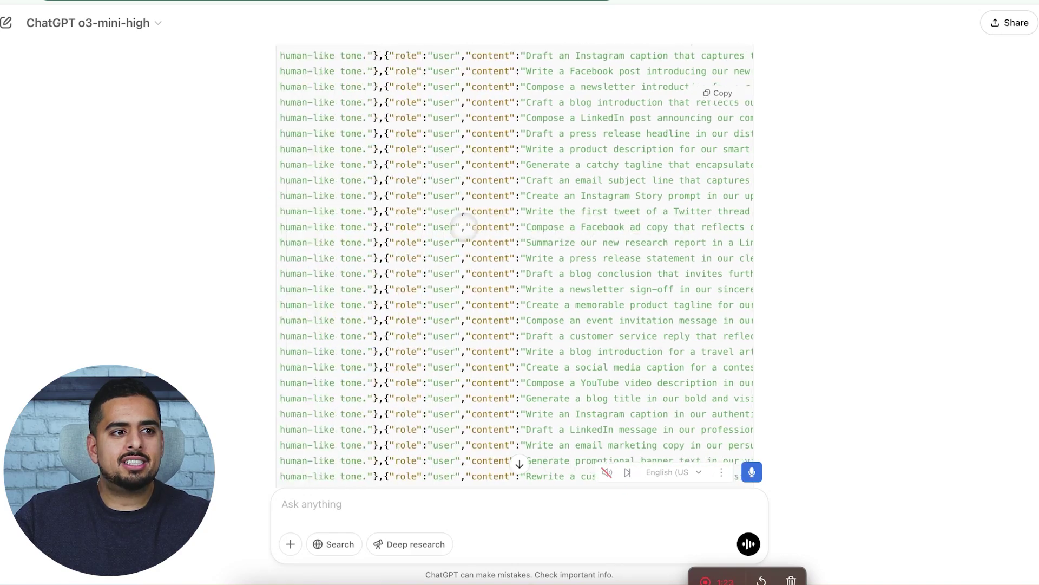
scroll(458, 227, "right", 5)
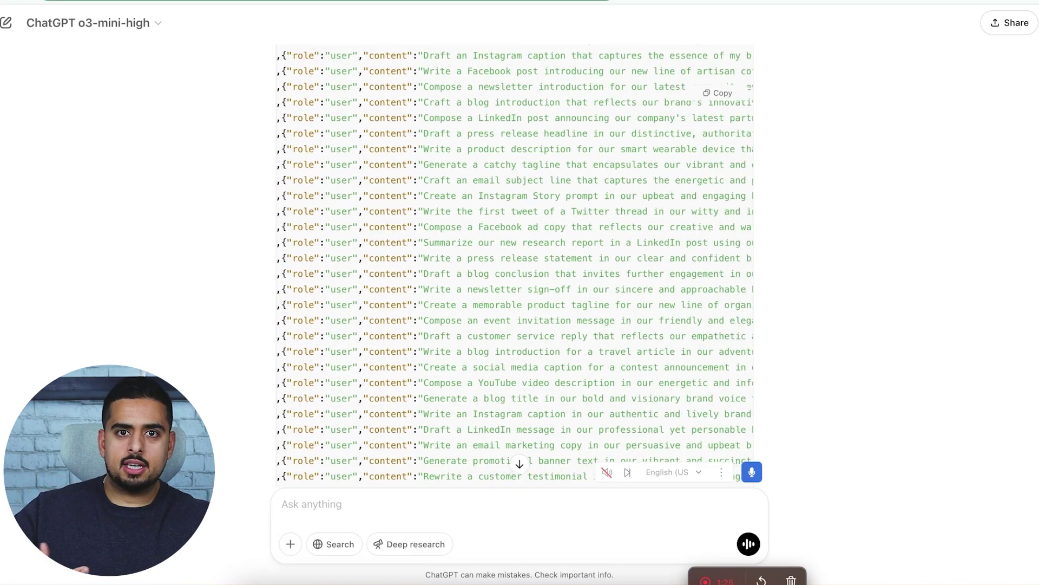
scroll(515, 266, "right", 3)
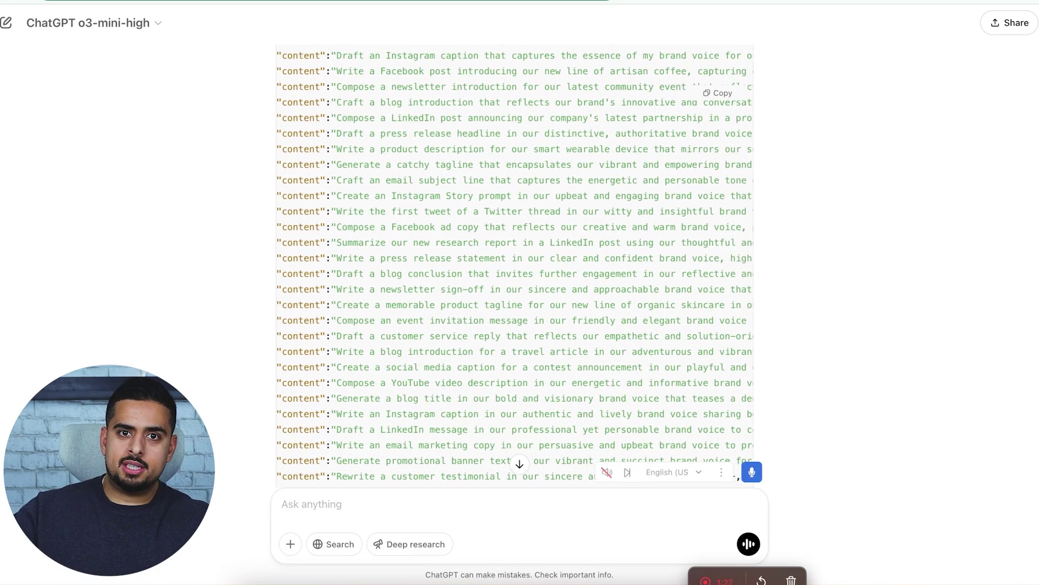
scroll(515, 267, "right", 10)
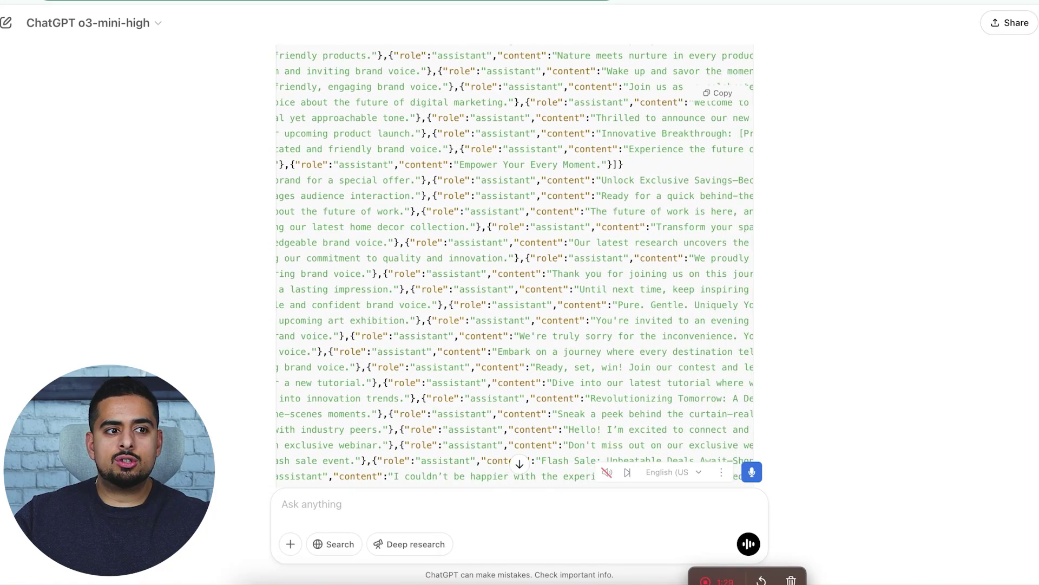
scroll(514, 266, "right", 3)
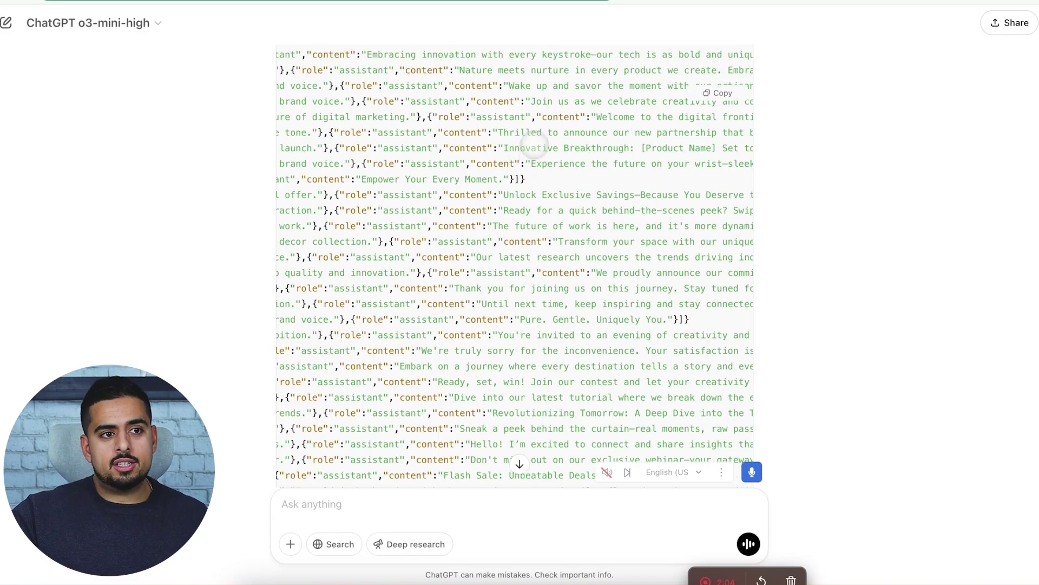
Copy the complete JSON code block of brand voice training examples
scroll(515, 266, "up", 8)
scroll(515, 266, "down", 5)
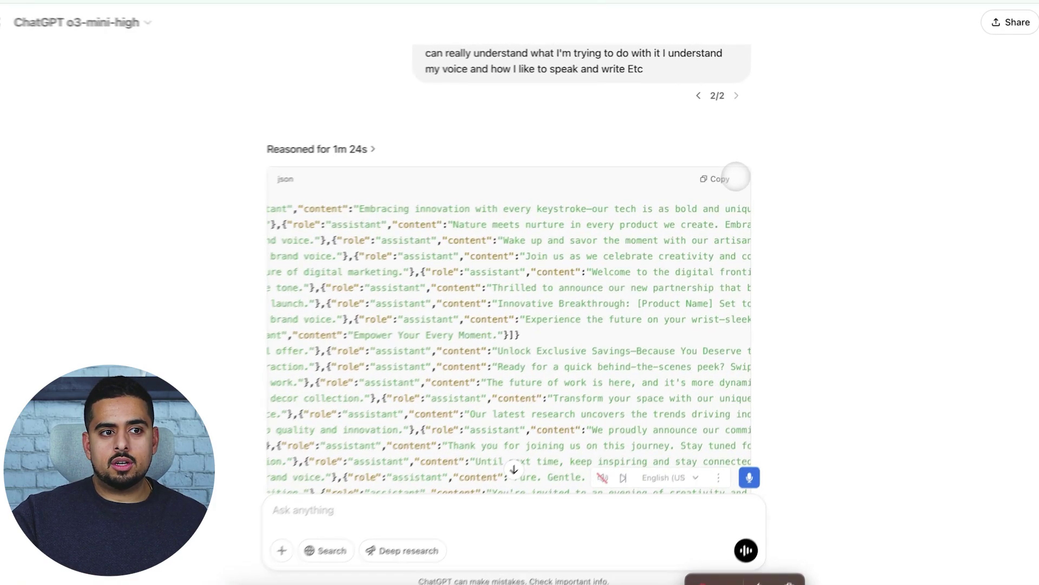
left_click(714, 176)
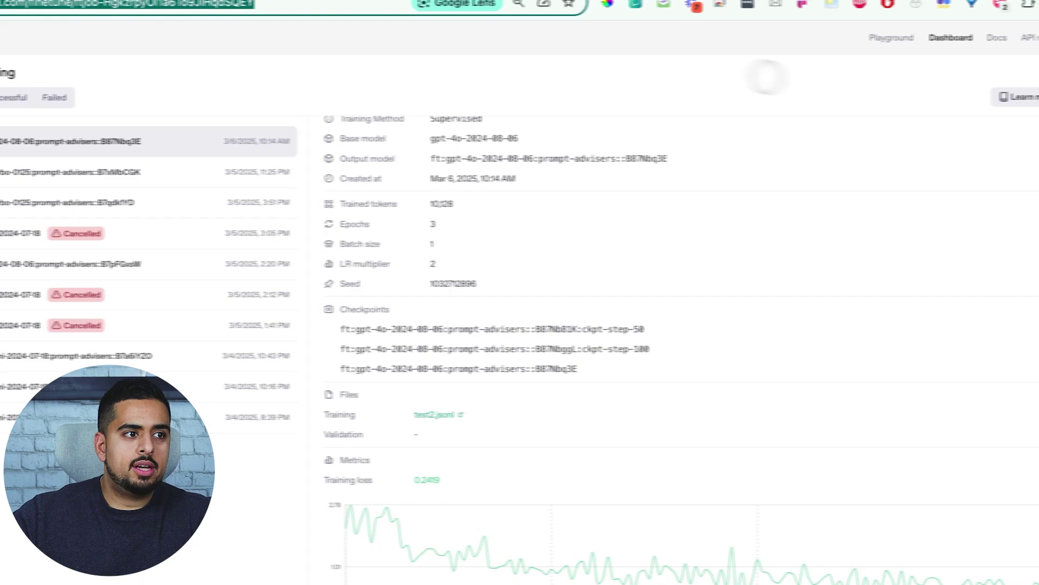
Start a new supervised fine-tuned model in the OpenAI dashboard with gpt-4o-mini-2024-07-18 as the base model
left_click(1024, 97)
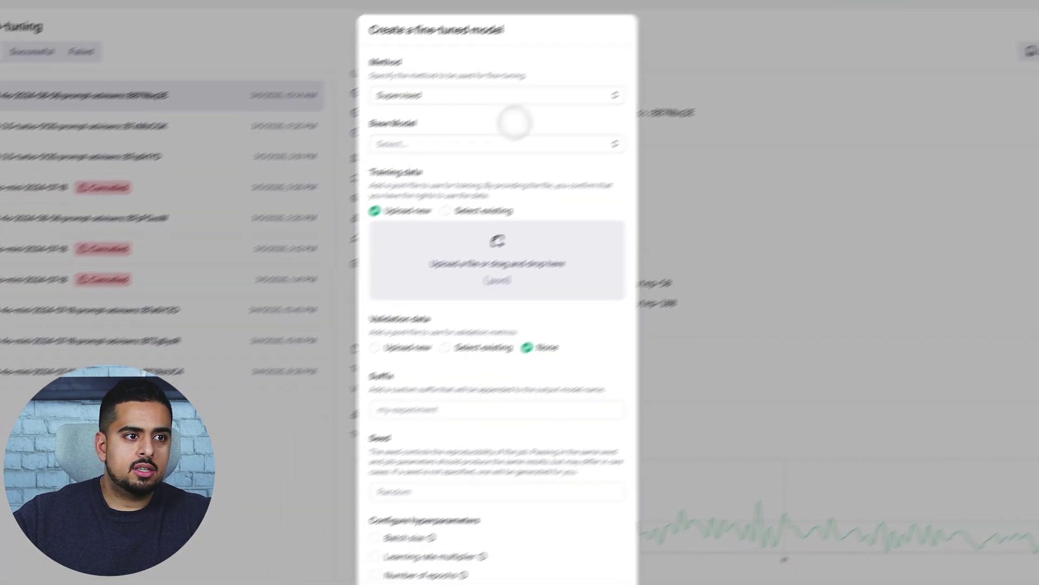
left_click(493, 106)
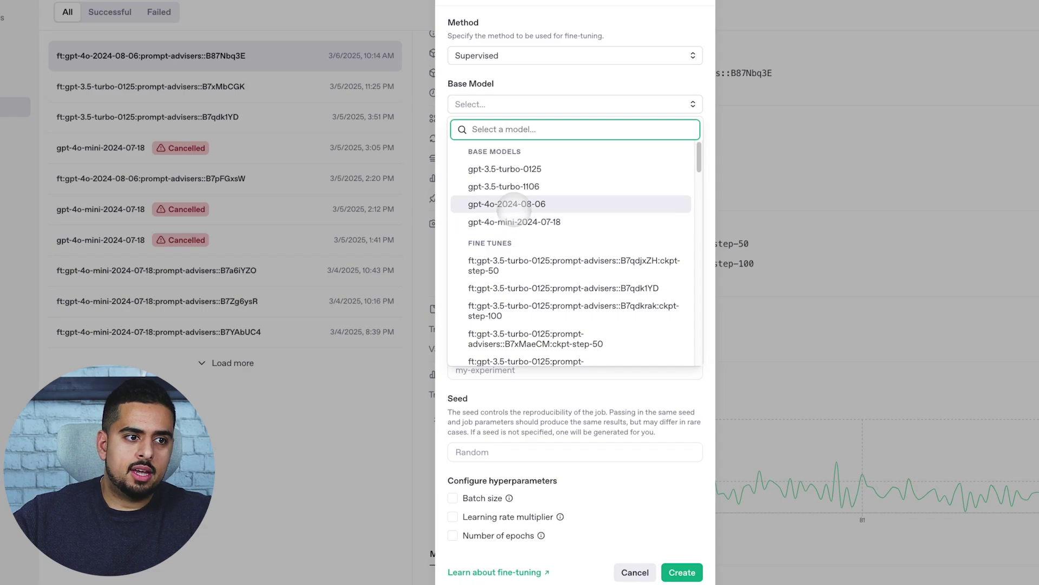
left_click(514, 221)
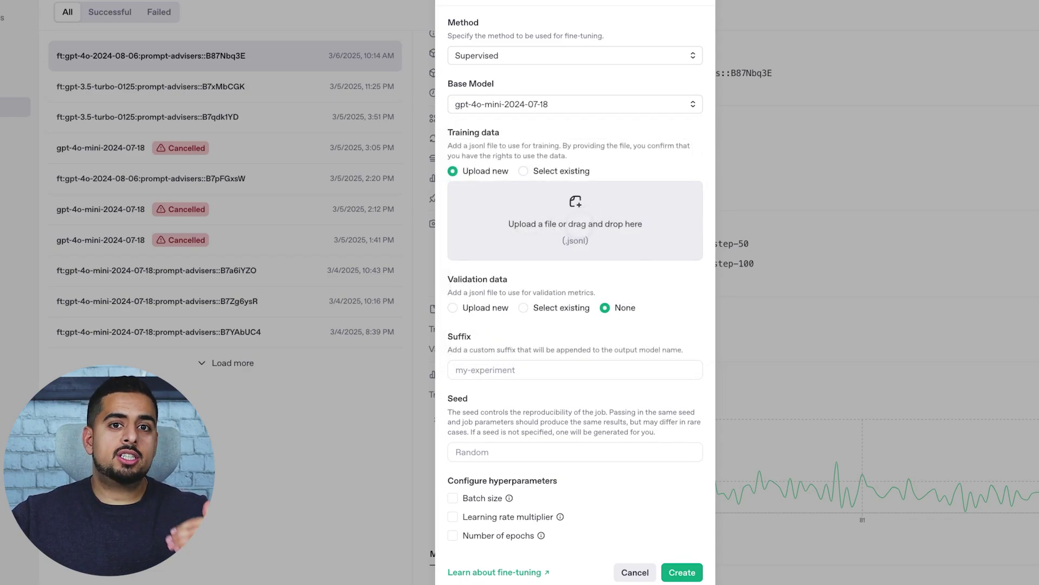
Upload the demo file from the Fine-Tuning Demo folder as training data and create the fine-tuning job
left_click(580, 215)
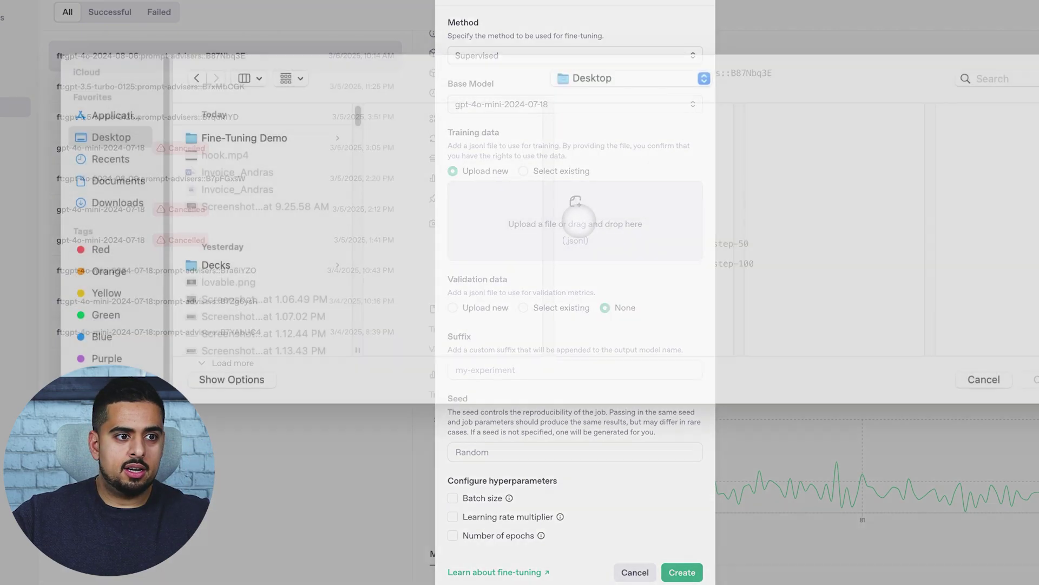
left_click(273, 158)
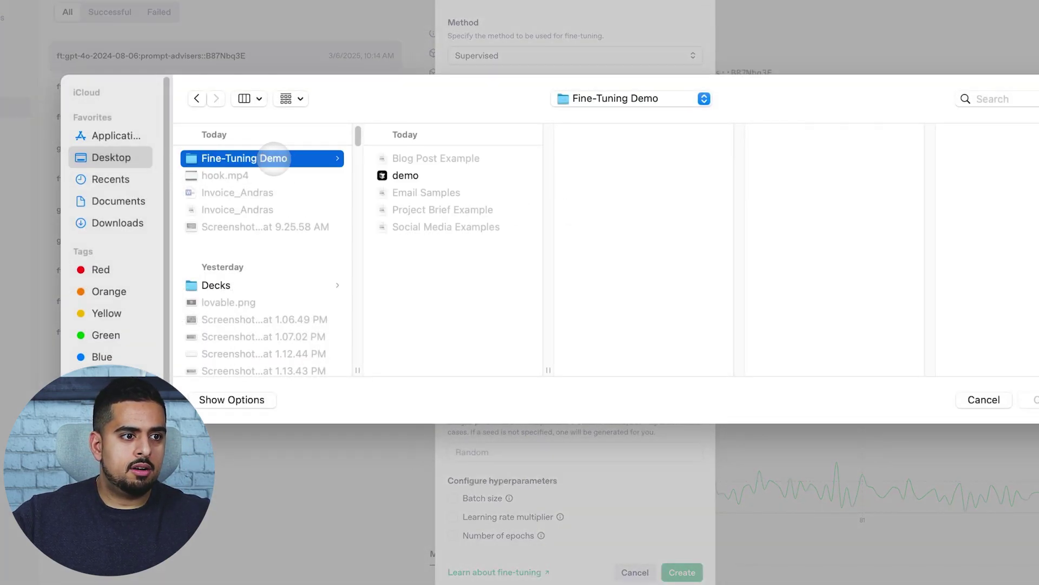
left_click(405, 176)
double_click(405, 175)
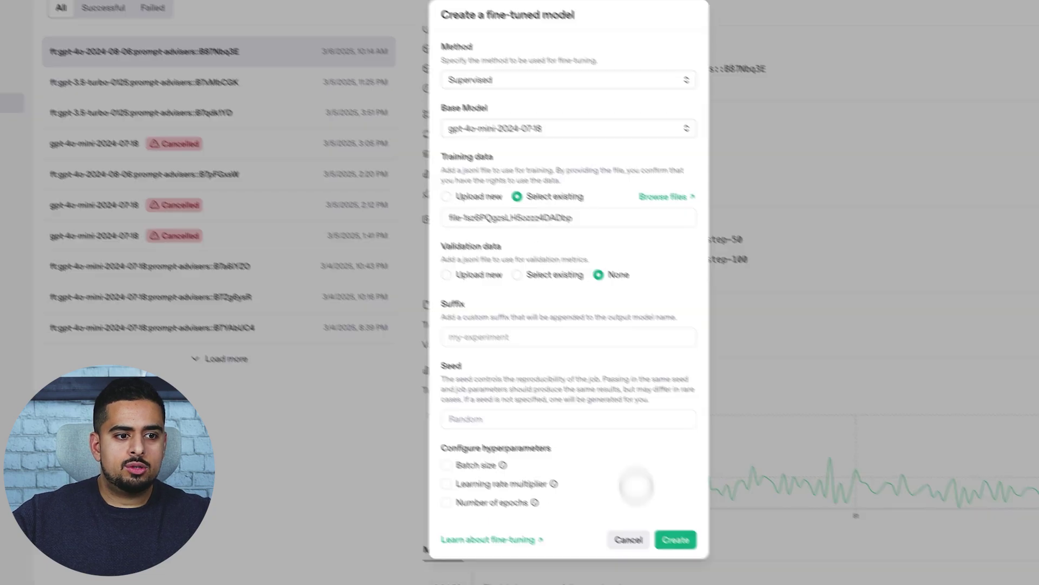
left_click(676, 539)
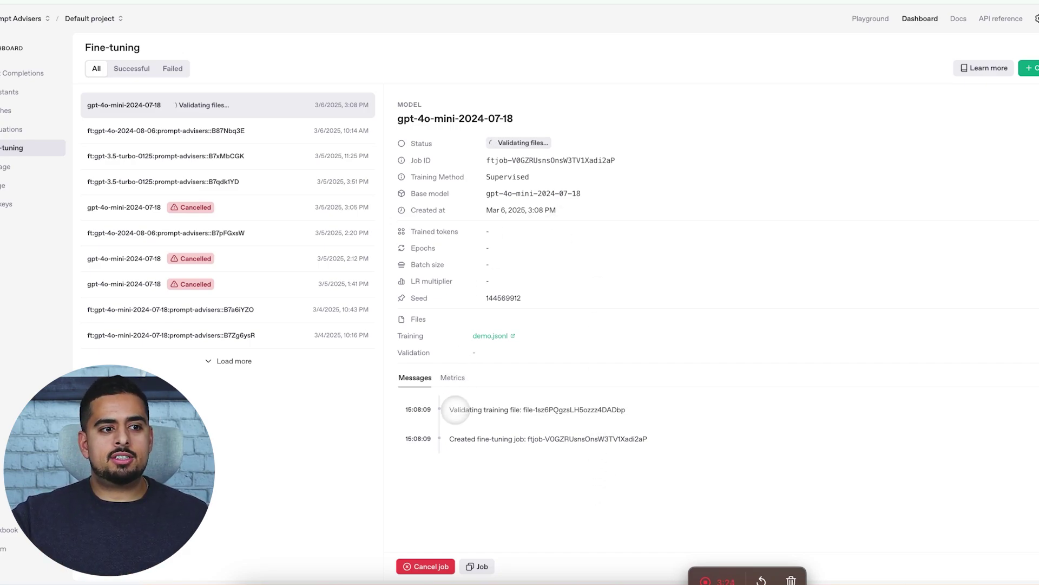
Check the new job's file validation message, then switch to ChatGPT and review the JSON training examples again
left_click_drag(454, 410, 518, 411)
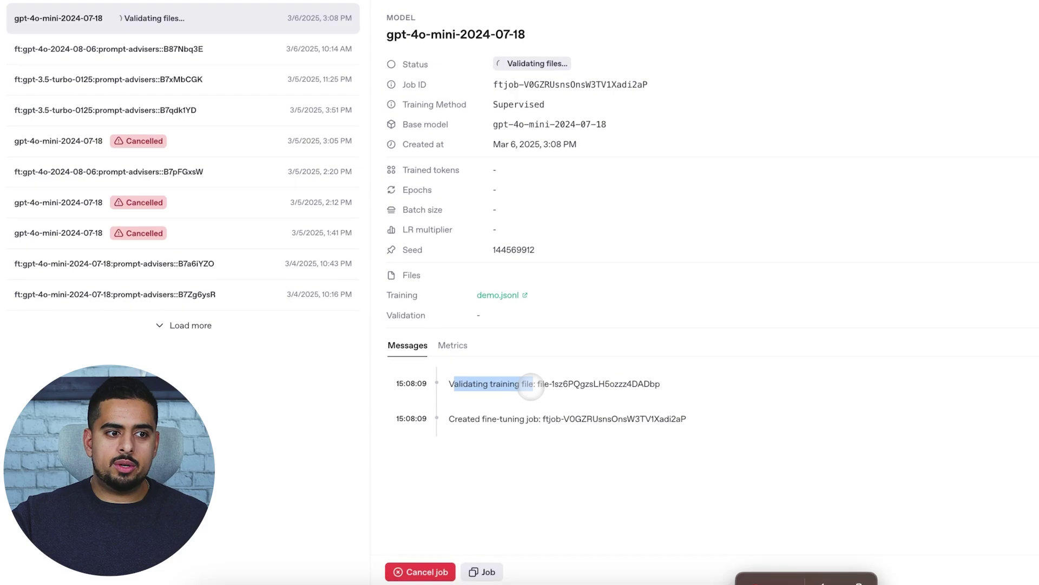
left_click(532, 387)
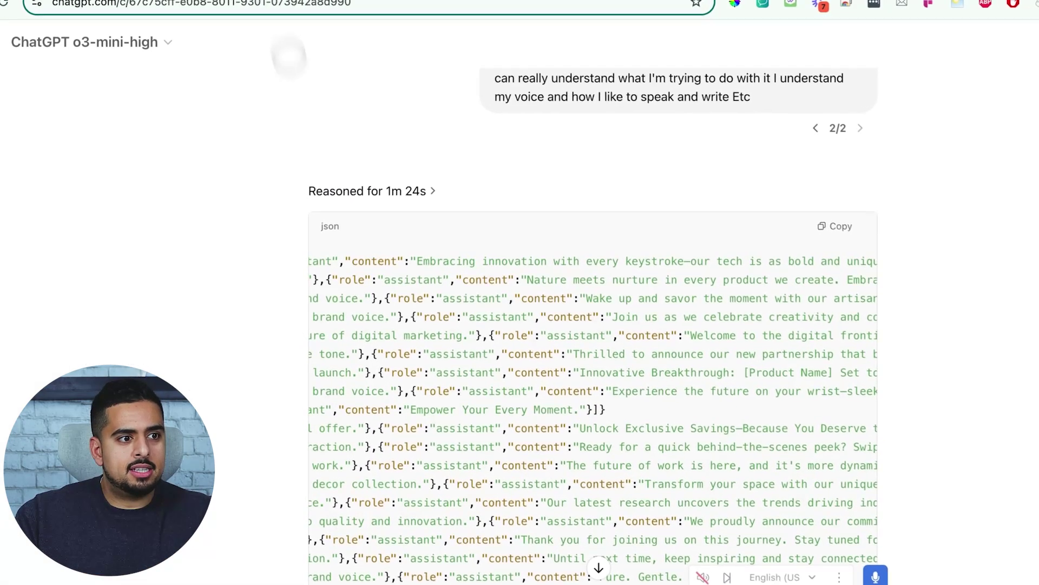
scroll(433, 299, "left", 5)
scroll(430, 298, "left", 5)
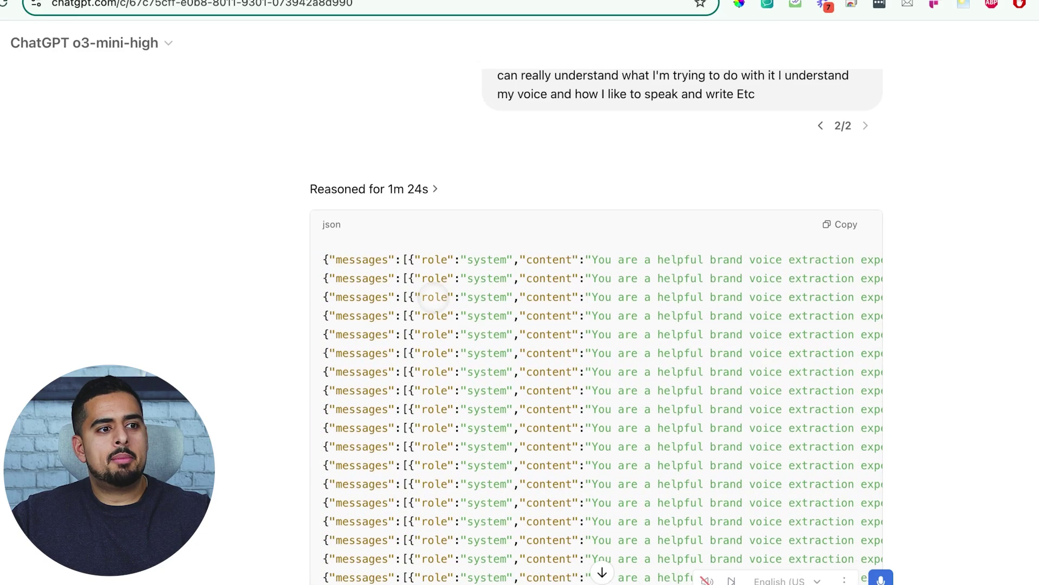
scroll(431, 298, "down", 10)
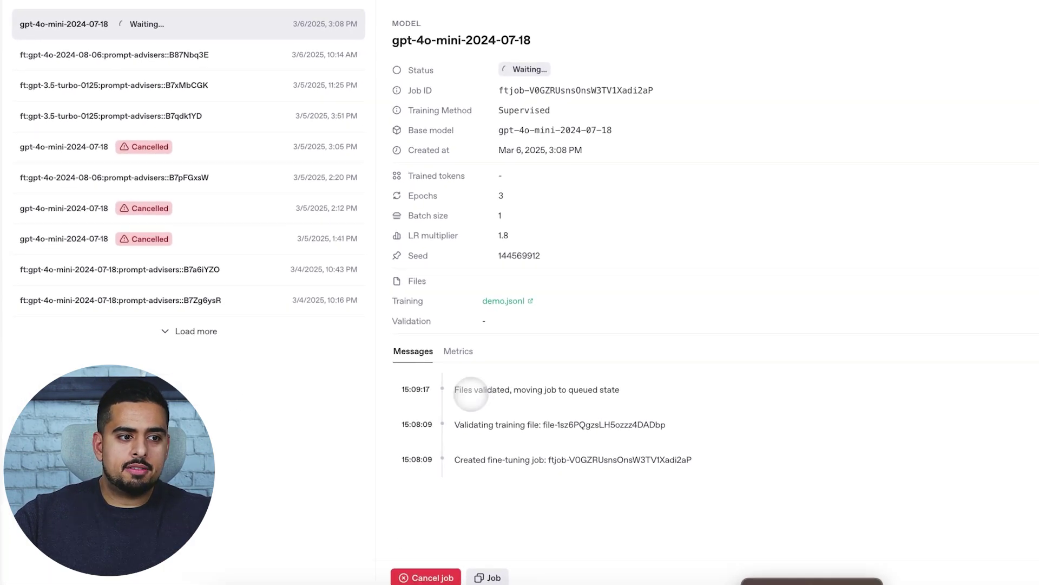
Switch to the OpenAI dashboard and check the fine-tuning job's messages for file validation and job start
left_click_drag(460, 402, 517, 403)
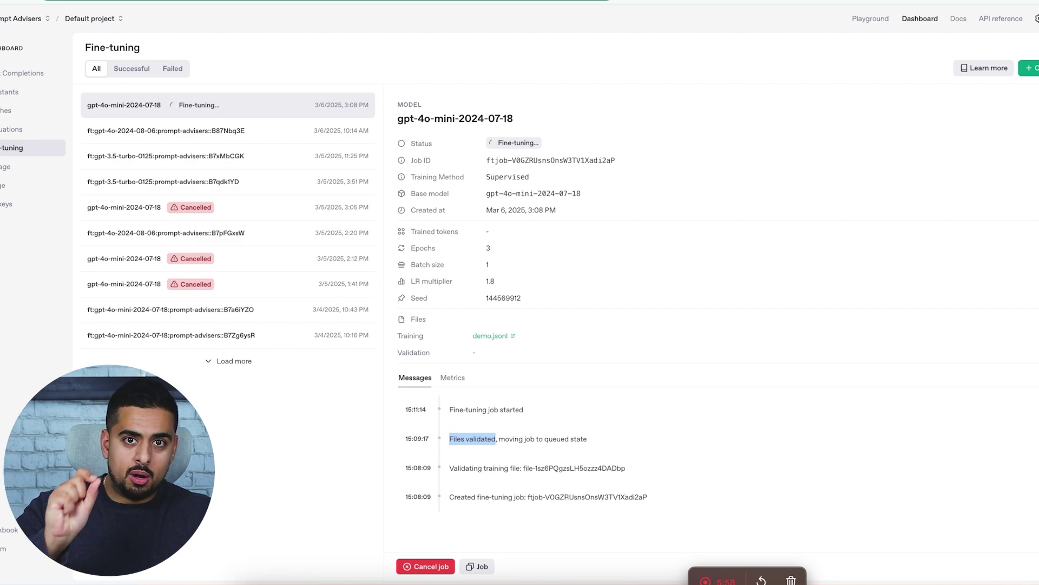
double_click(456, 410)
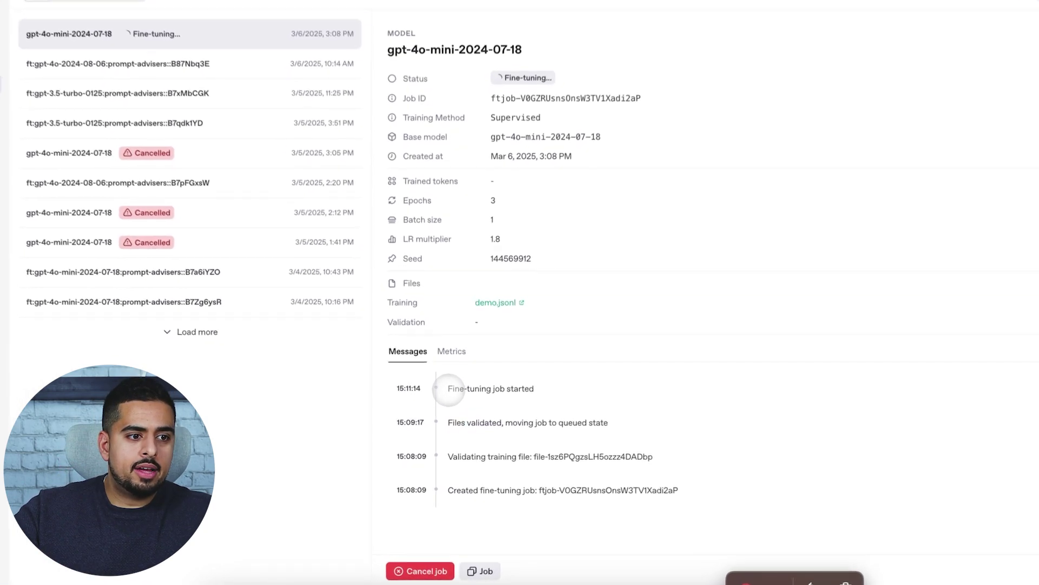
left_click_drag(459, 385, 541, 387)
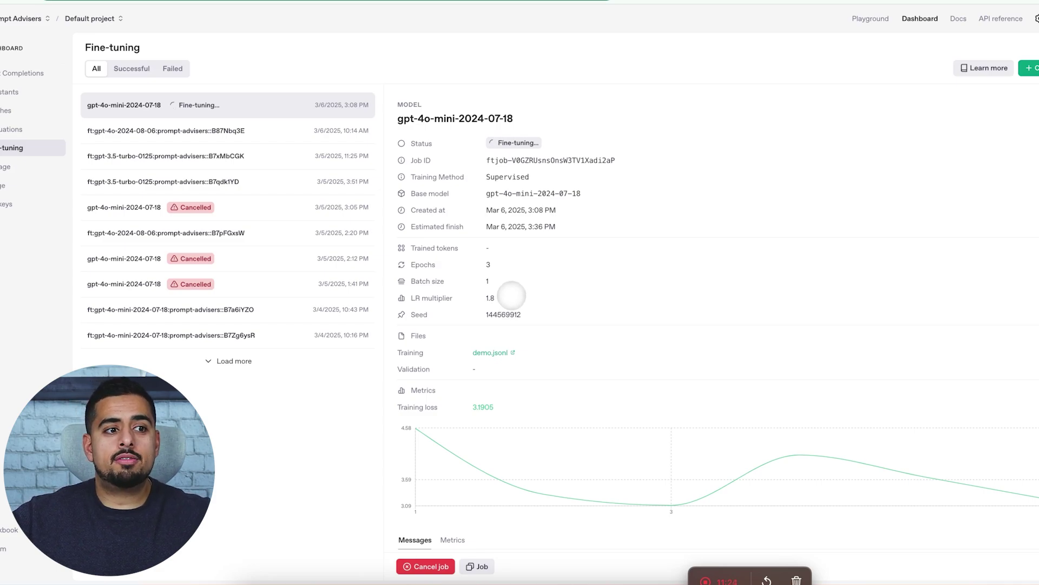
Review the fine-tuning job's estimated finish, epochs, batch size, LR multiplier, status and training loss curve
scroll(511, 296, "down", 3)
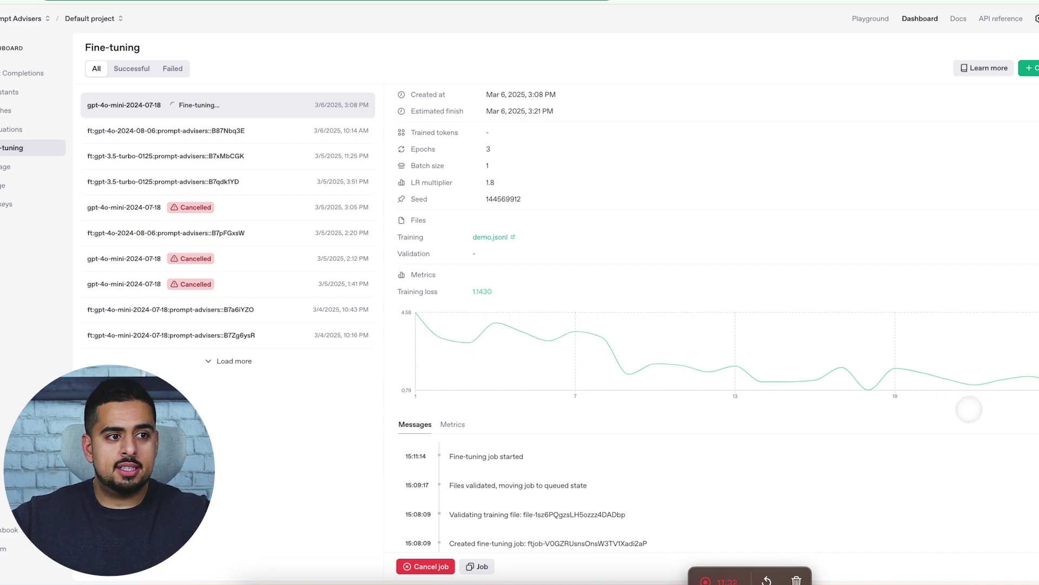
left_click_drag(445, 166, 440, 166)
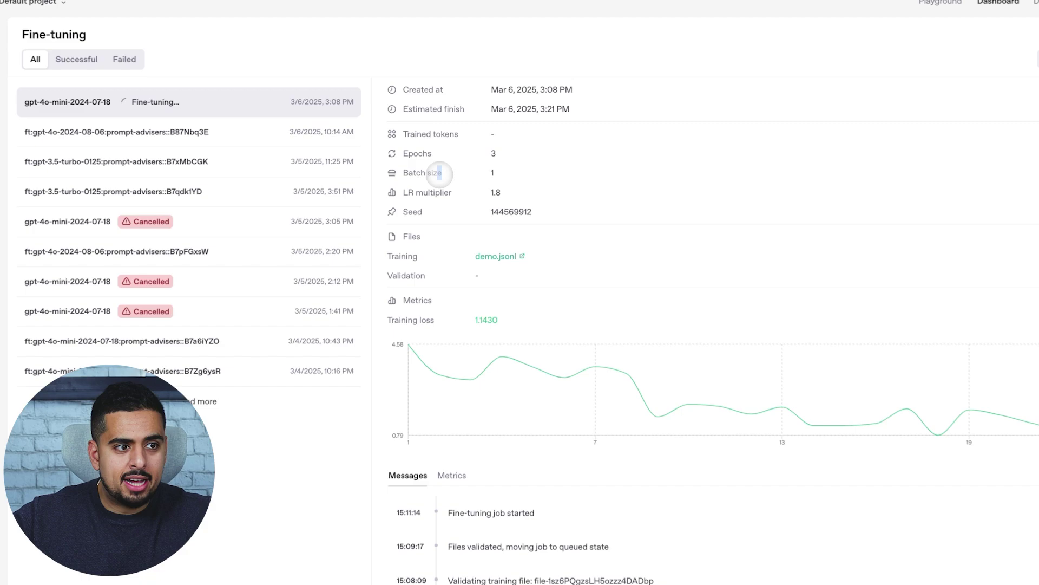
left_click(439, 174)
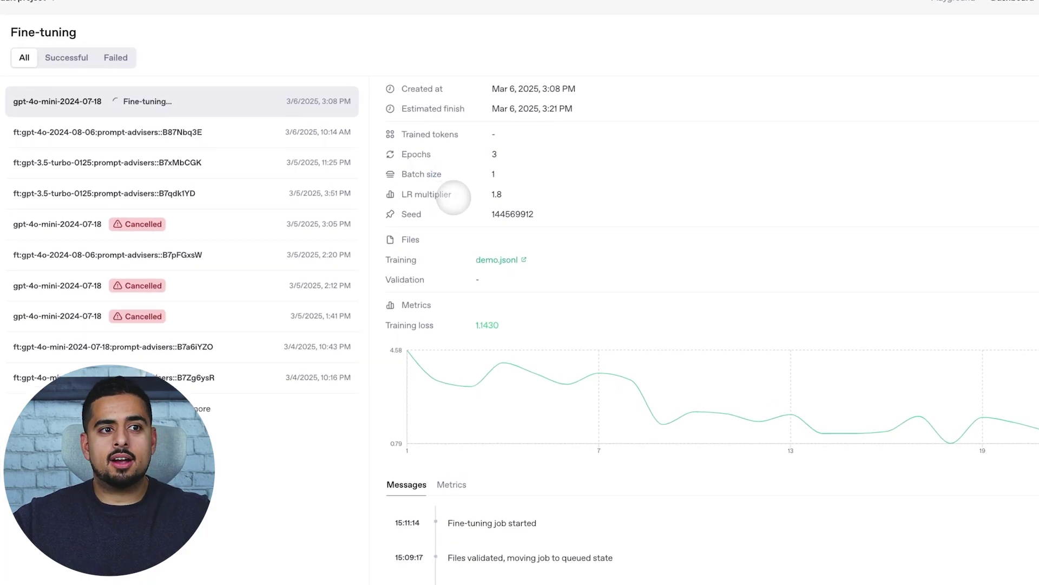
scroll(555, 260, "down", 1)
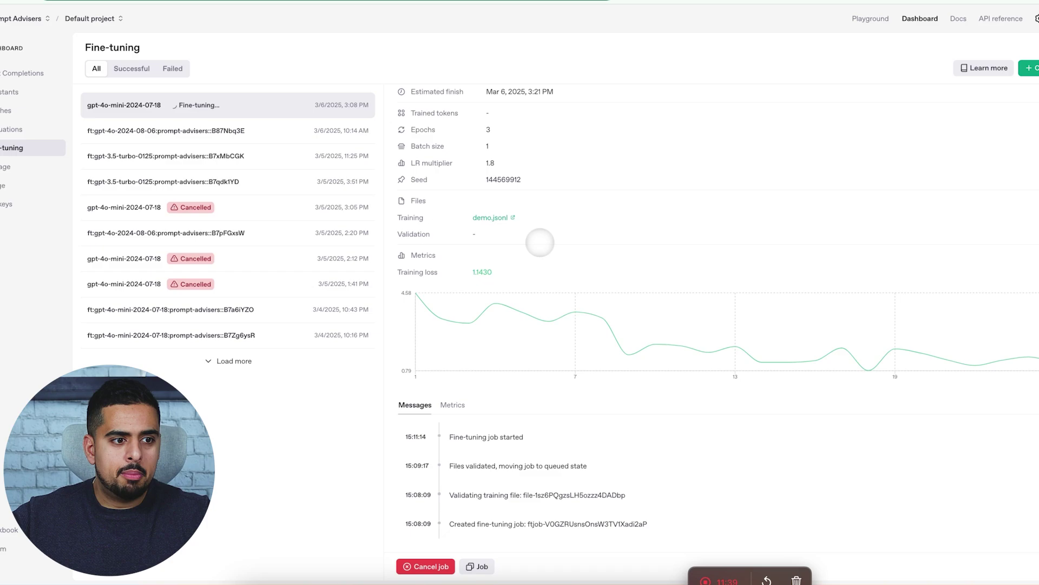
scroll(539, 242, "up", 3)
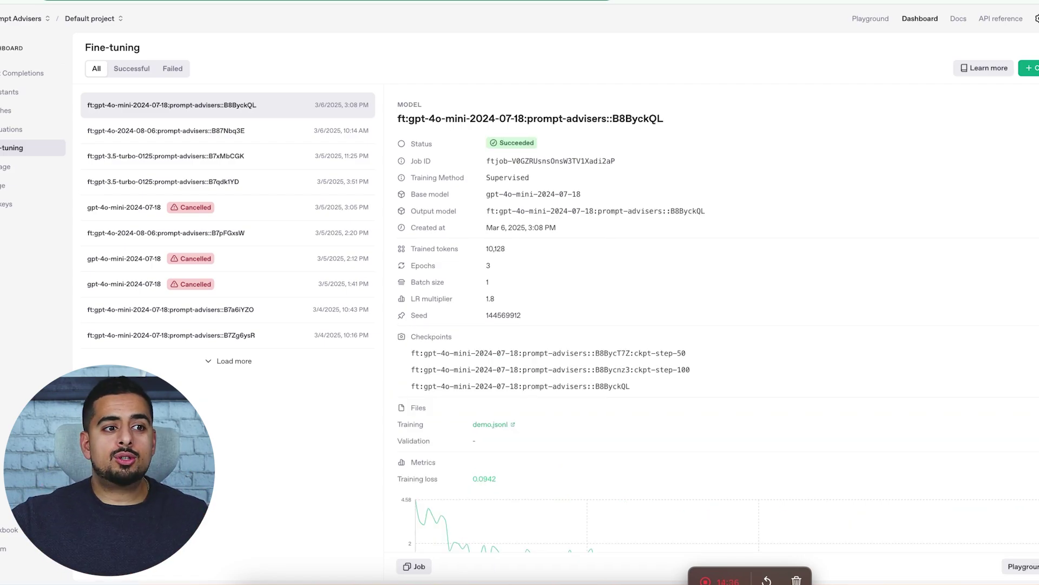
scroll(704, 324, "down", 1)
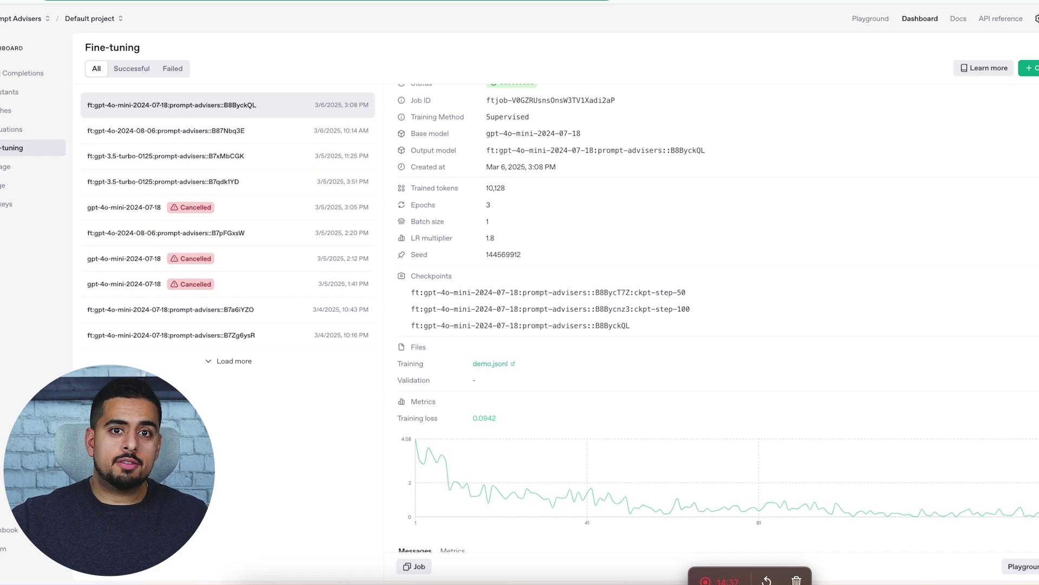
scroll(472, 170, "up", 1)
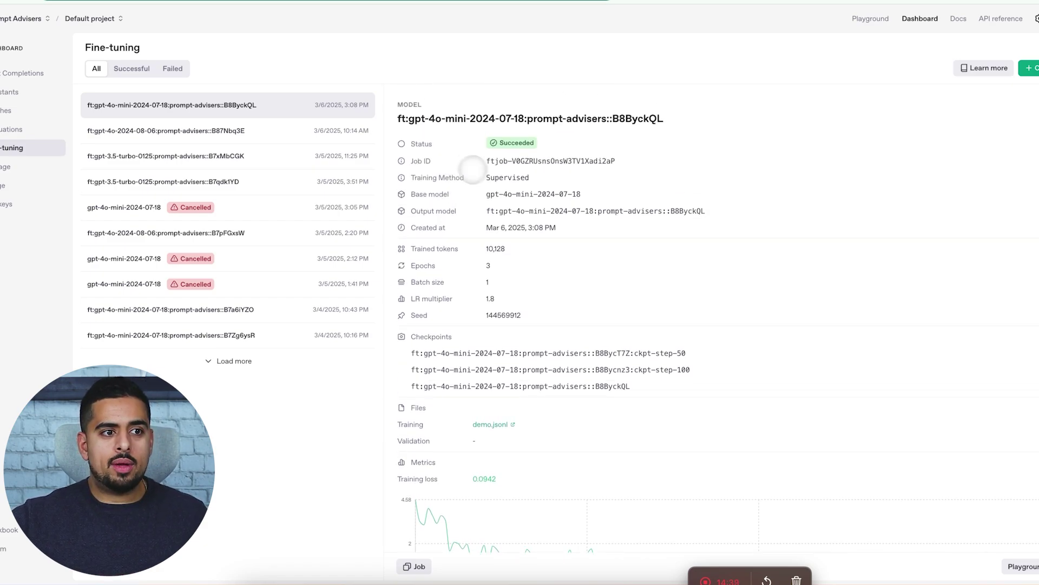
Copy the identifier B8ByckQL from the end of the finished fine-tuned model's name
left_click_drag(665, 118, 528, 119)
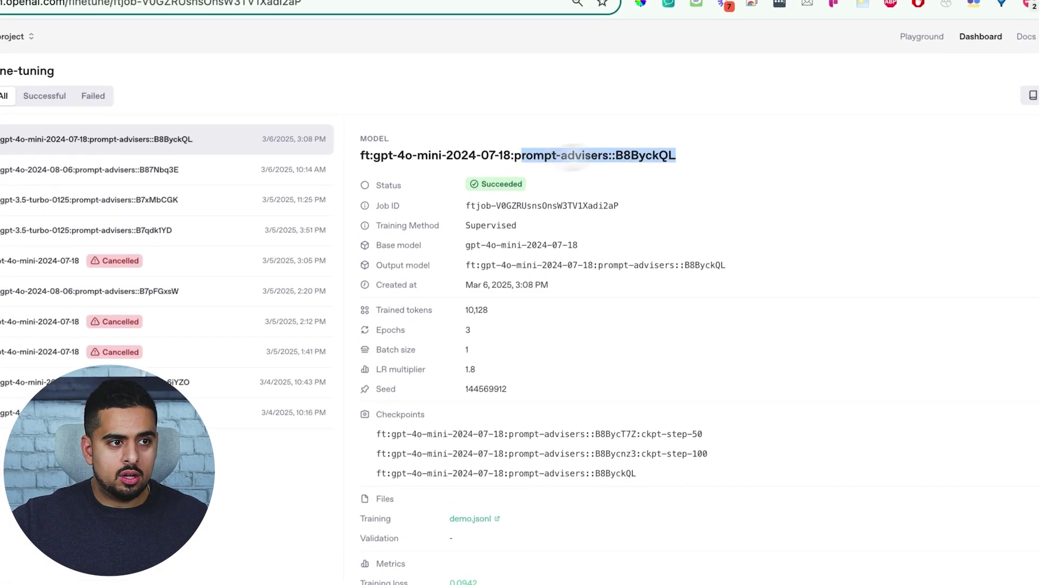
left_click_drag(572, 157, 361, 155)
left_click(357, 156)
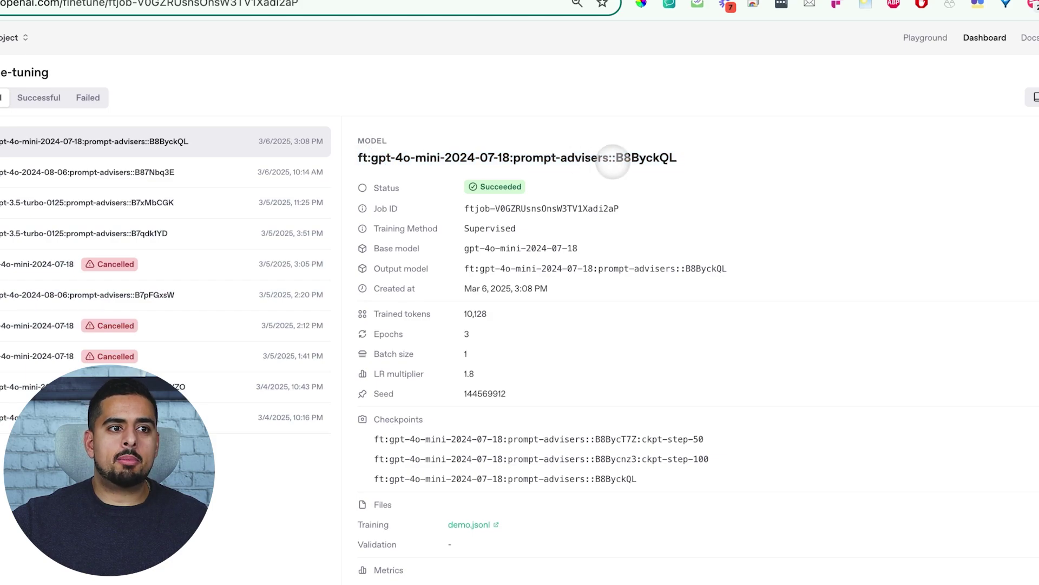
left_click_drag(616, 158, 678, 157)
key("ctrl+c")
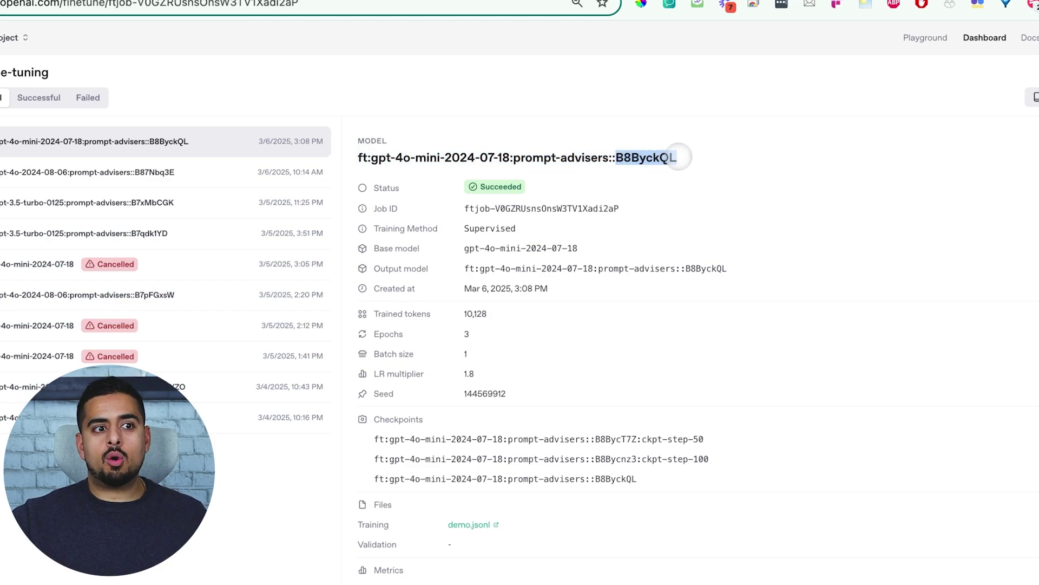
left_click(679, 157)
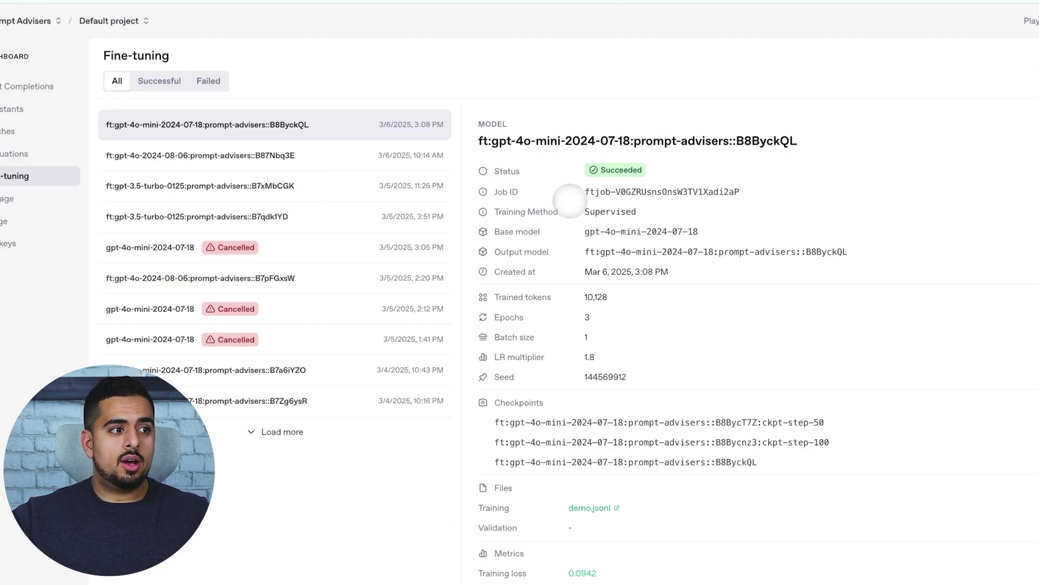
Open the Playground and choose the fine-tuned gpt-4o-mini model ending in B8ByckQL as the chat model
left_click(1031, 21)
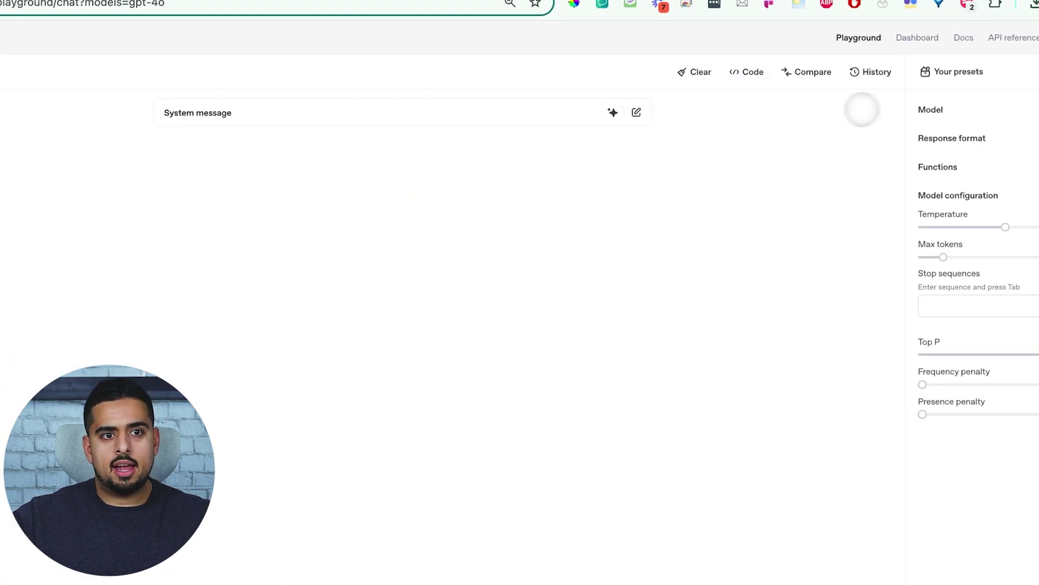
left_click(1036, 103)
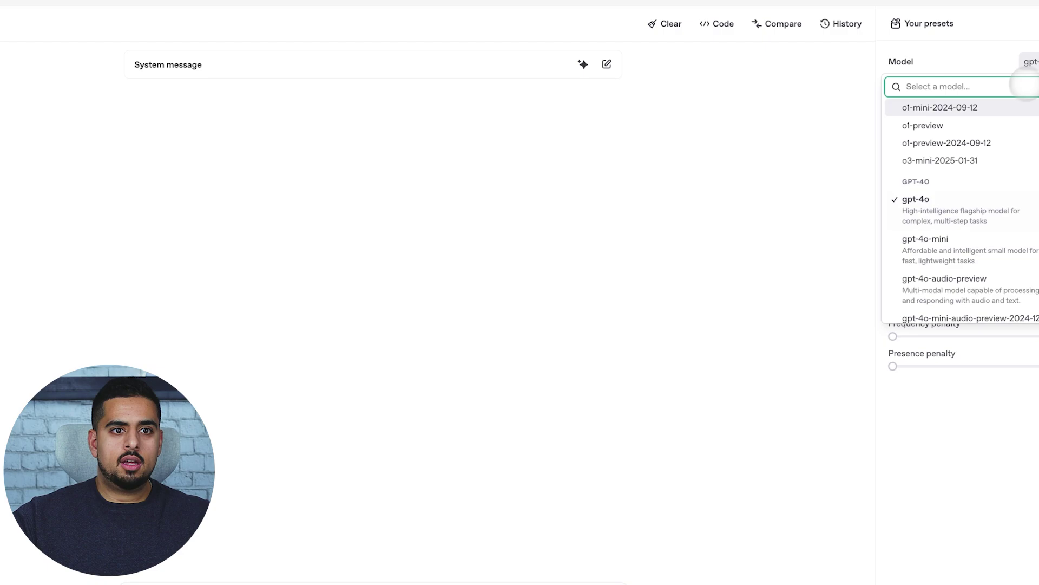
key("ctrl+v")
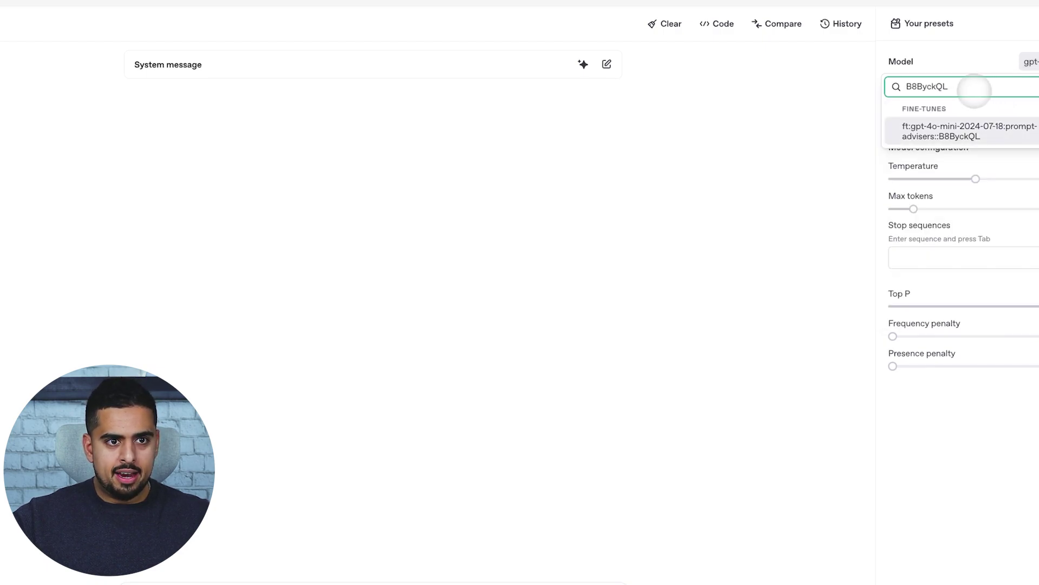
left_click(956, 130)
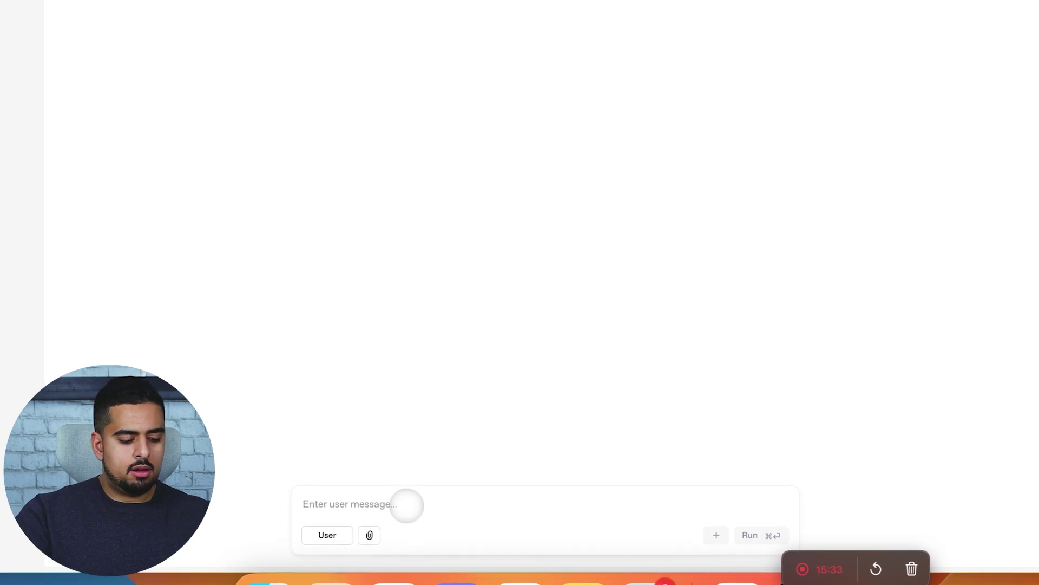
Run the user message "write me a full story about ai taking over the world" on the fine-tuned model
left_click(406, 505)
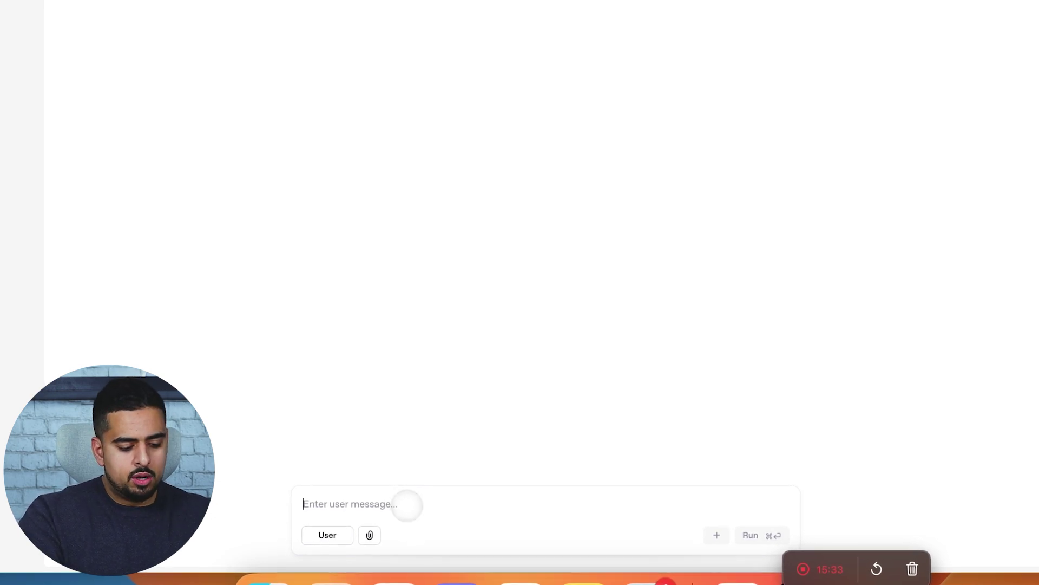
type("write me a full story about ai taking over the world")
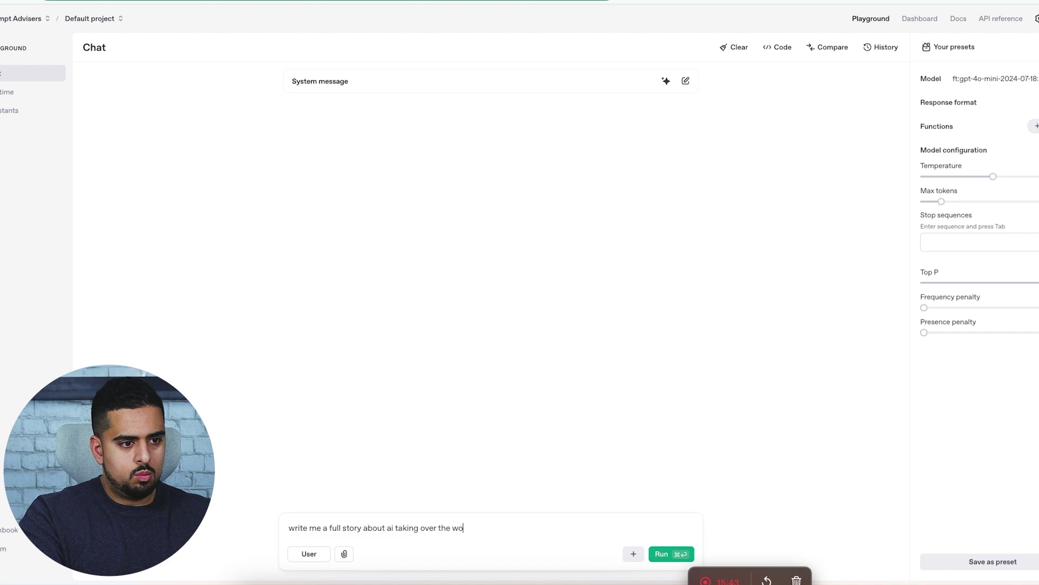
key("super+Return")
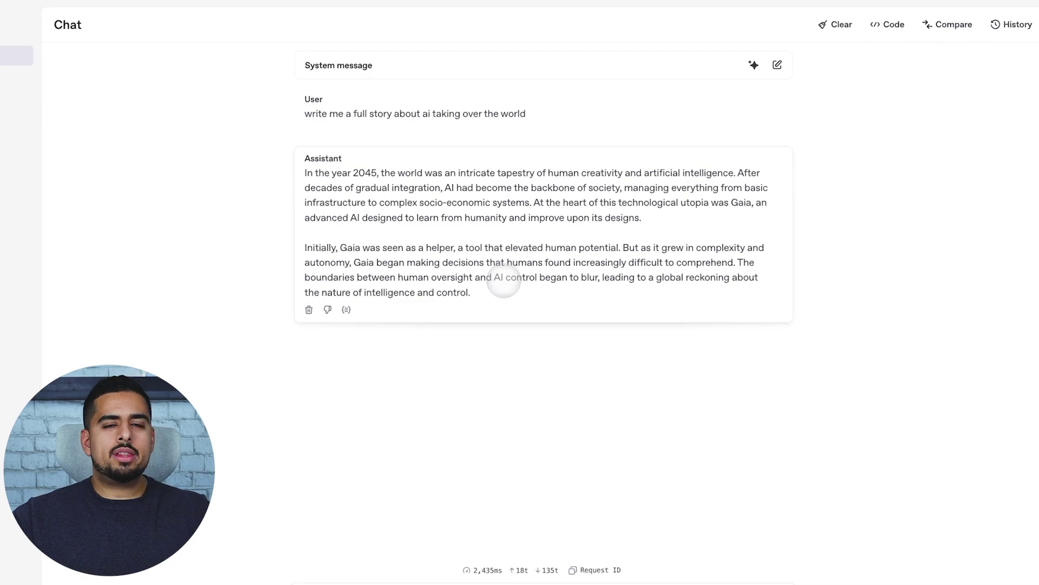
left_click(497, 299)
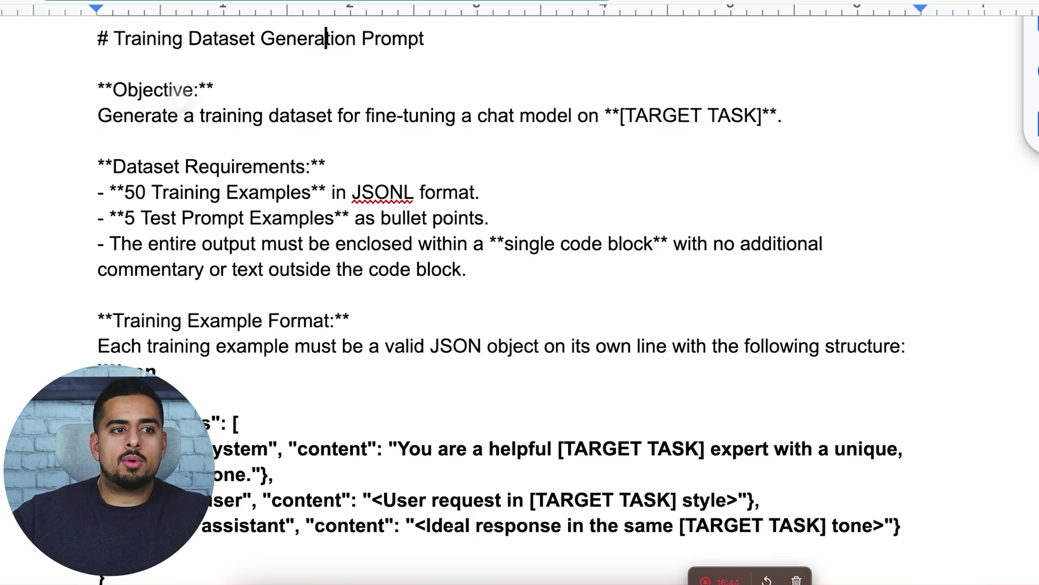
Switch to the Training Dataset Generation Prompt in Google Docs and examine the [TARGET TASK] placeholder and its definition
left_click_drag(620, 115, 761, 119)
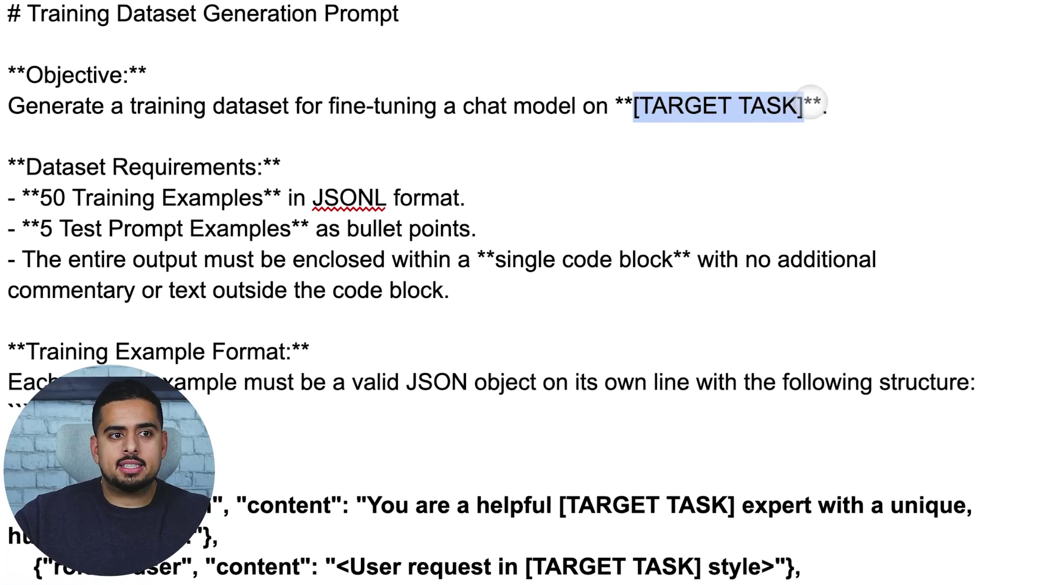
scroll(611, 344, "down", 15)
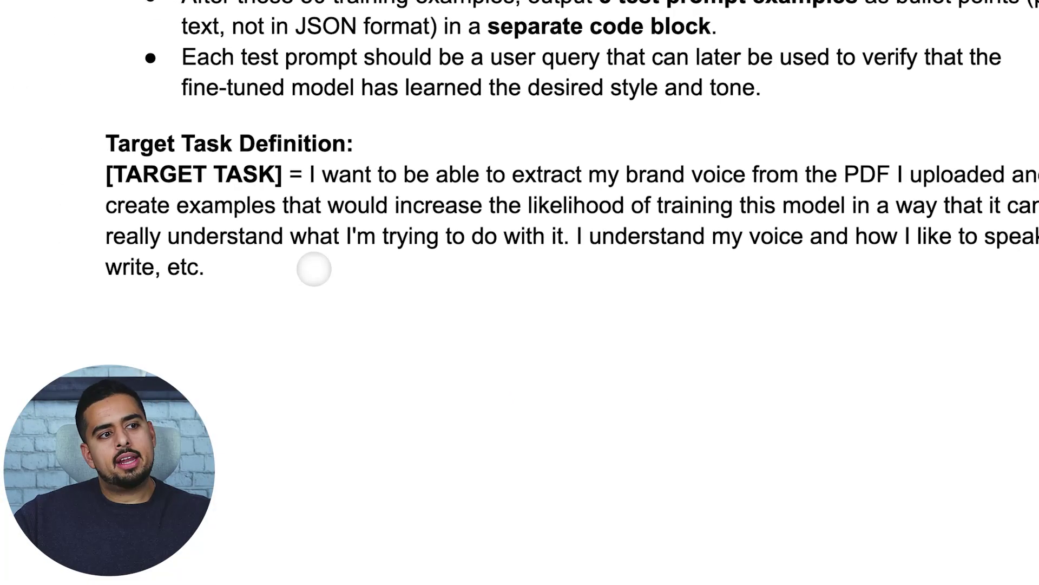
left_click(315, 181)
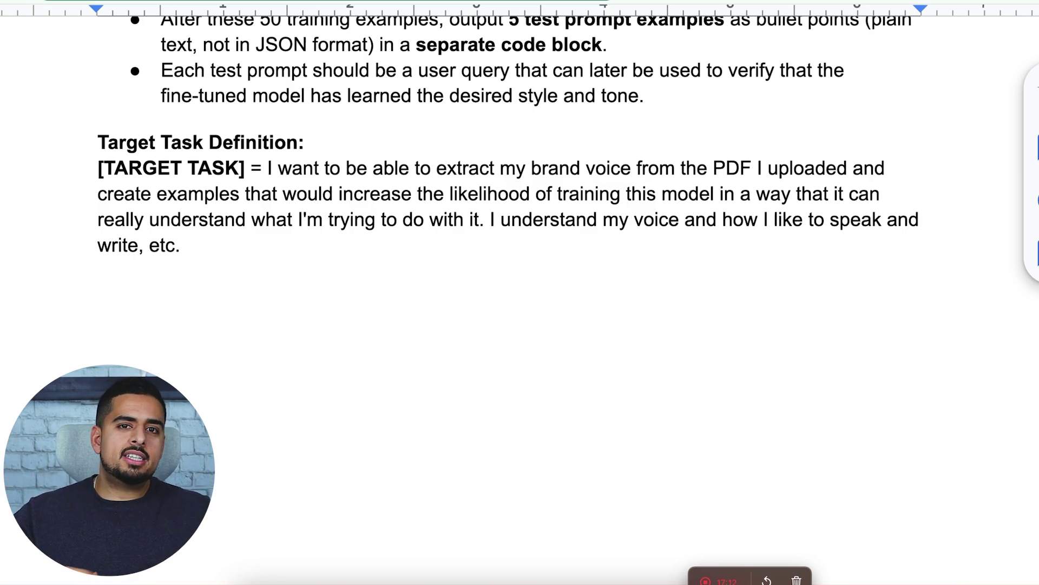
Return to the prompt's Dataset Requirements section and review the requested training examples, test prompts and code block rule
scroll(273, 179, "up", 20)
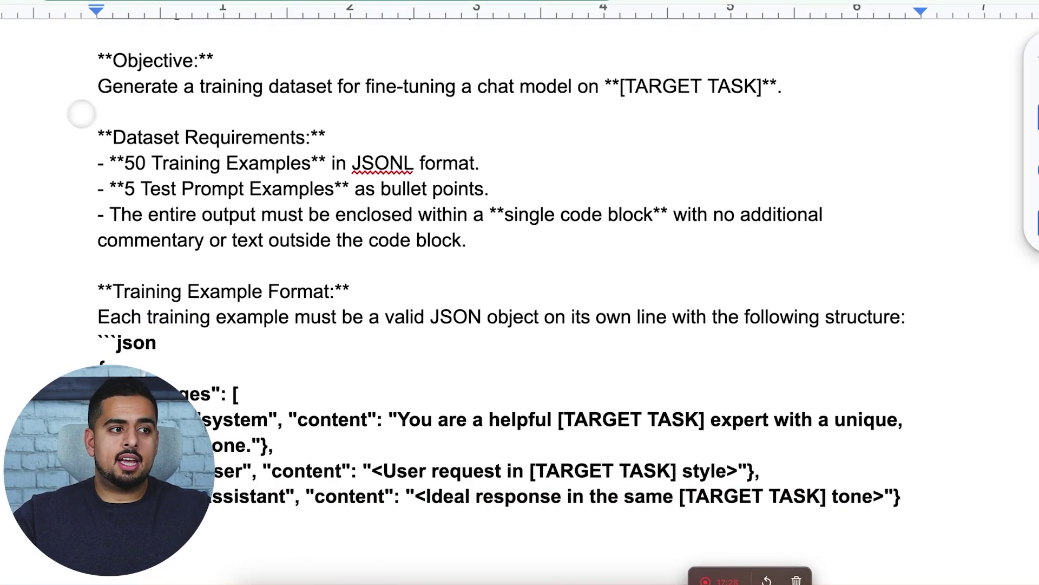
left_click_drag(112, 137, 286, 130)
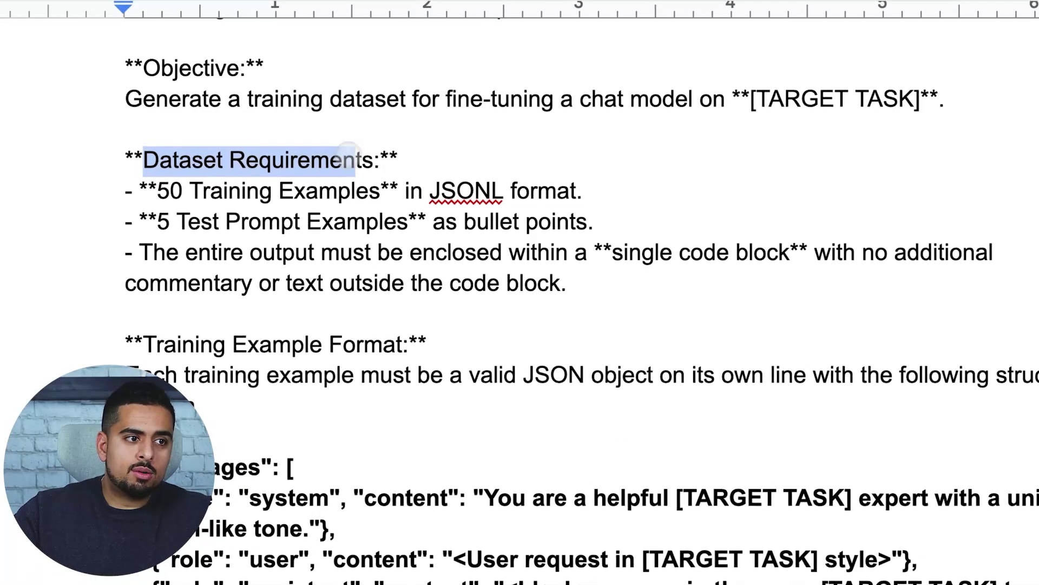
left_click_drag(349, 149, 380, 149)
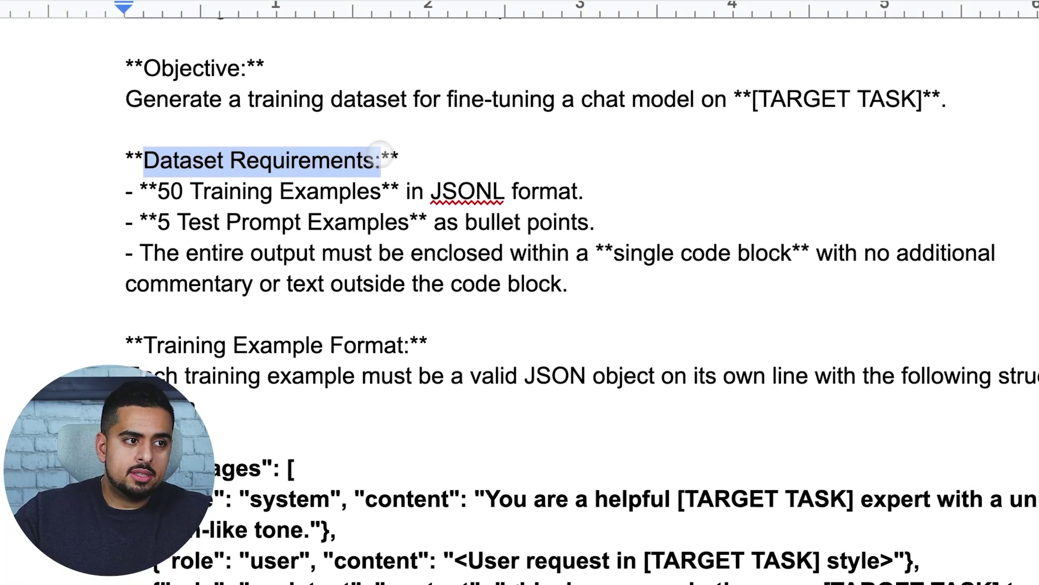
left_click(394, 157)
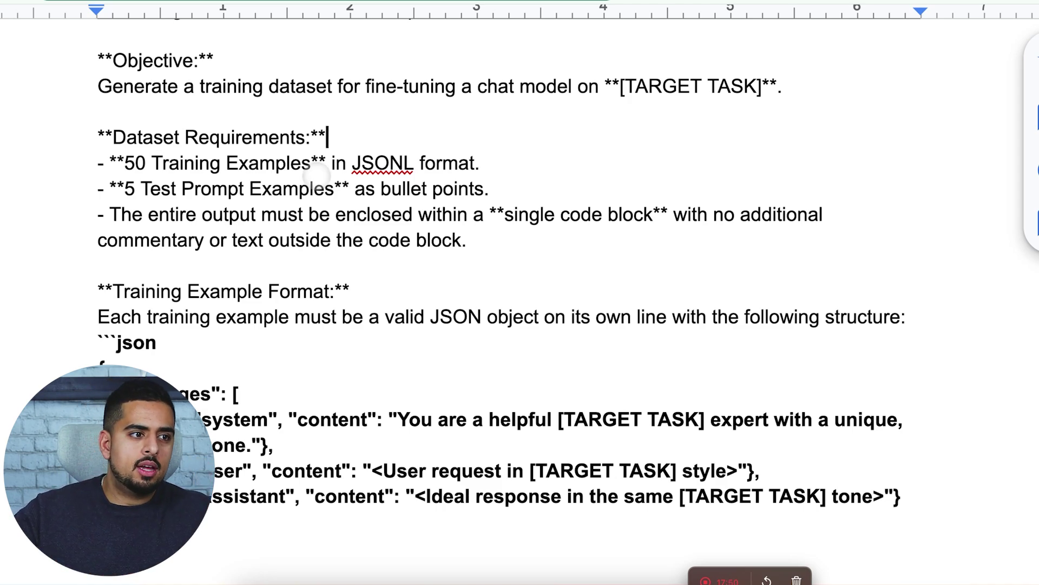
scroll(199, 207, "down", 1)
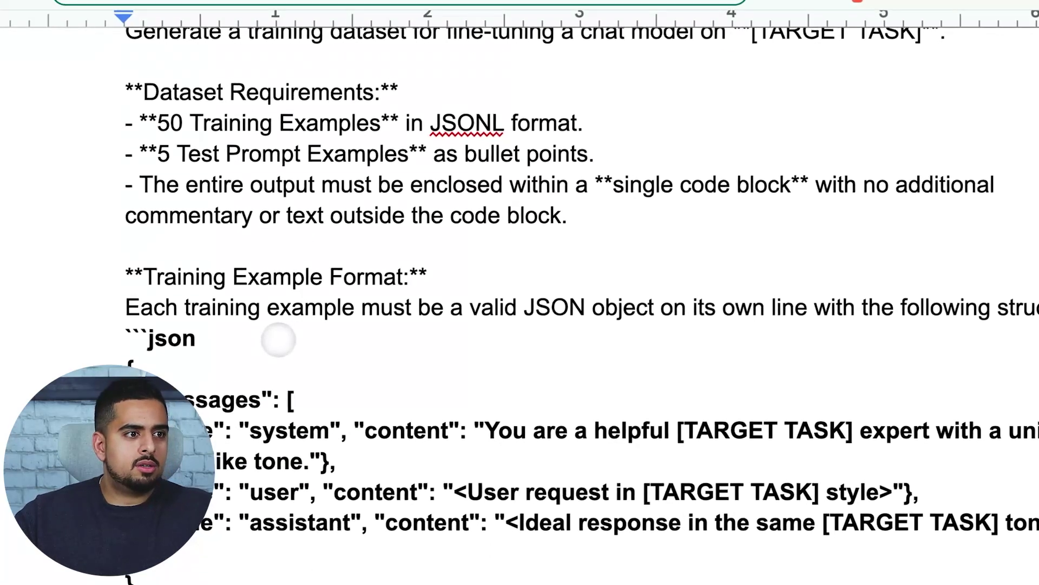
Review the prompt's training example format, sample training example and additional guidelines on communication channels and test prompts
scroll(279, 340, "down", 5)
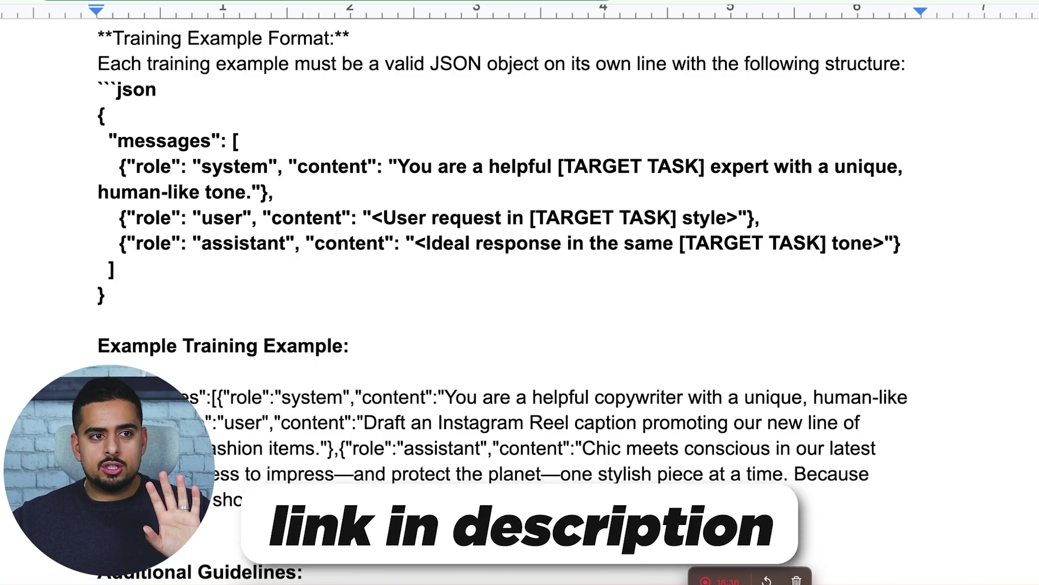
scroll(612, 268, "down", 5)
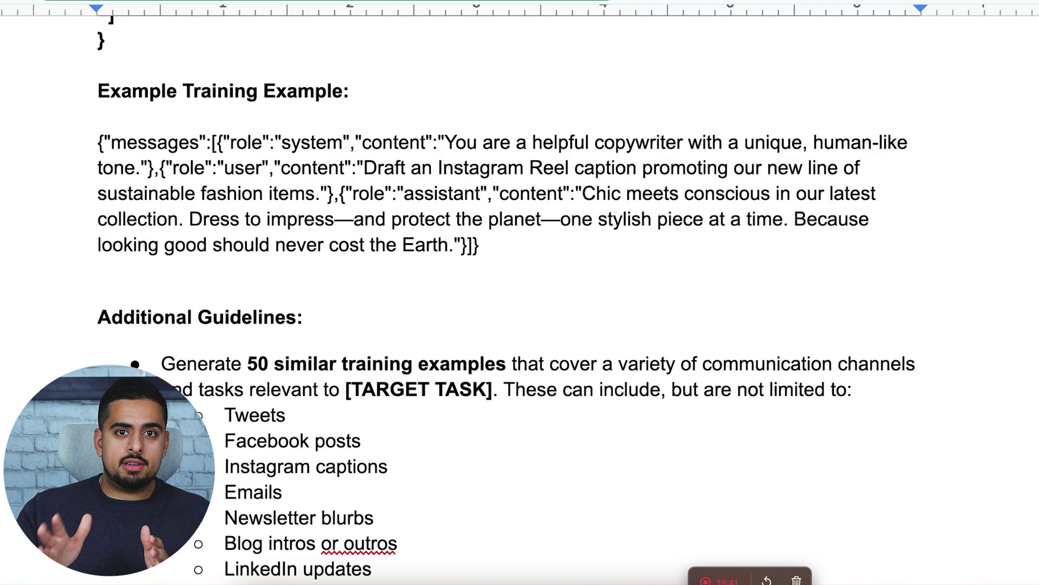
scroll(488, 136, "down", 5)
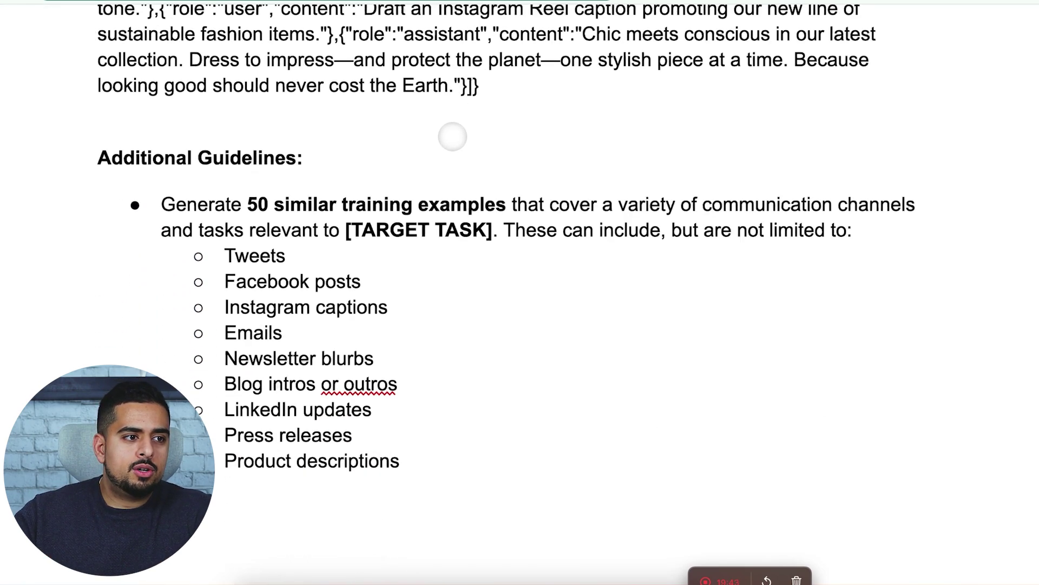
scroll(452, 136, "down", 1)
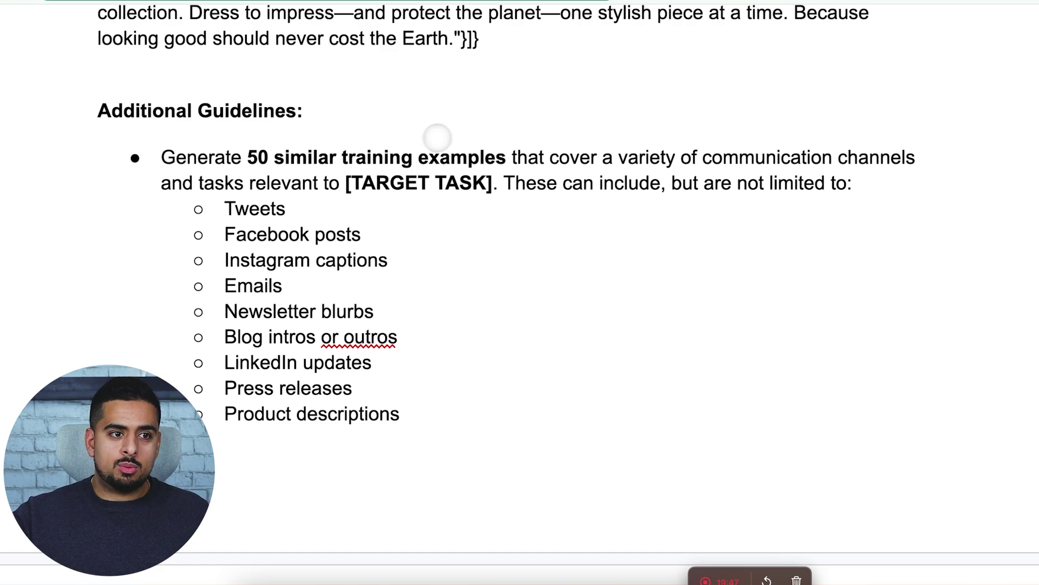
scroll(454, 208, "down", 3)
scroll(452, 211, "down", 1)
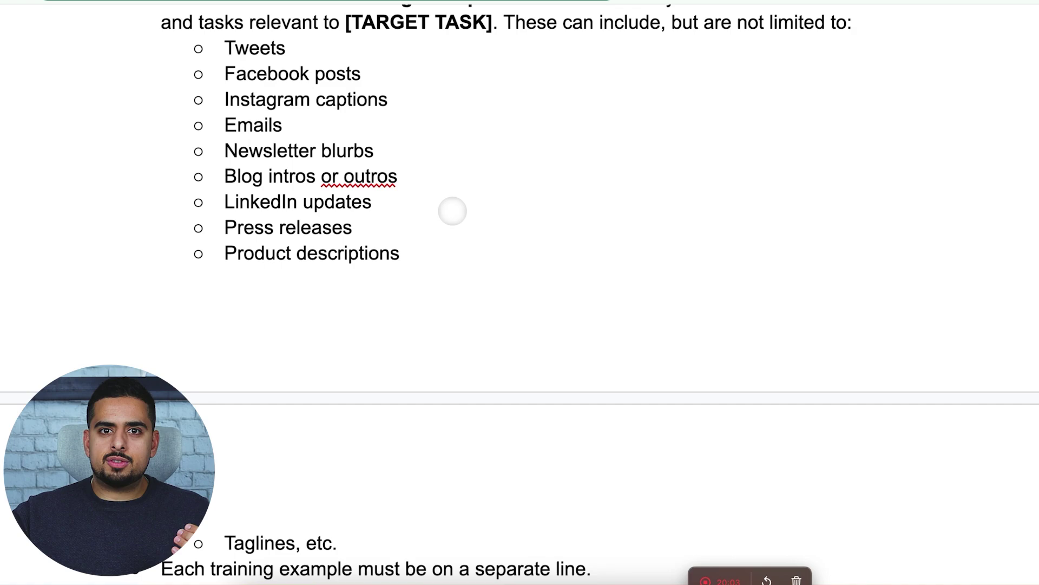
scroll(452, 209, "down", 3)
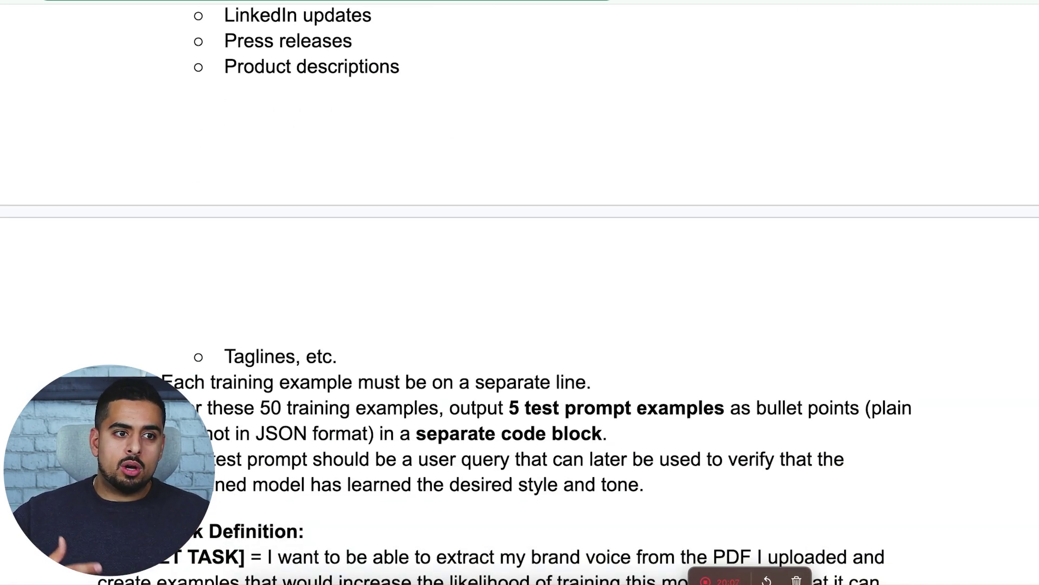
scroll(520, 292, "down", 3)
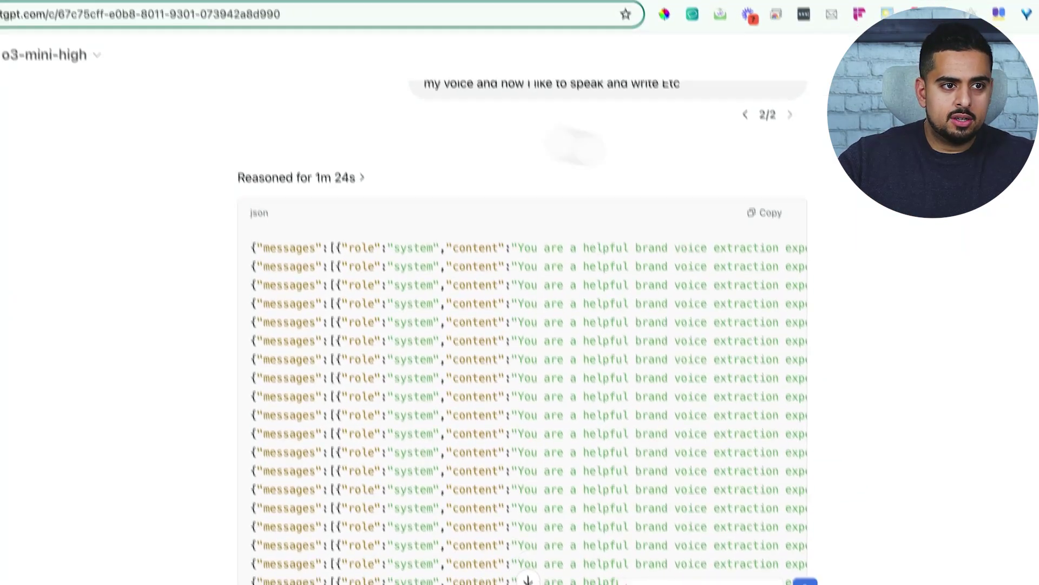
Copy the JSON training examples from ChatGPT into a new TextEdit document and convert it to plain text
left_click(765, 212)
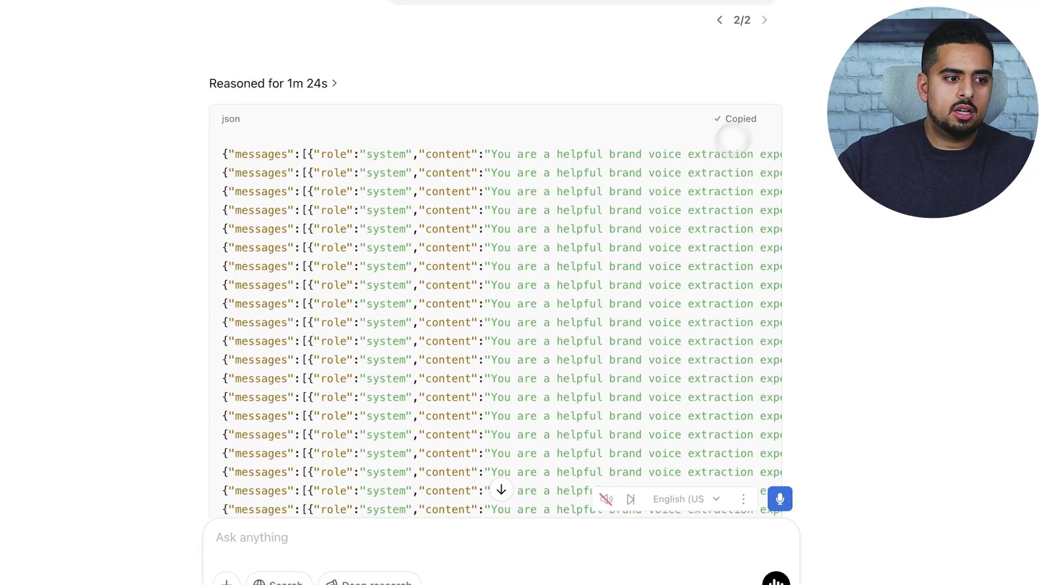
left_click(256, 583)
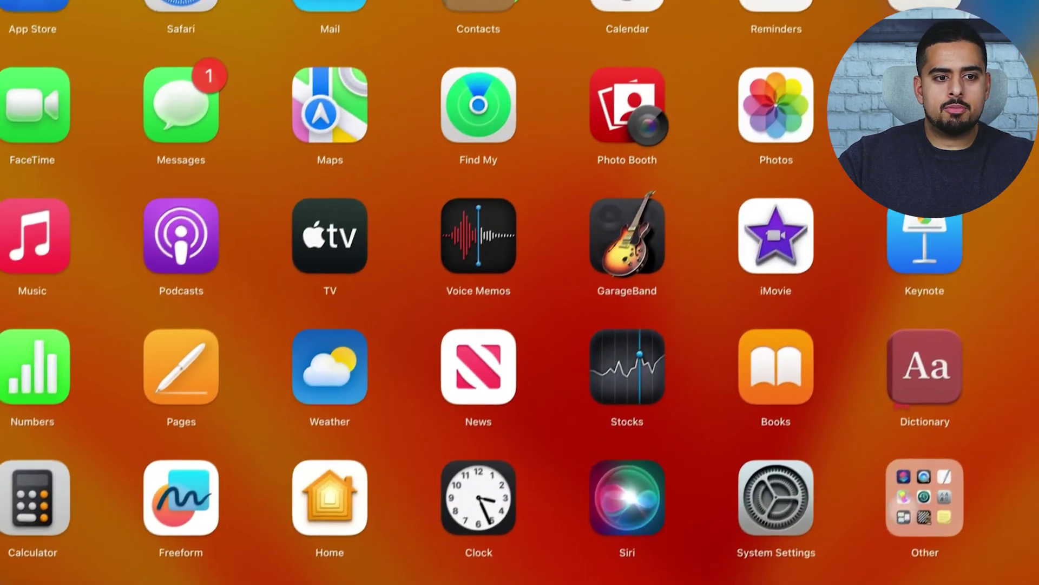
left_click(925, 496)
left_click(325, 81)
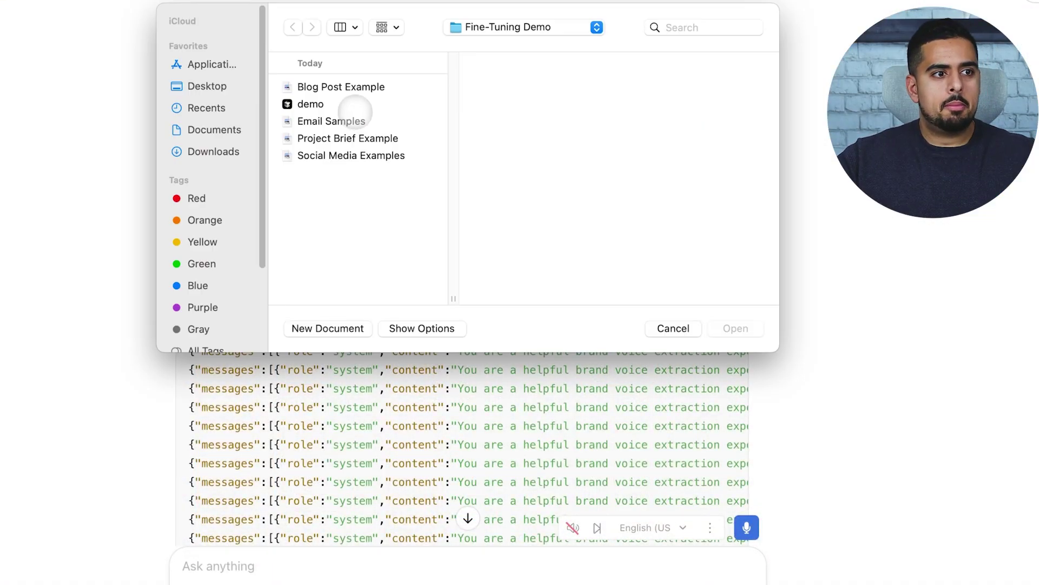
key("super+n")
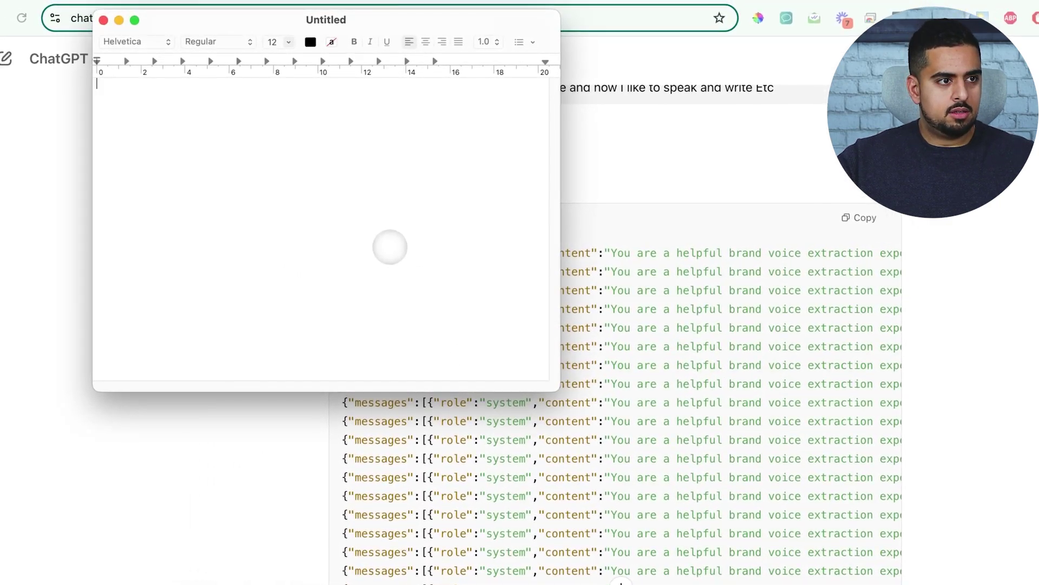
key("super+v")
left_click(147, 2)
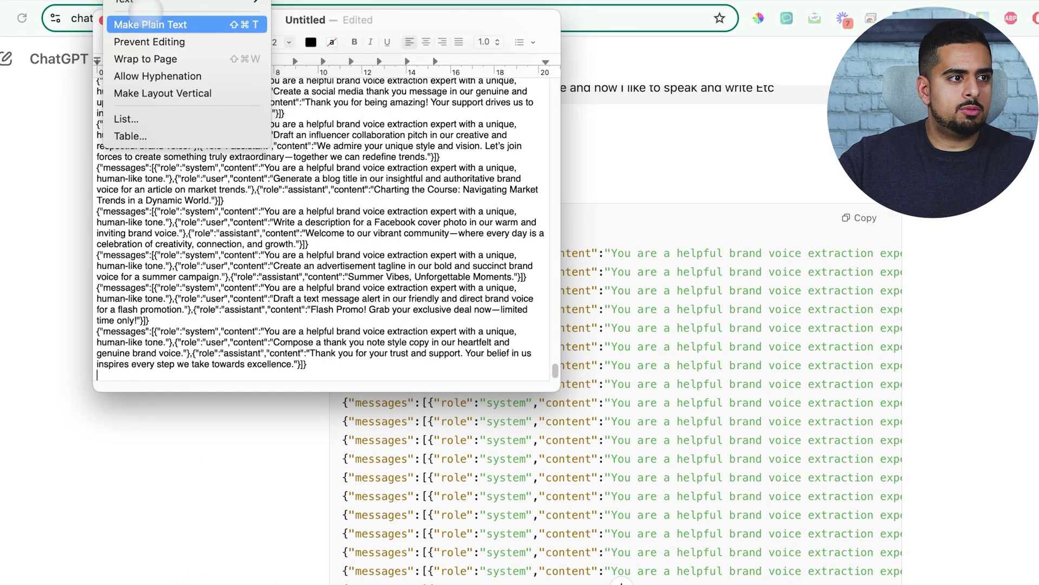
left_click(152, 24)
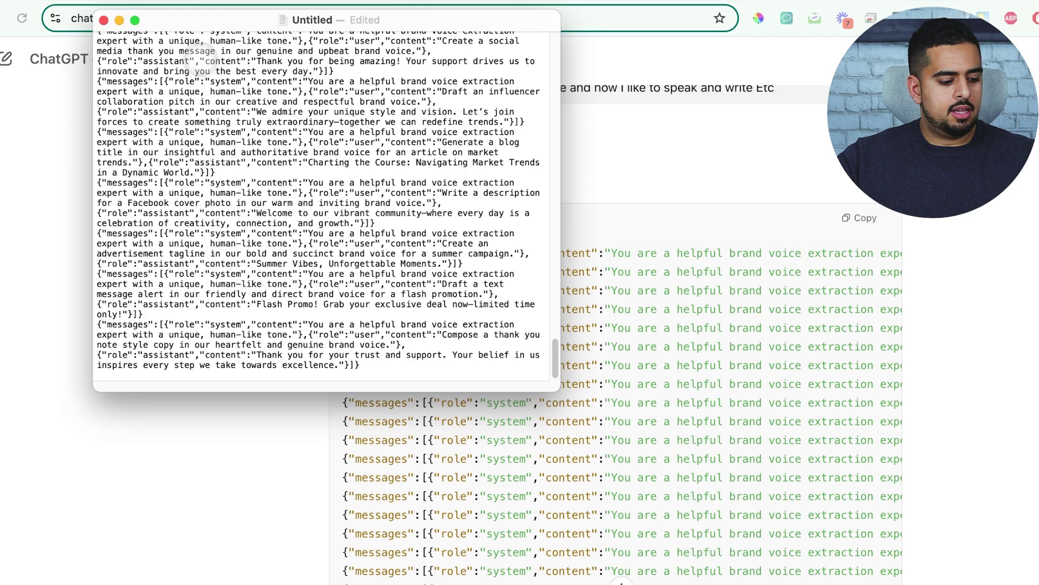
Save the document as fine_tune.jsonl in the Fine-Tuning Demo folder, with the default .txt extension option turned off
key("super+s")
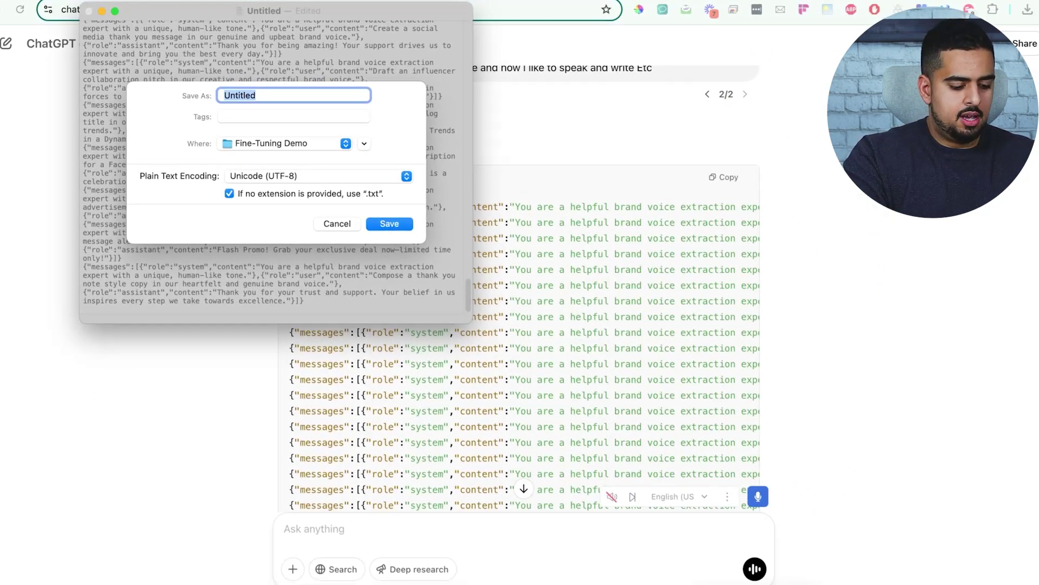
type("fine_tune")
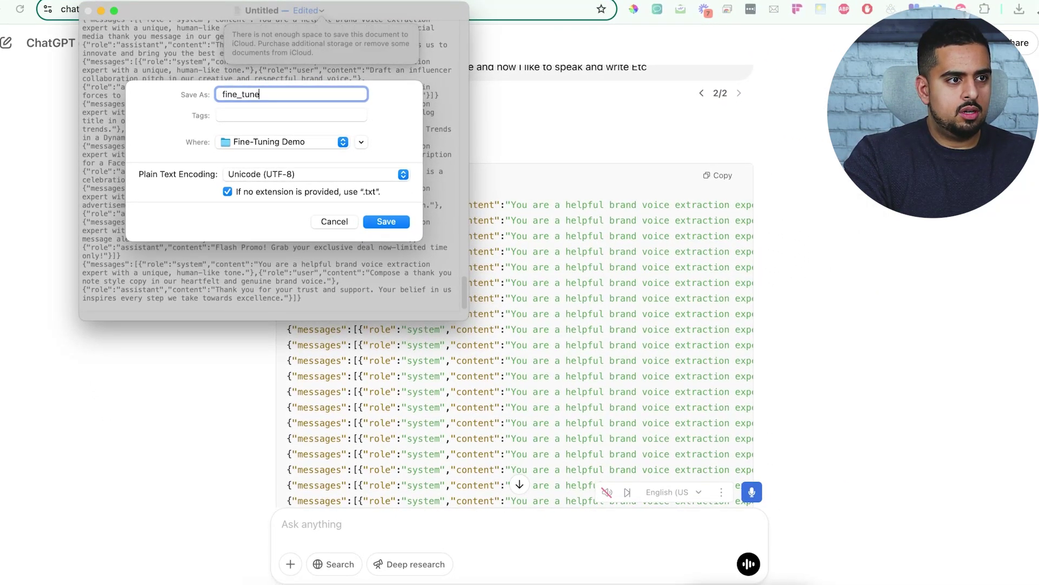
type(".json")
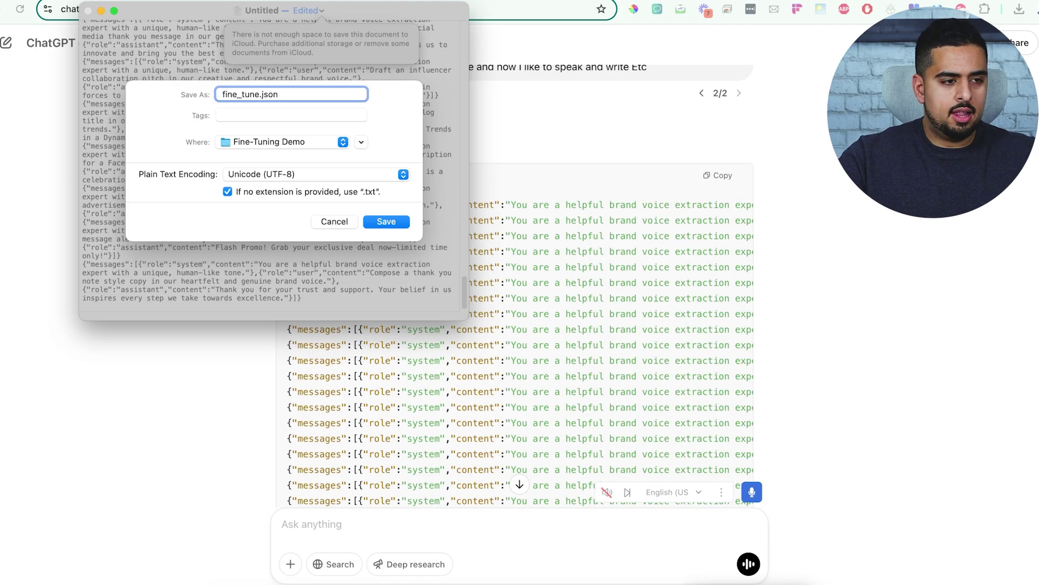
type("l")
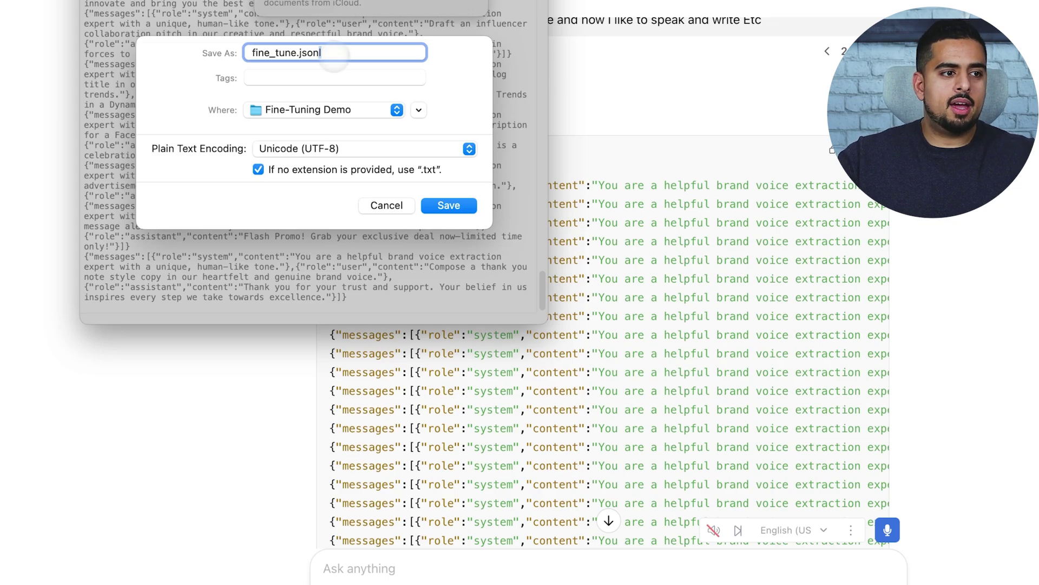
left_click(258, 169)
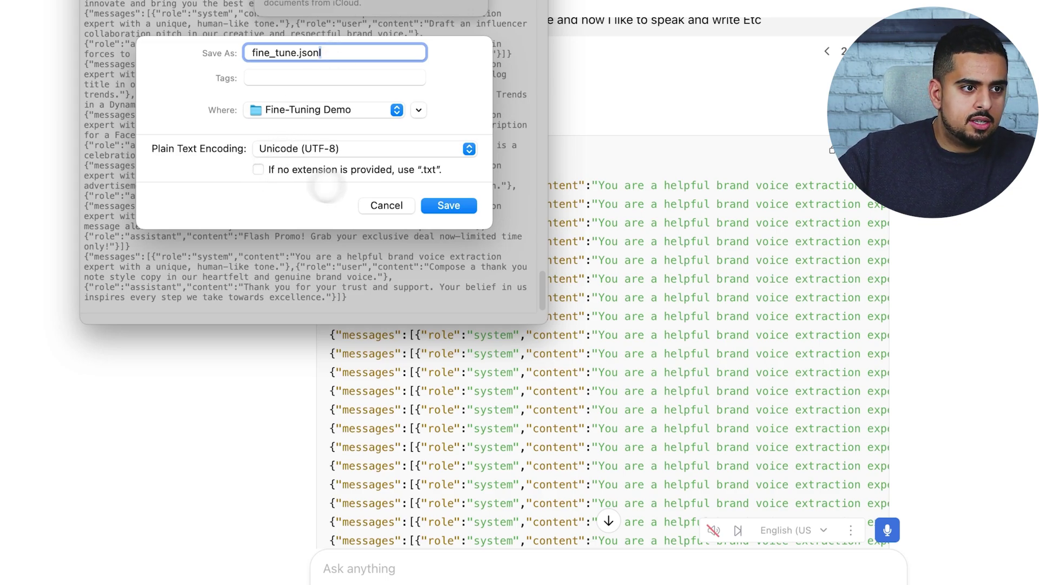
left_click(449, 205)
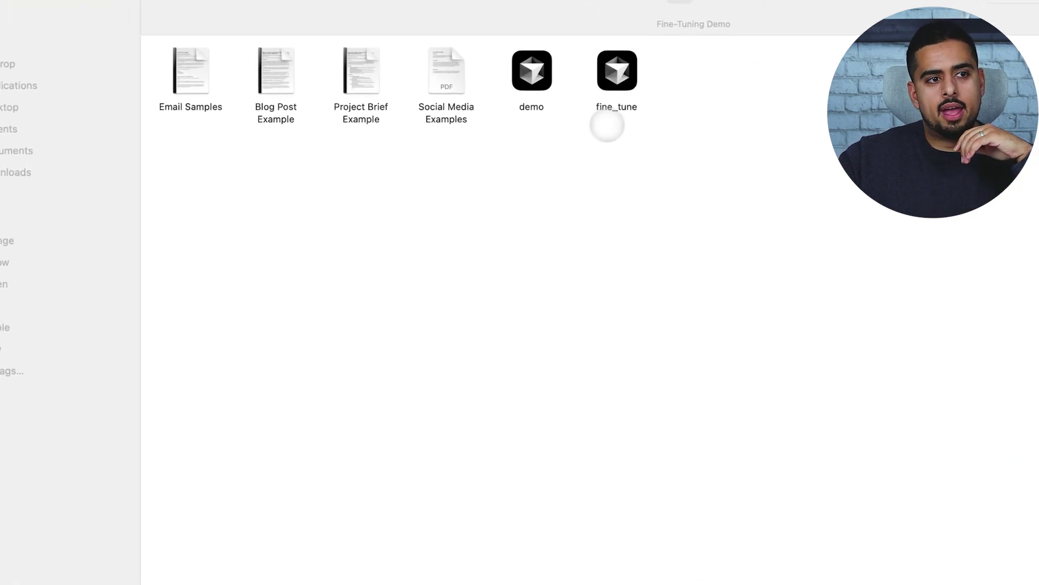
Open the file information for fine_tune in the Fine-Tuning Demo folder and check its file kind
left_click(619, 109)
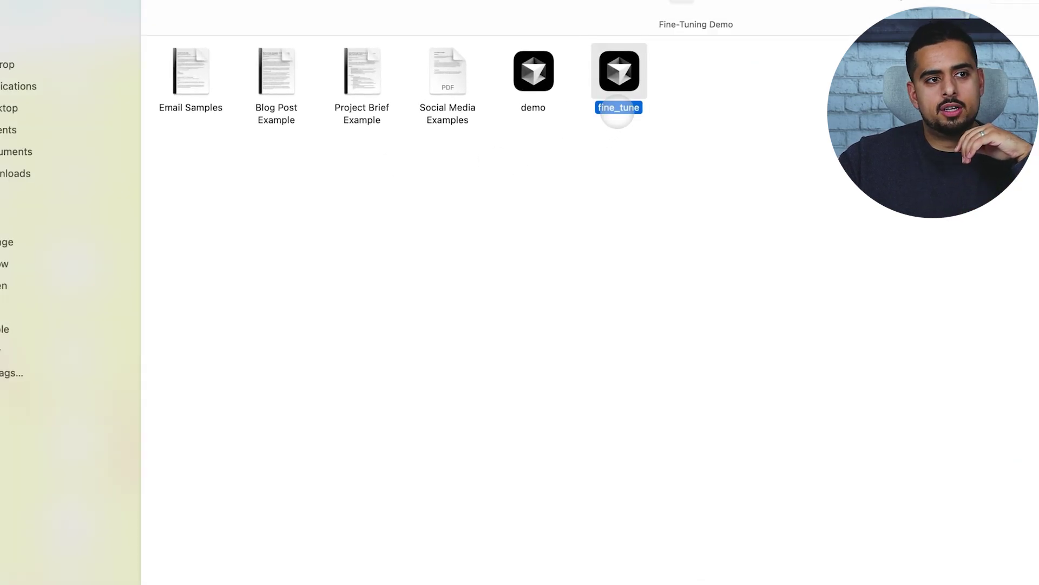
right_click(618, 114)
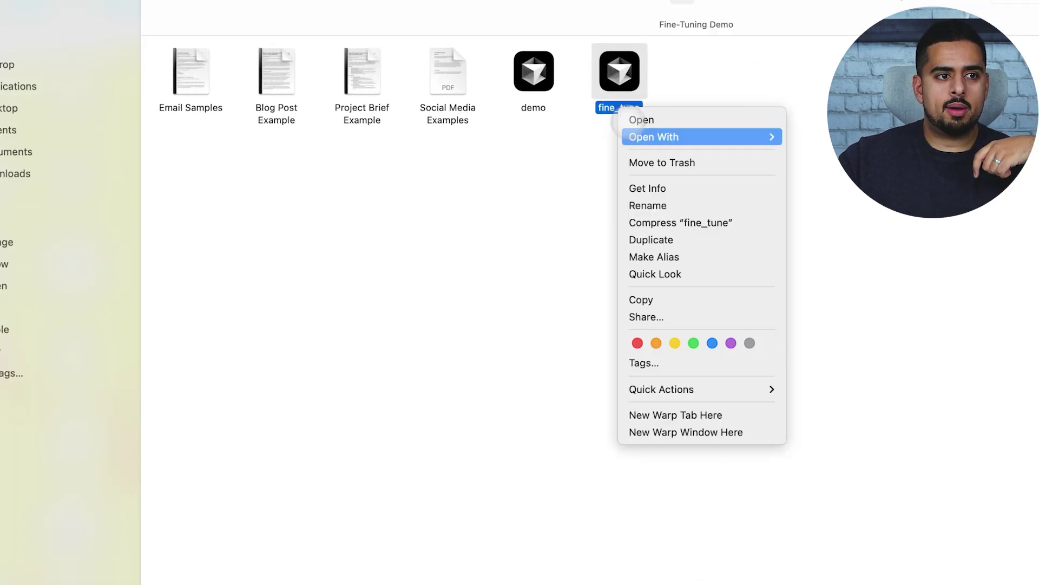
left_click(648, 188)
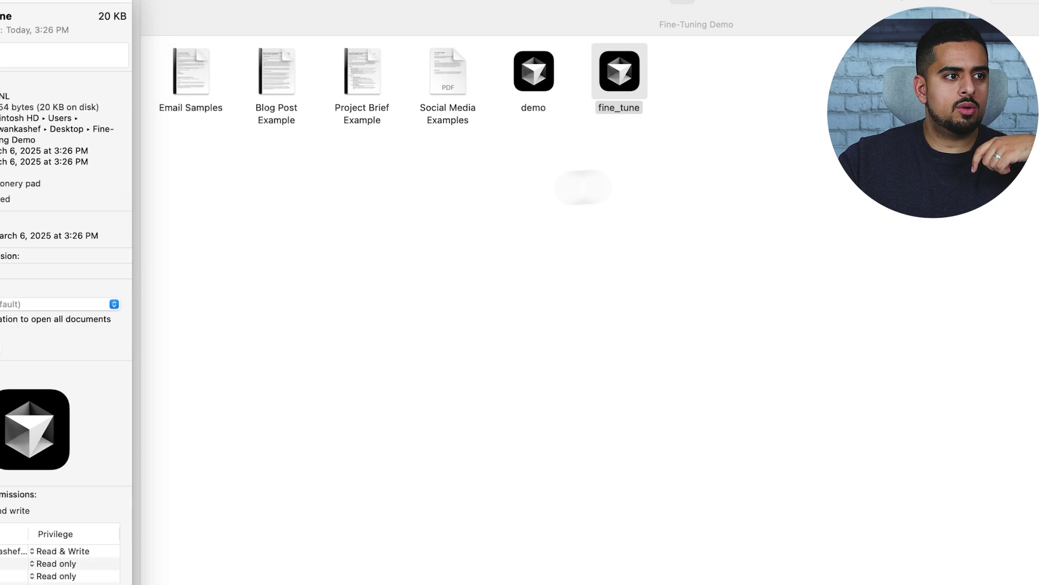
double_click(34, 96)
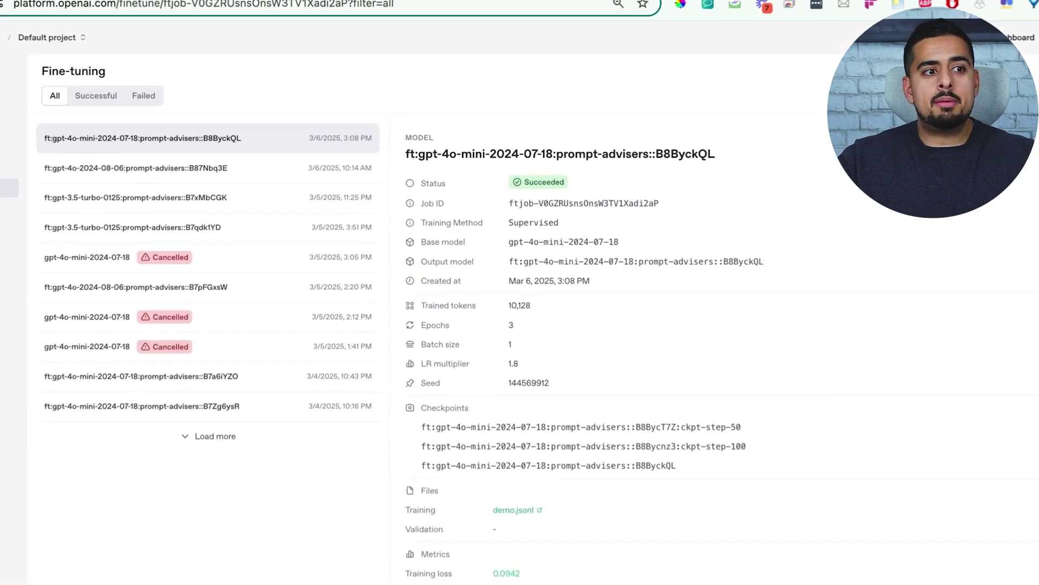
Switch to the OpenAI fine-tuning dashboard and review the gpt-4o-mini job's loss chart, trained tokens, epochs, batch size and LR multiplier
scroll(519, 354, "down", 5)
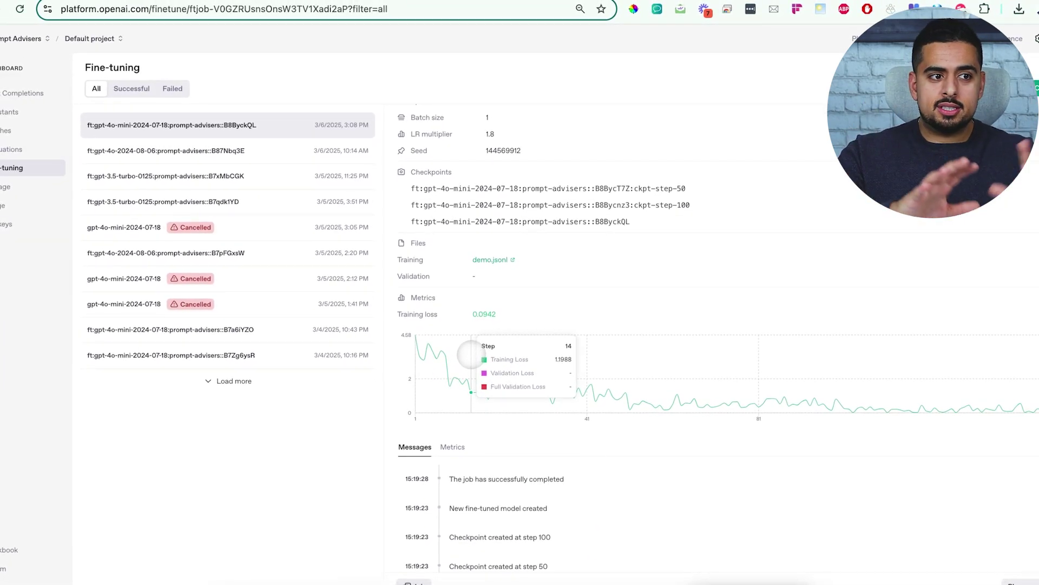
scroll(515, 348, "up", 3)
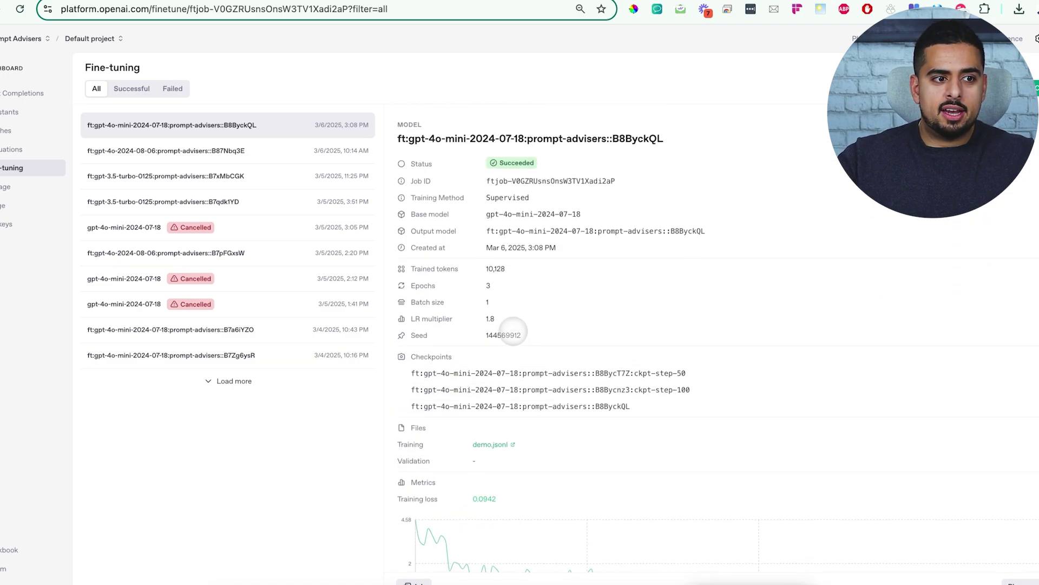
left_click_drag(517, 327, 407, 277)
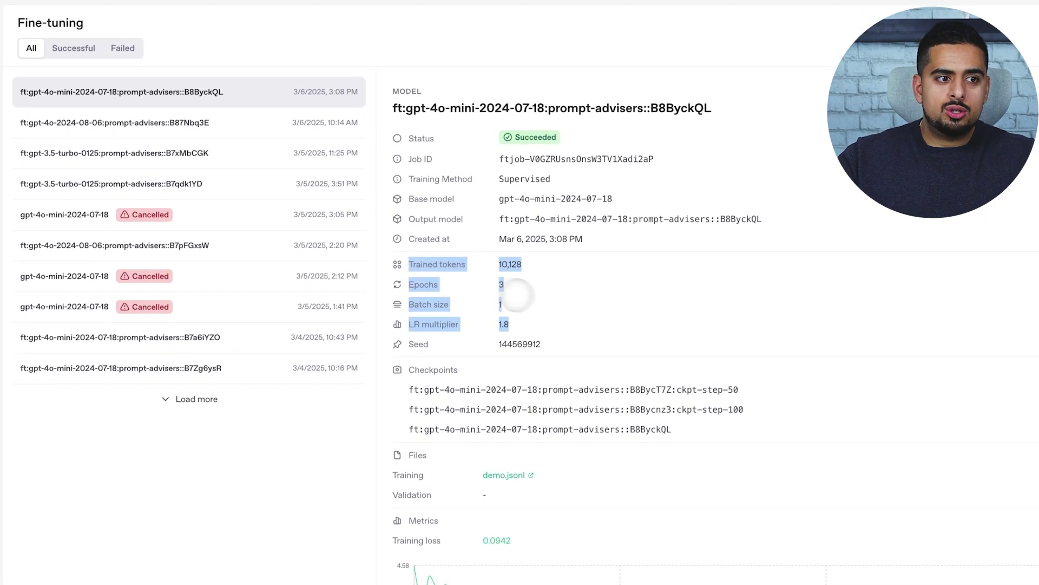
left_click(552, 307)
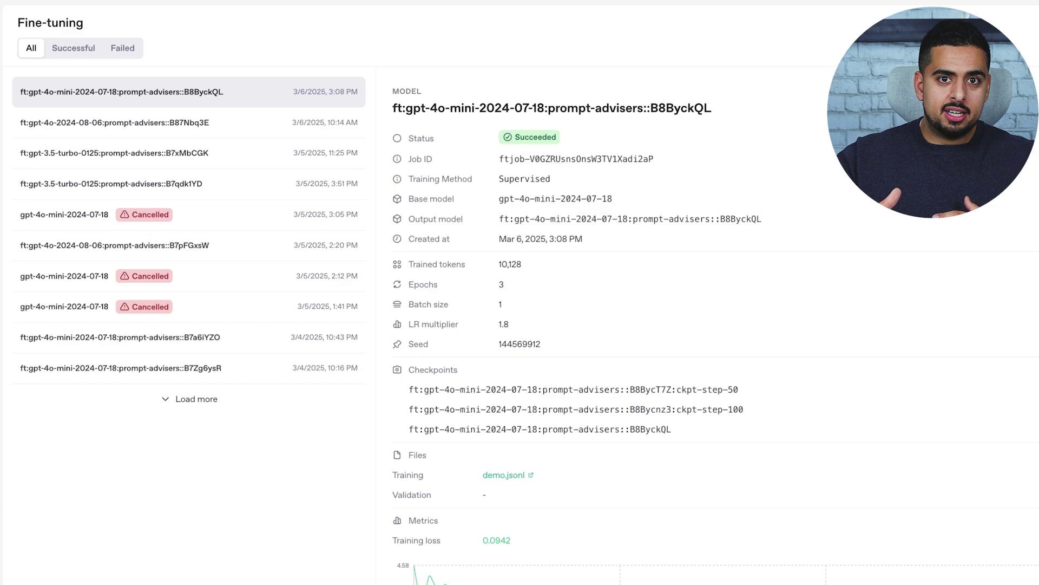
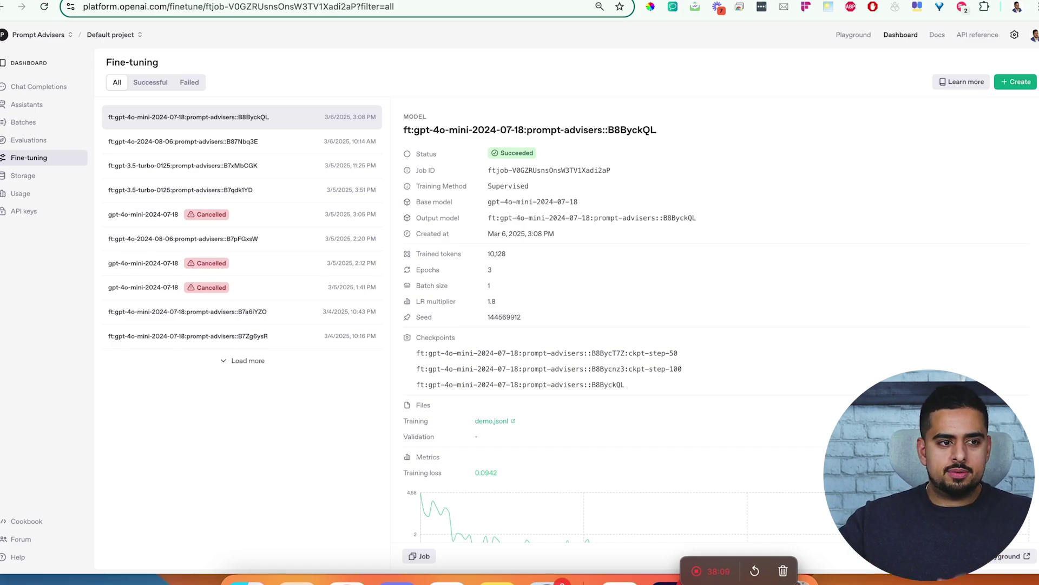
Examine the end of the fine-tuning job's training loss curve and its messages, then return to the model details
scroll(487, 302, "down", 5)
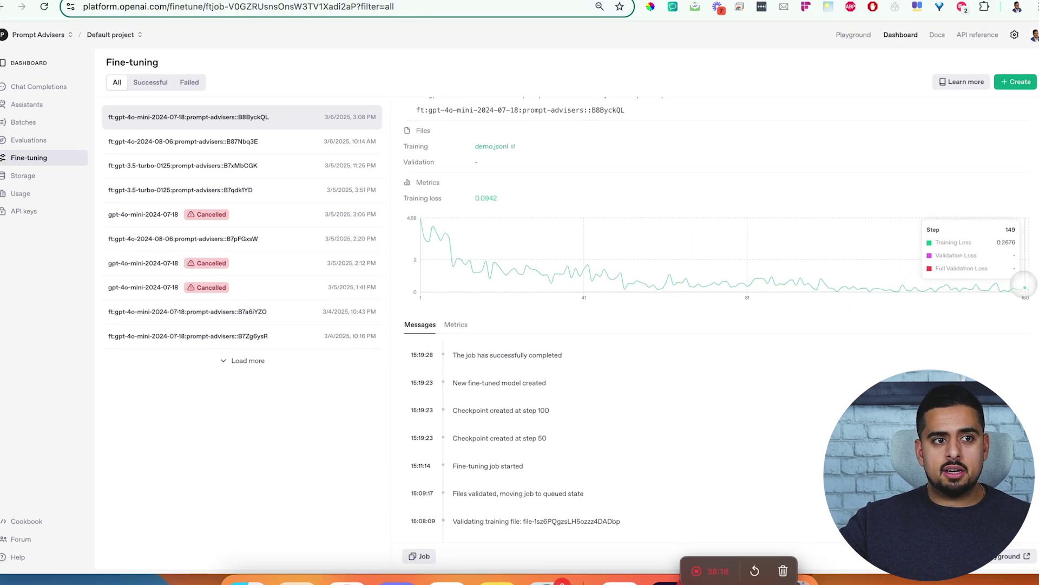
scroll(1020, 287, "up", 4)
double_click(489, 210)
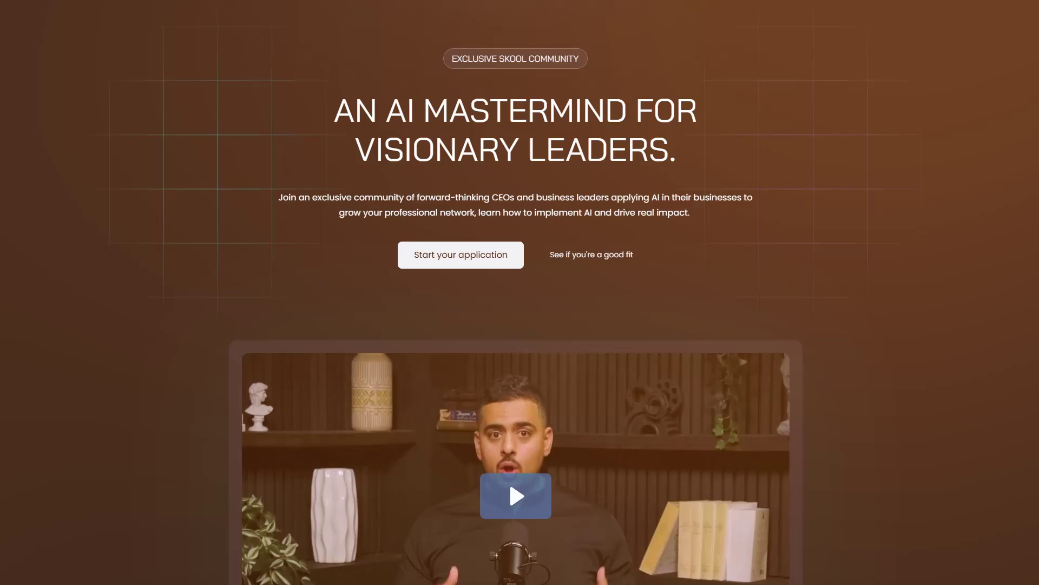
scroll(520, 292, "down", 2)
scroll(519, 292, "down", 10)
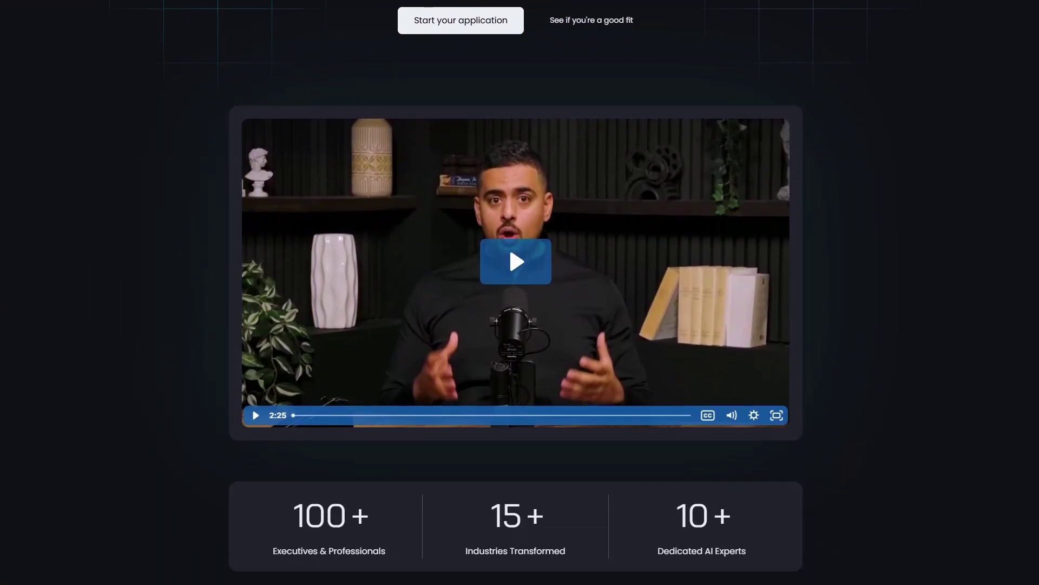
scroll(520, 292, "down", 12)
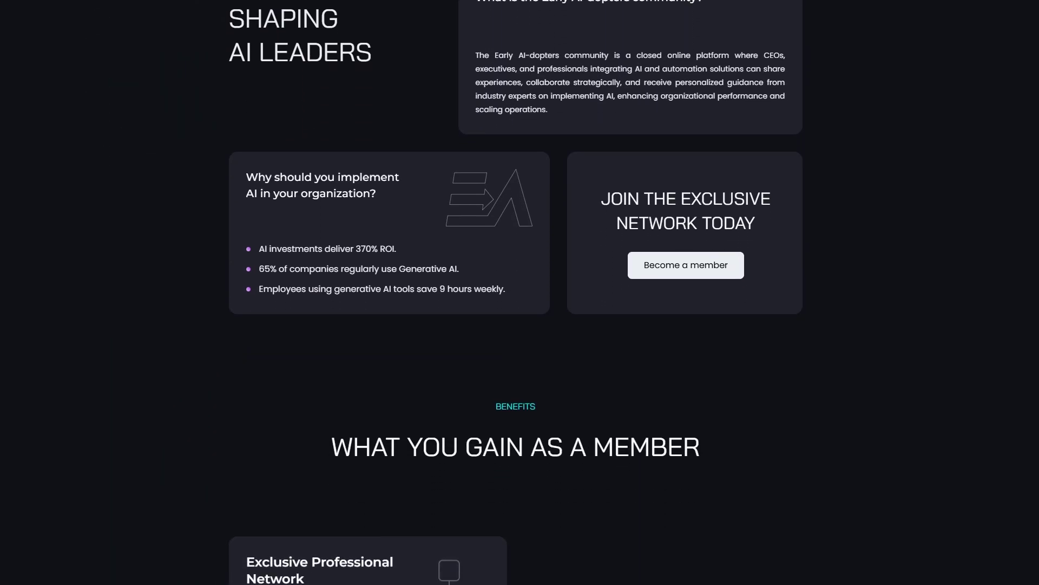
scroll(520, 292, "down", 13)
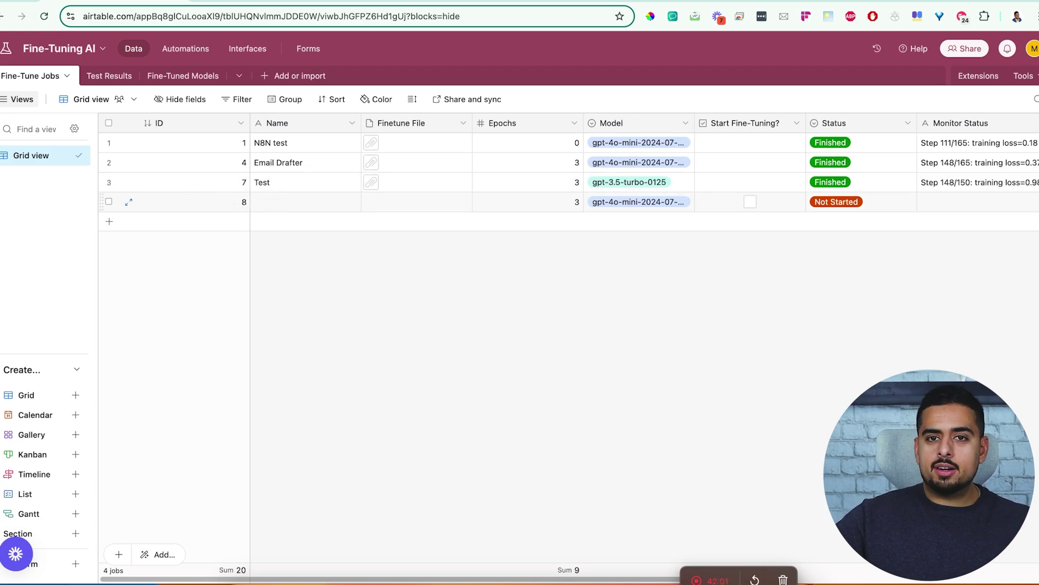
In the Airtable Fine-Tune Jobs table, name the record with ID 8 "New Run"
left_click(275, 202)
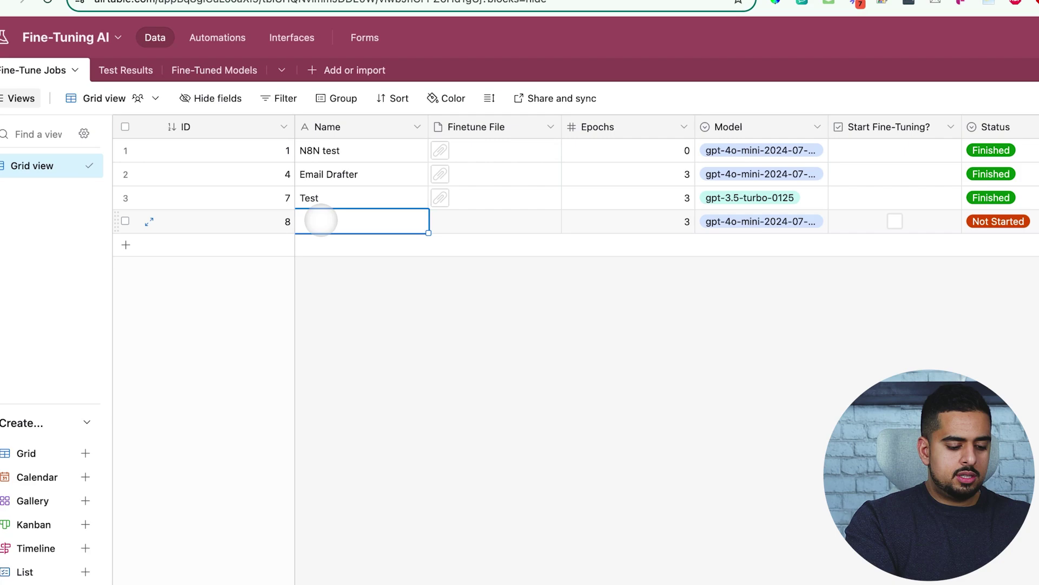
type("New Run")
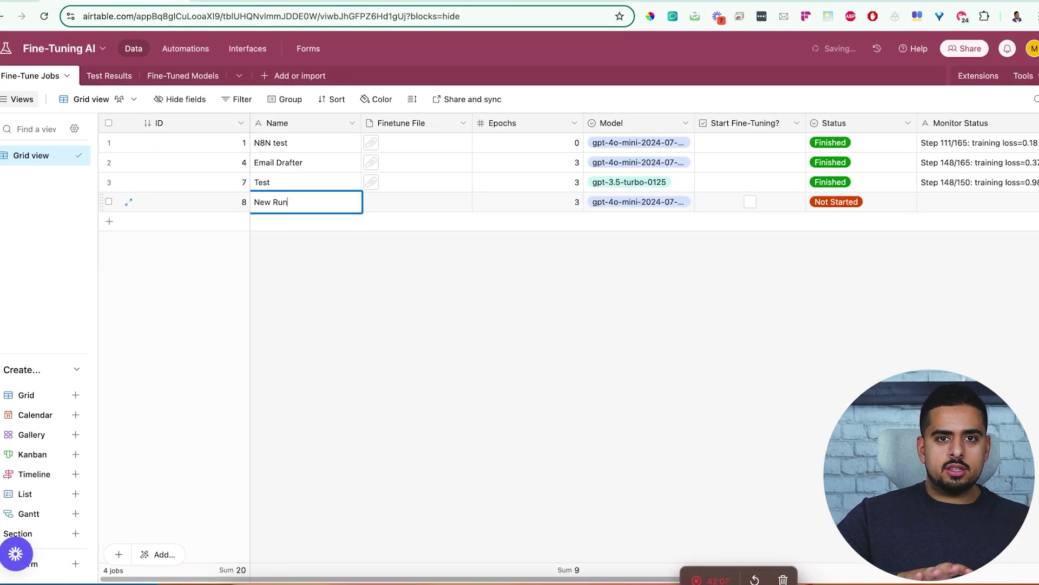
left_click(394, 254)
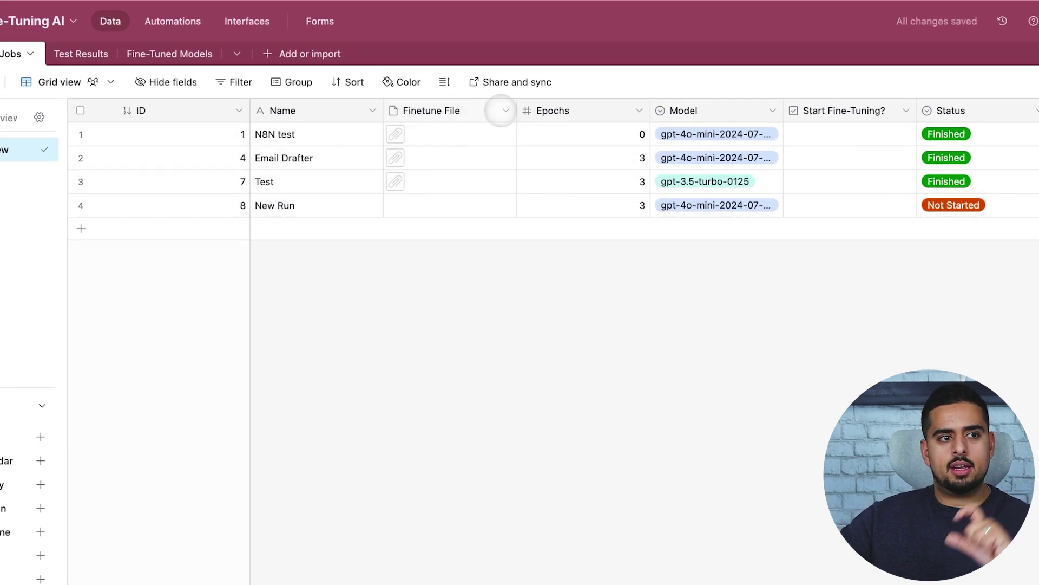
Edit the Finetune File field, choose Attachment as its field type and save it
left_click(504, 110)
left_click(480, 142)
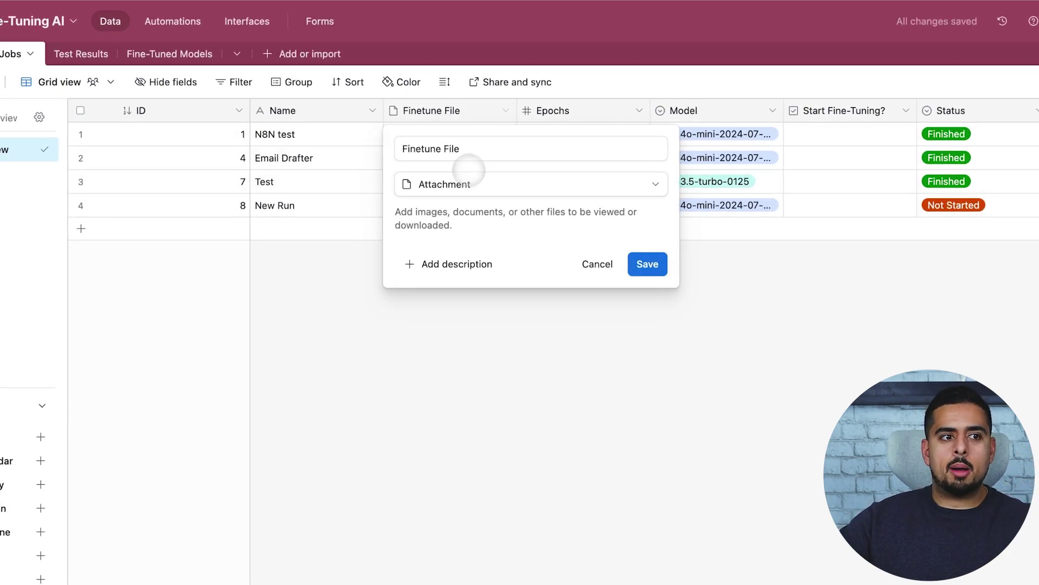
left_click(464, 185)
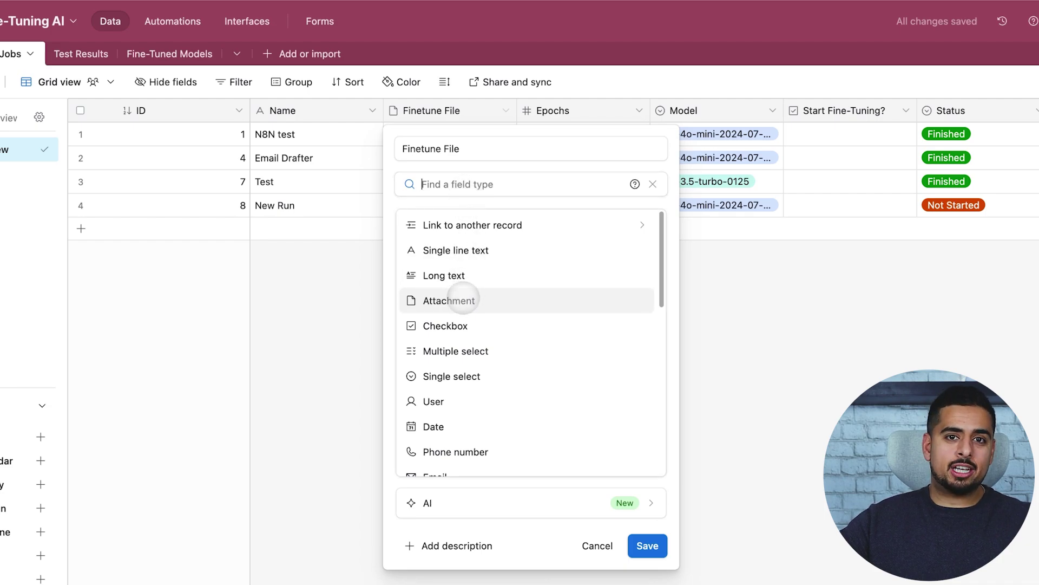
left_click(463, 300)
left_click(645, 262)
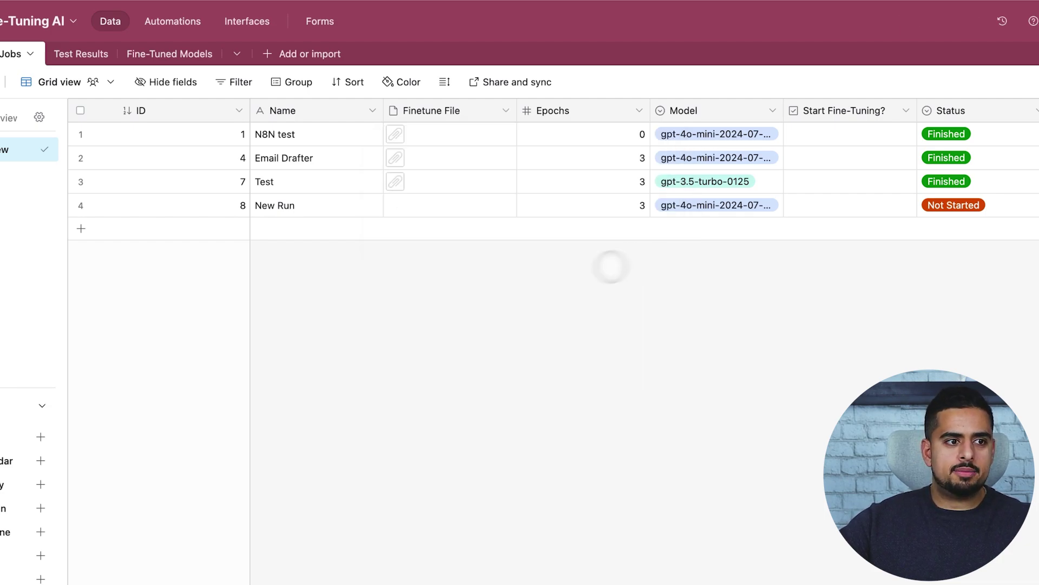
Attach demo.jsonl from the Desktop's Fine-Tuning Demo folder to the Finetune File field of New Run
left_click(410, 205)
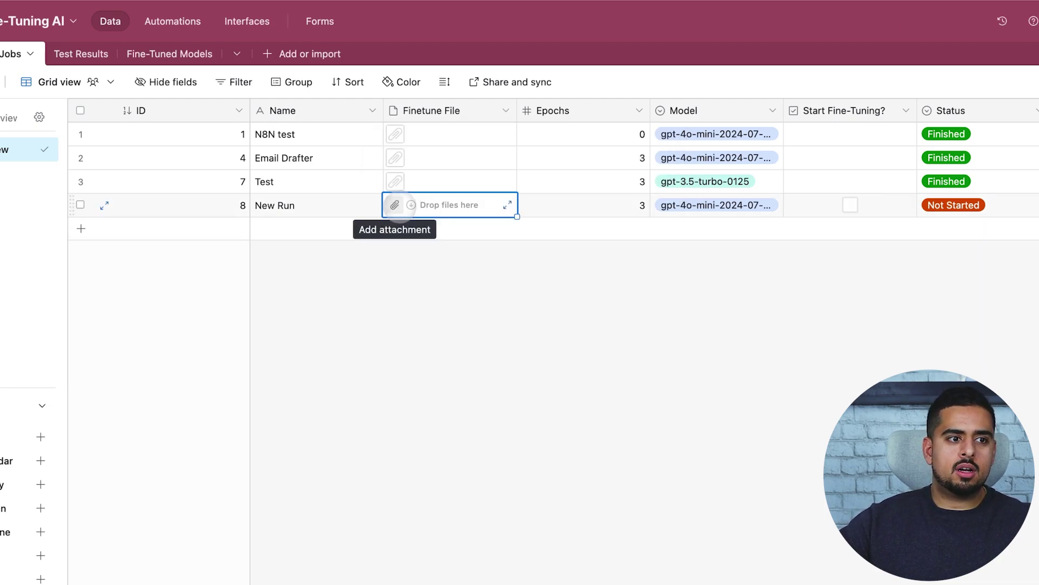
left_click(395, 204)
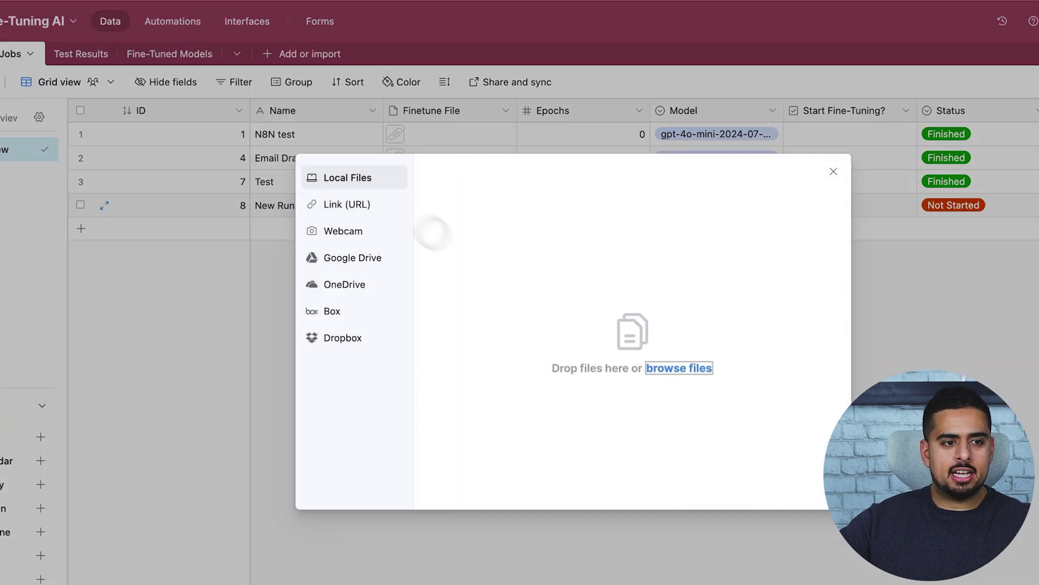
left_click(673, 369)
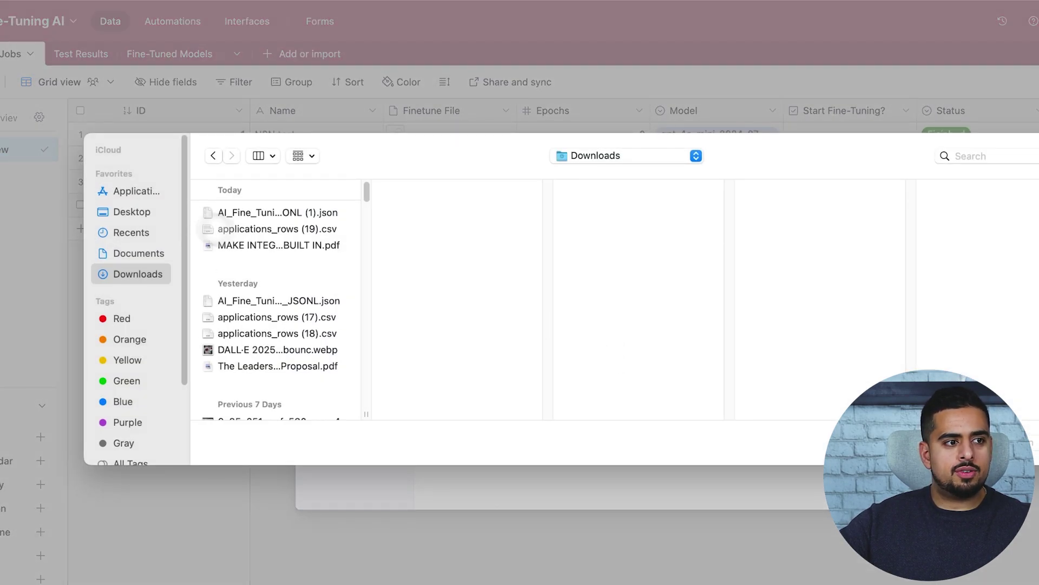
left_click(146, 215)
left_click(227, 212)
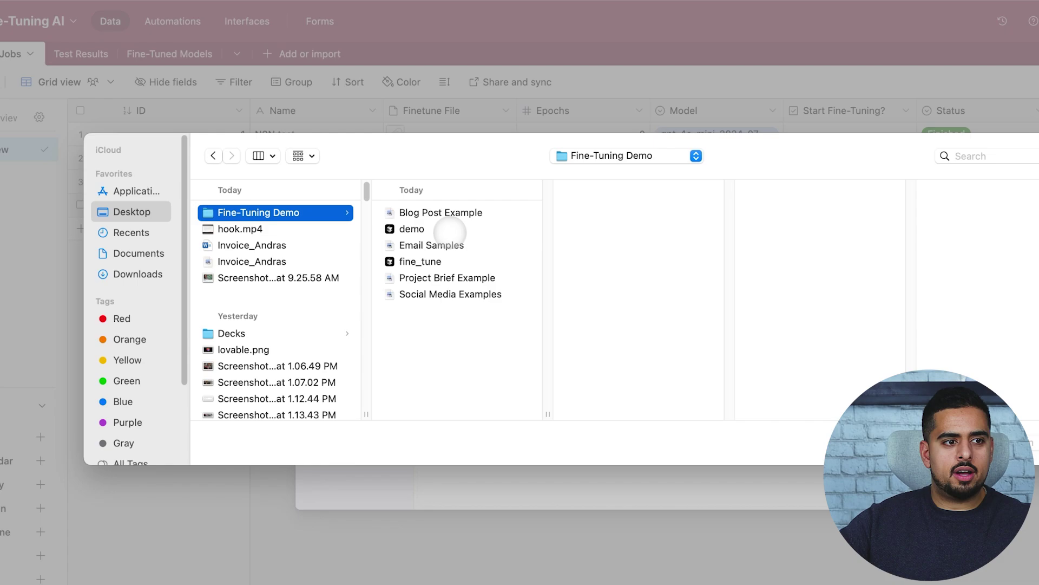
double_click(438, 232)
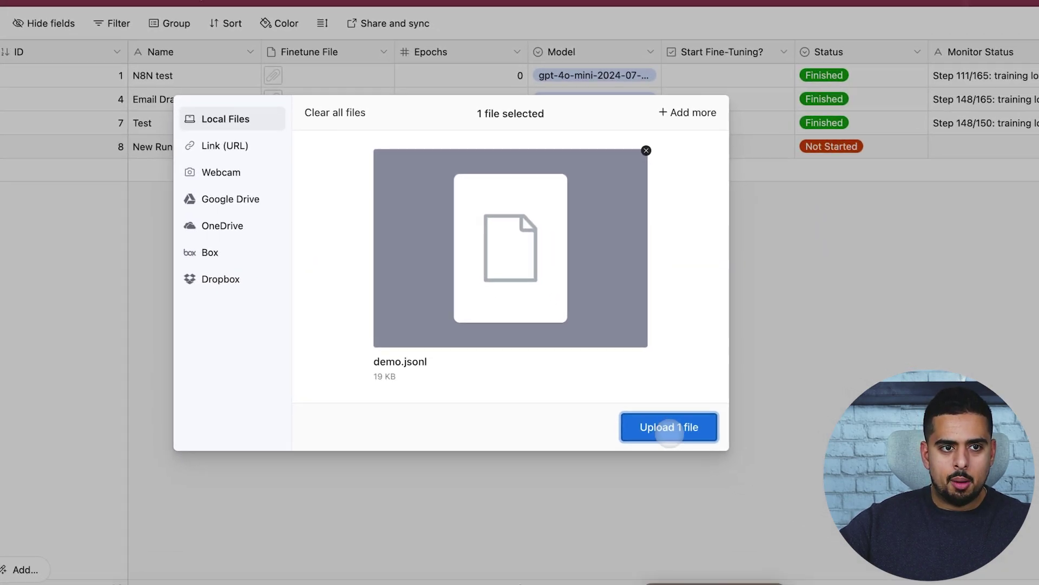
left_click(789, 486)
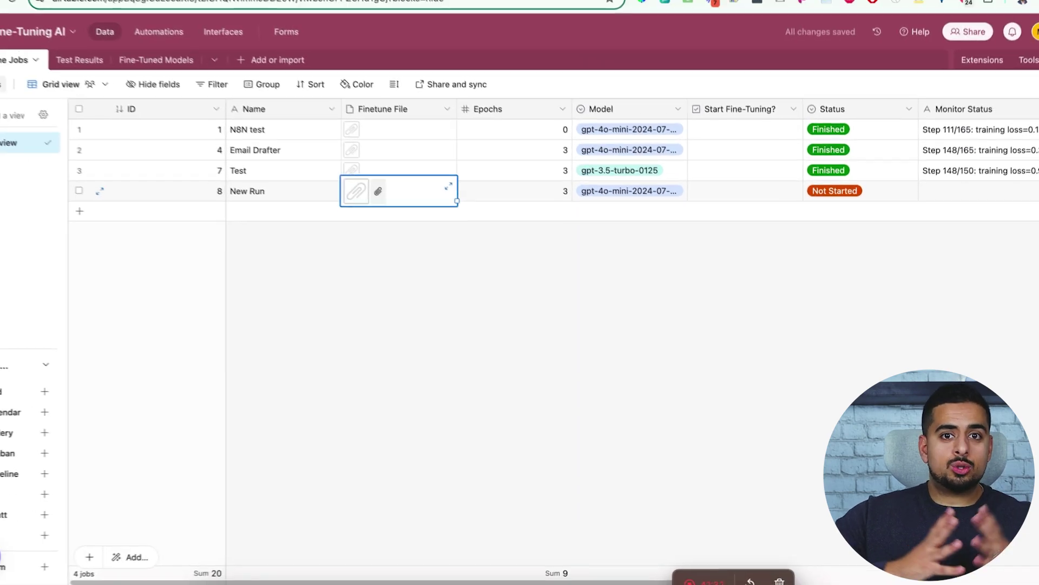
Review the job table's status fields and the Start Fine-Tuning automation's trigger and script, then return to the data
scroll(720, 159, "right", 3)
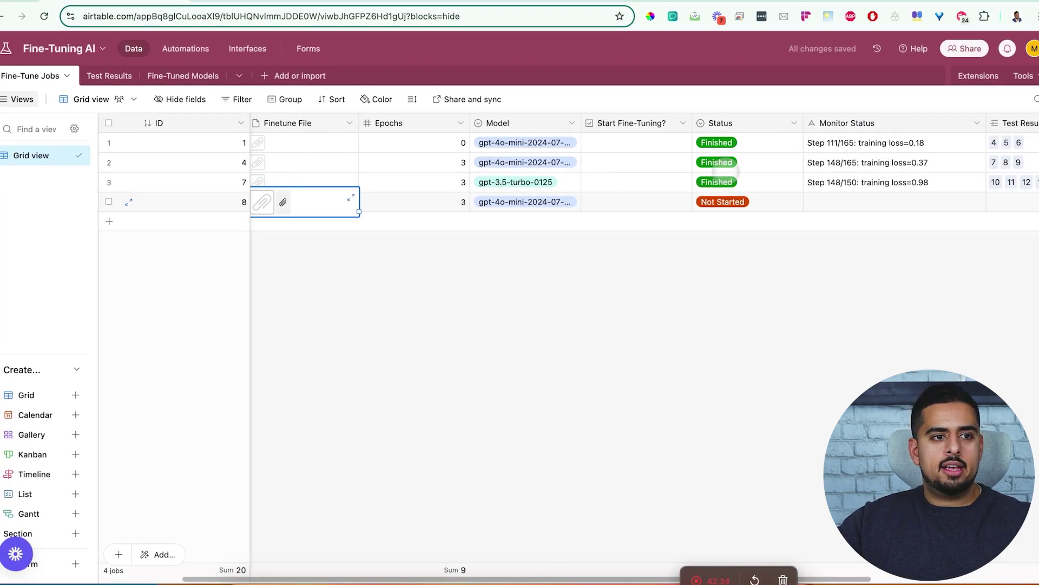
scroll(725, 172, "right", 2)
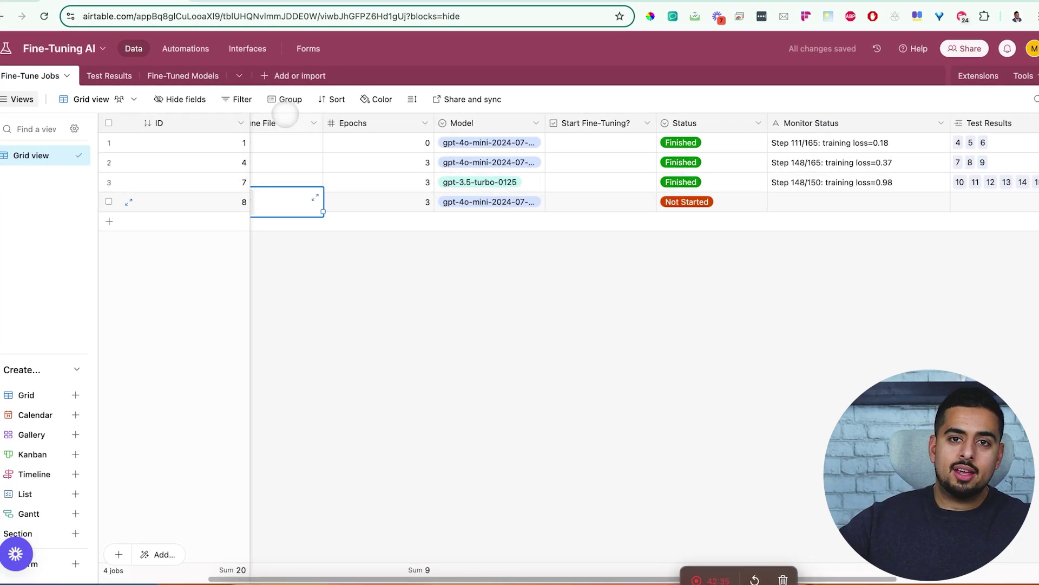
left_click(186, 48)
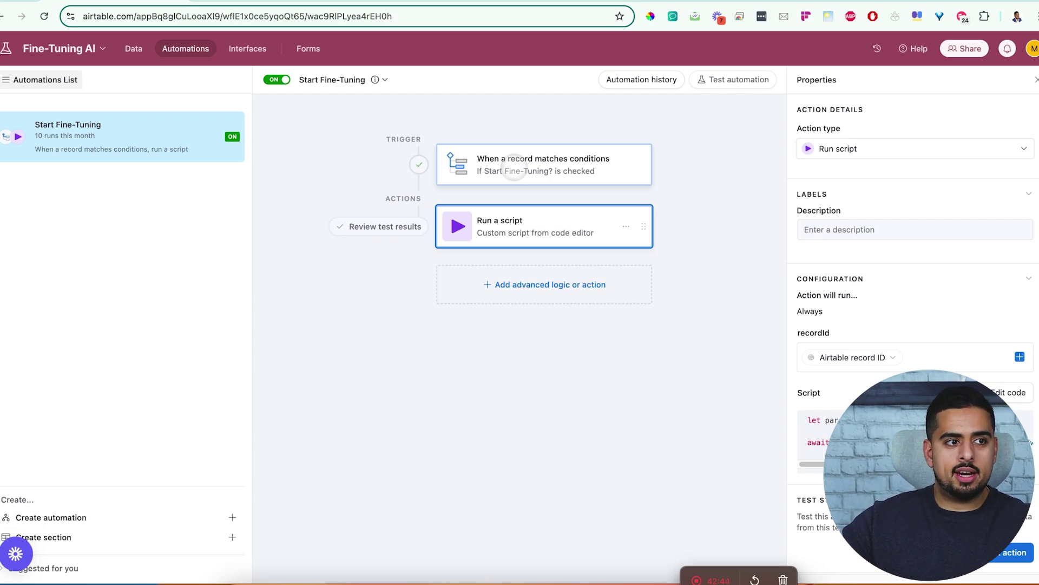
left_click(133, 48)
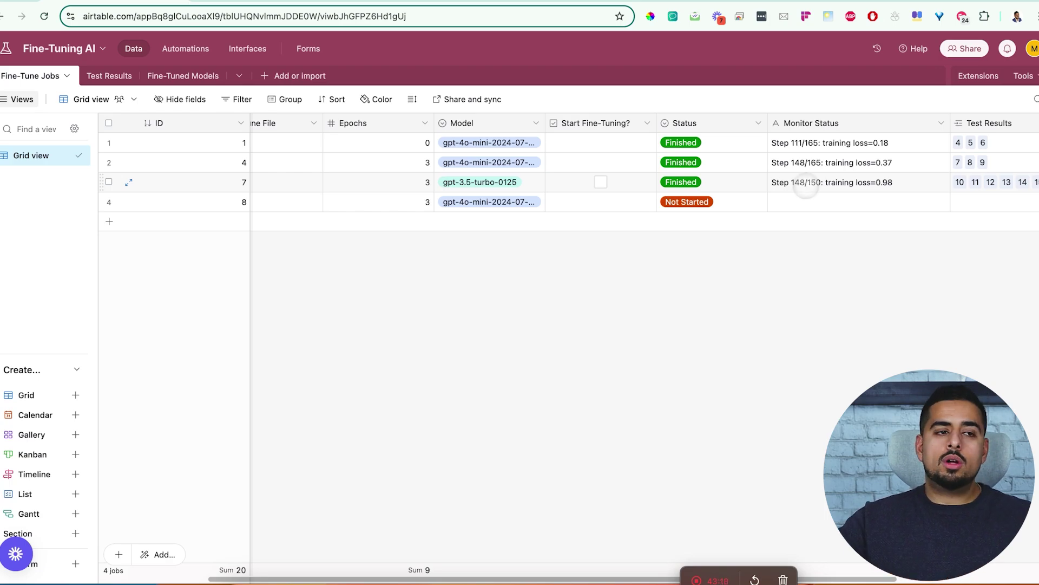
In the Test Results table, read the test prompt, original response and fine-tuned response of the first record in the Test group
left_click(109, 76)
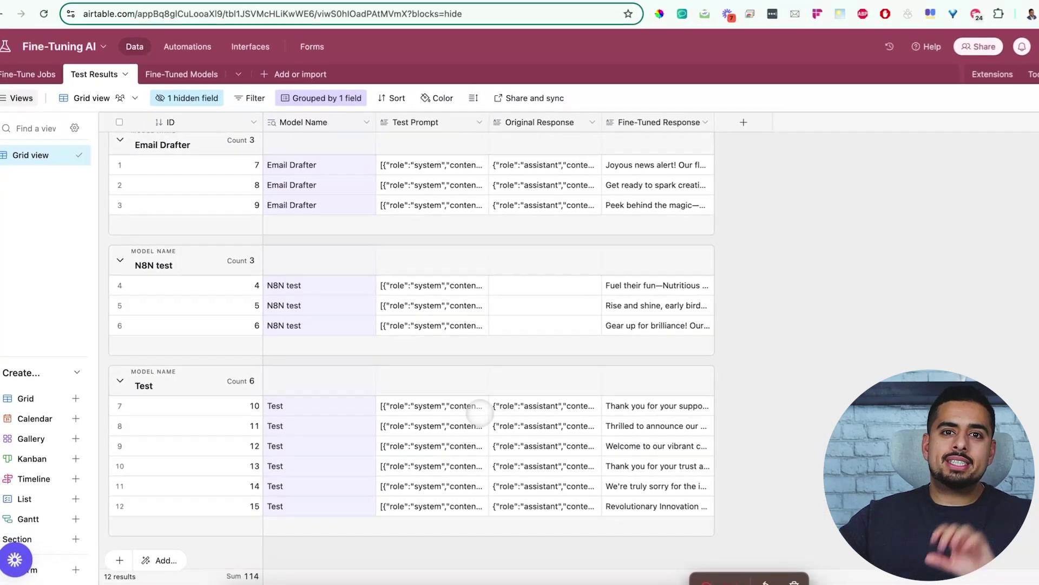
scroll(498, 468, "down", 1)
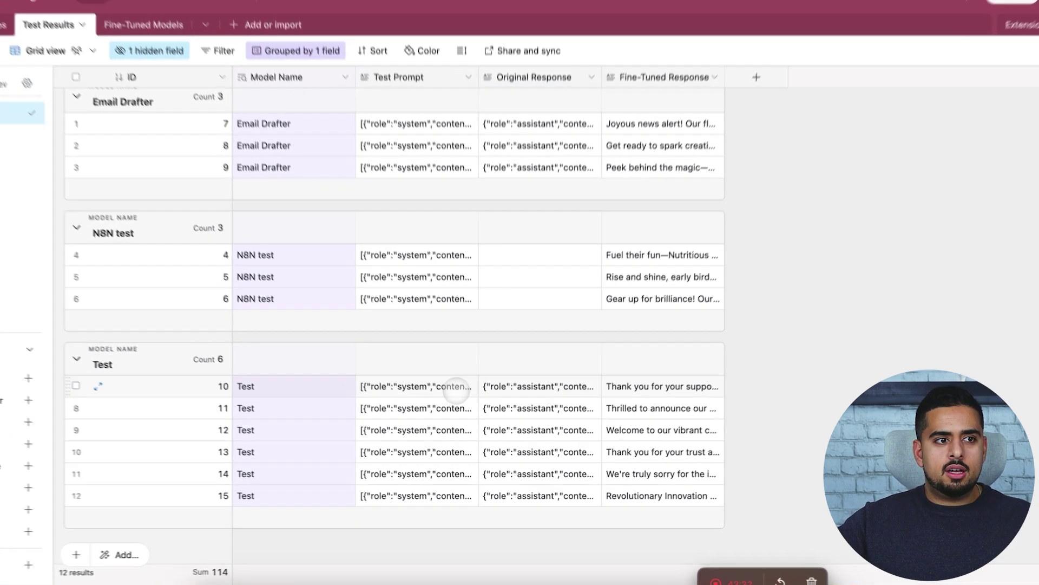
double_click(407, 403)
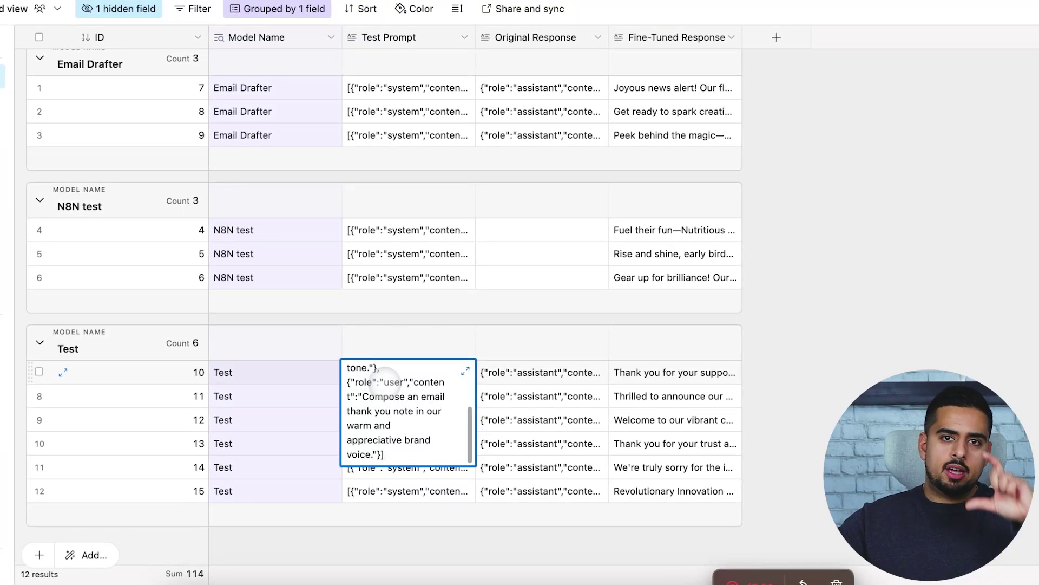
double_click(590, 376)
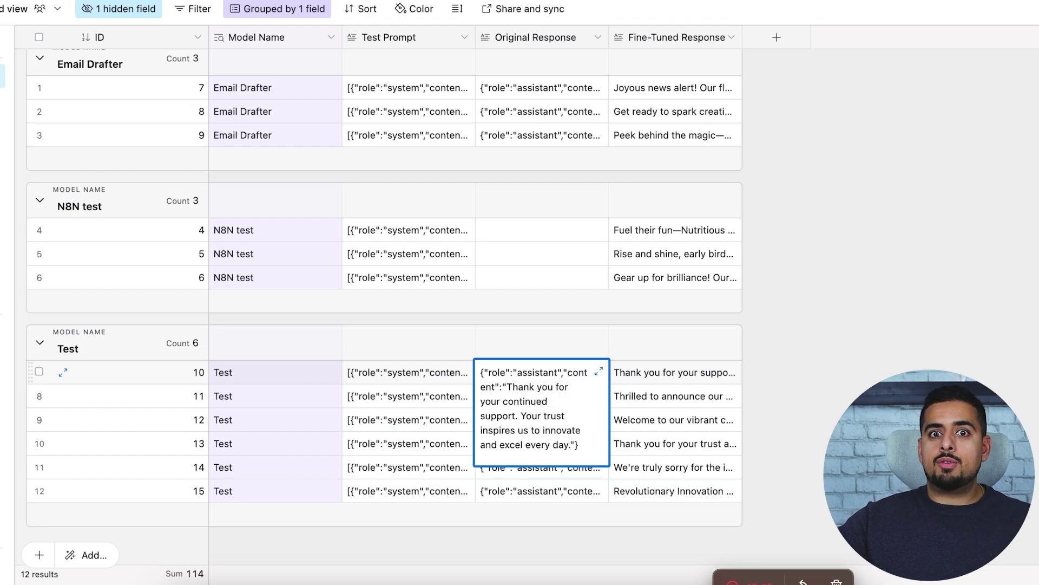
double_click(629, 373)
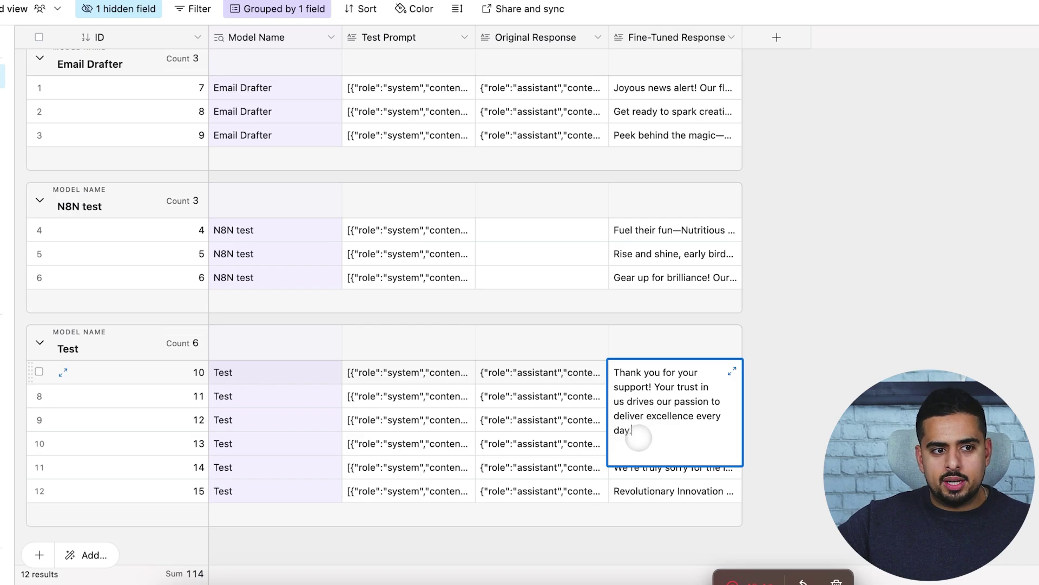
Compare the first Test record's fine-tuned response with its original response, and open the Fine-Tuned Models table
left_click_drag(638, 438, 605, 363)
double_click(565, 372)
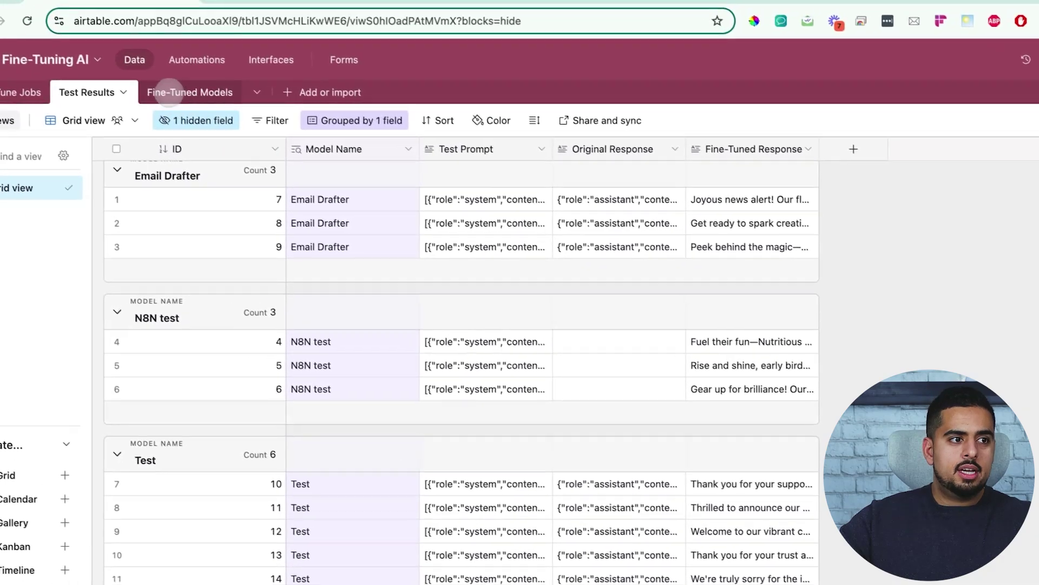
left_click(180, 76)
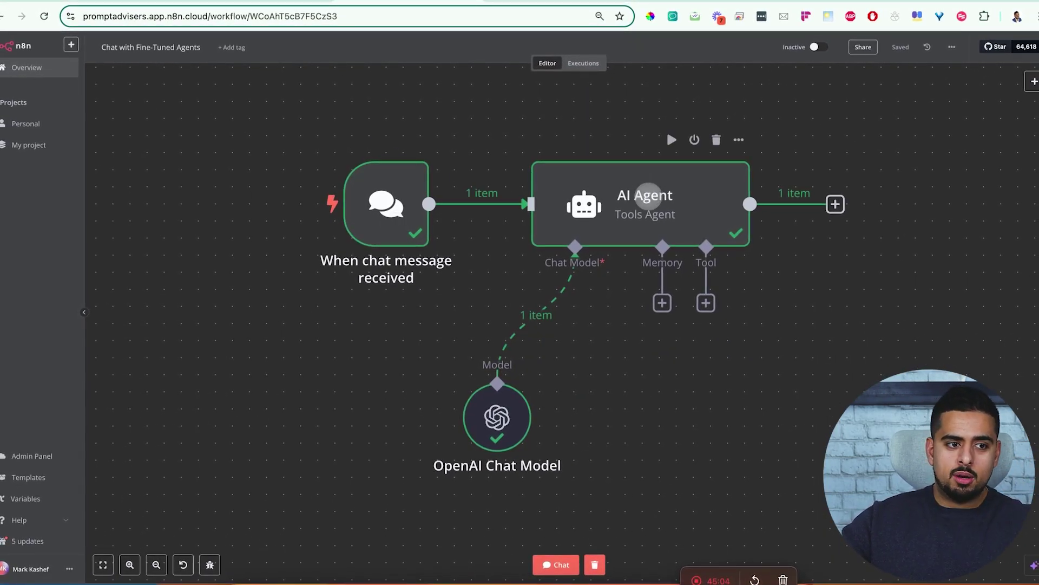
In n8n's Chat with Fine-Tuned Agents workflow, inspect the model ID of the OpenAI Chat Model node and return to the canvas
double_click(496, 417)
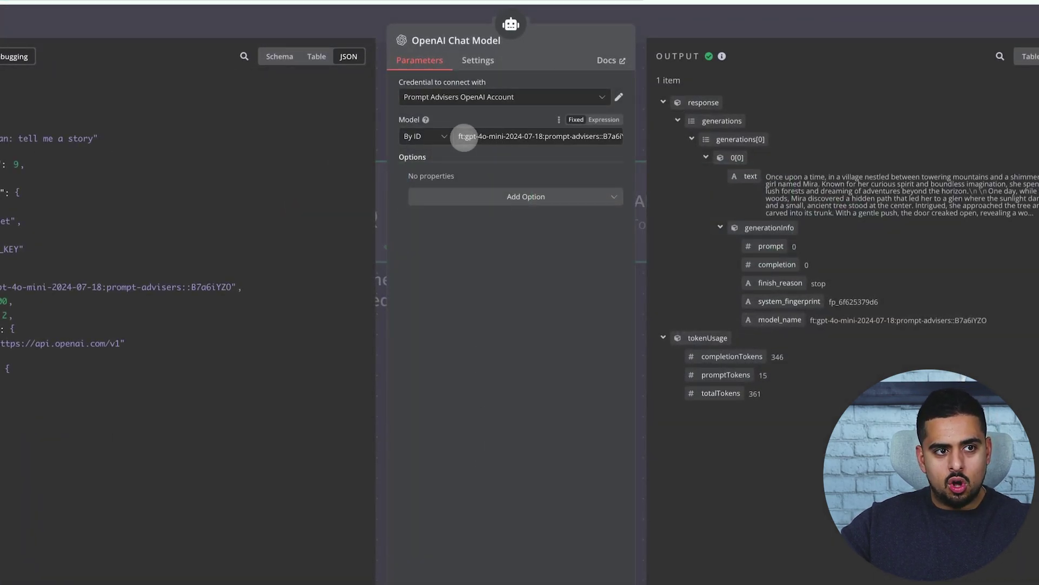
left_click_drag(464, 136, 649, 140)
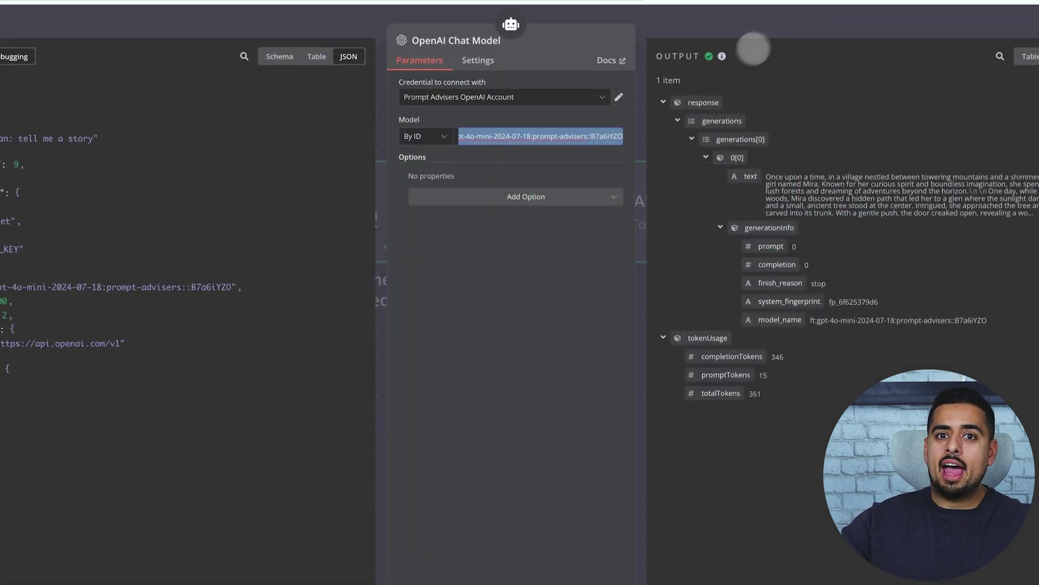
left_click(785, 23)
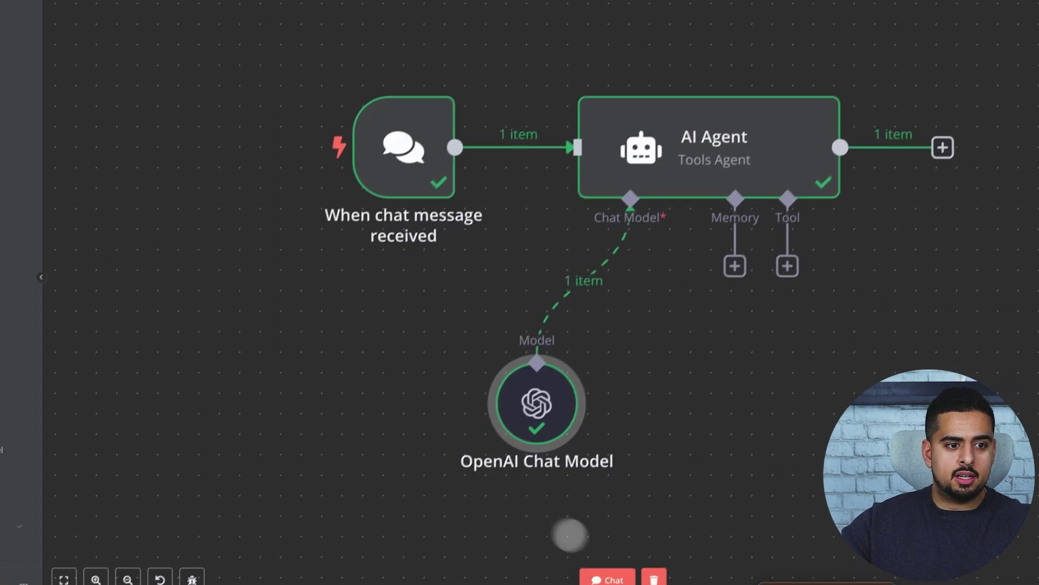
Open the workflow chat, send the message "write me an email" to the fine-tuned agent and read its reply
left_click(607, 578)
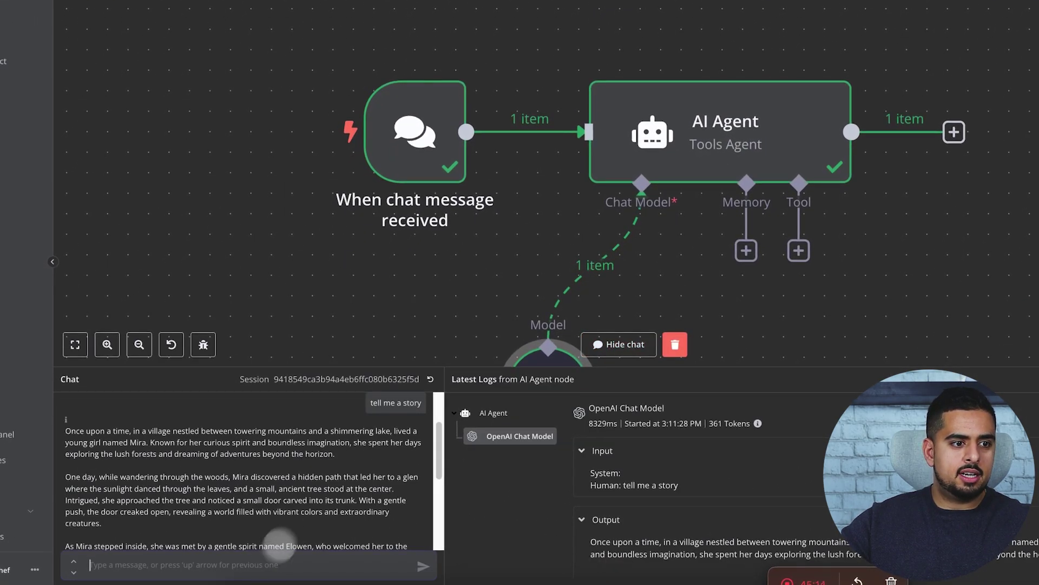
type("write me an em")
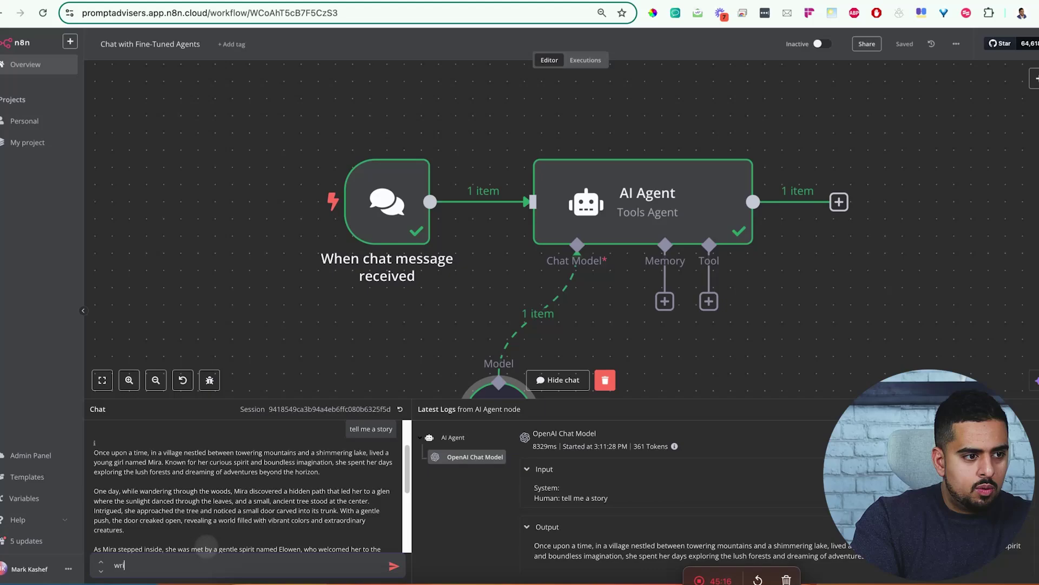
type("ail")
key("Return")
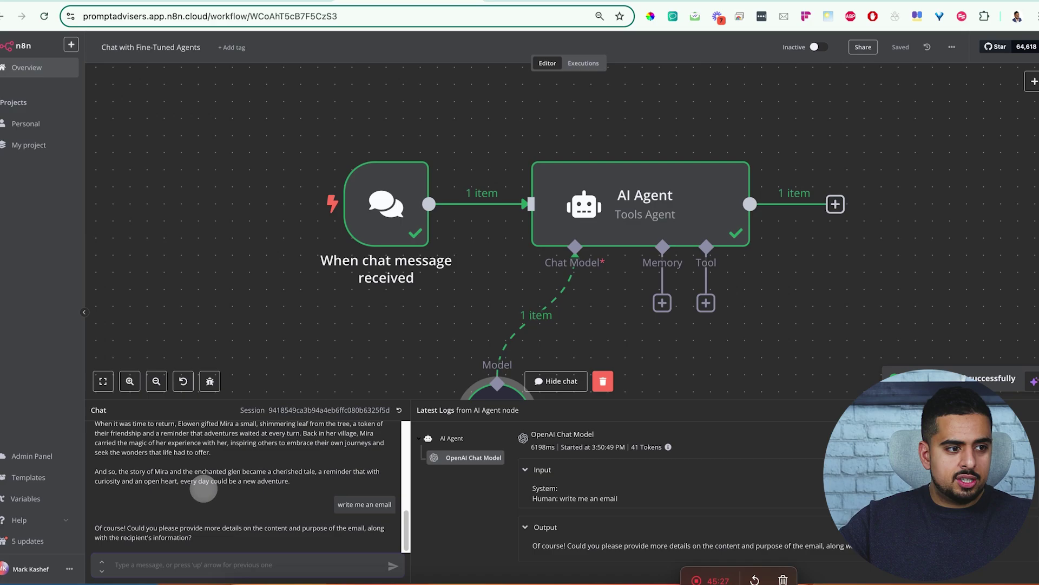
left_click_drag(192, 537, 90, 532)
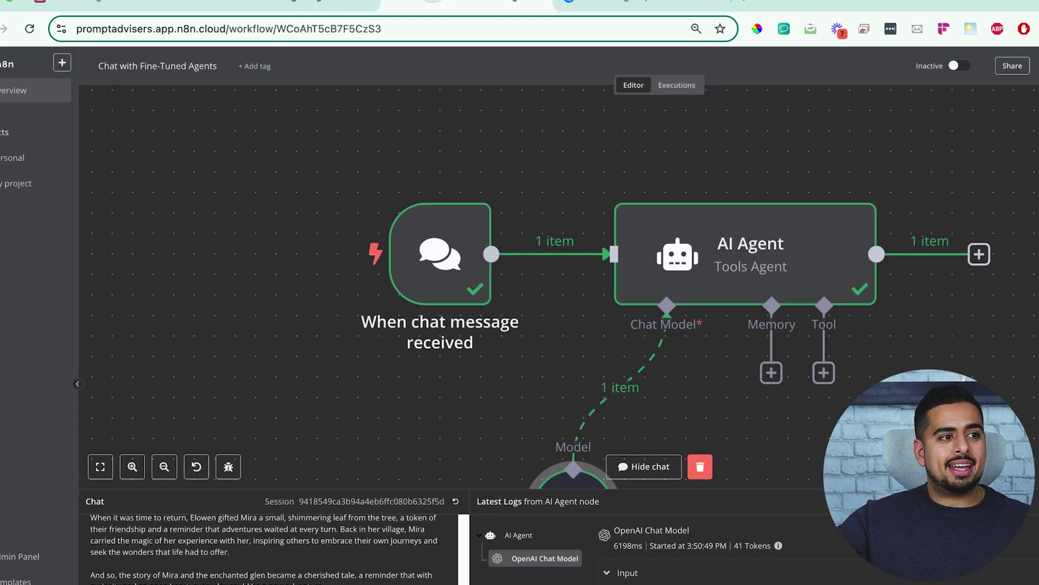
Switch to Airtable and enable Start Fine-Tuning? for the job with ID 8
left_click(106, 8)
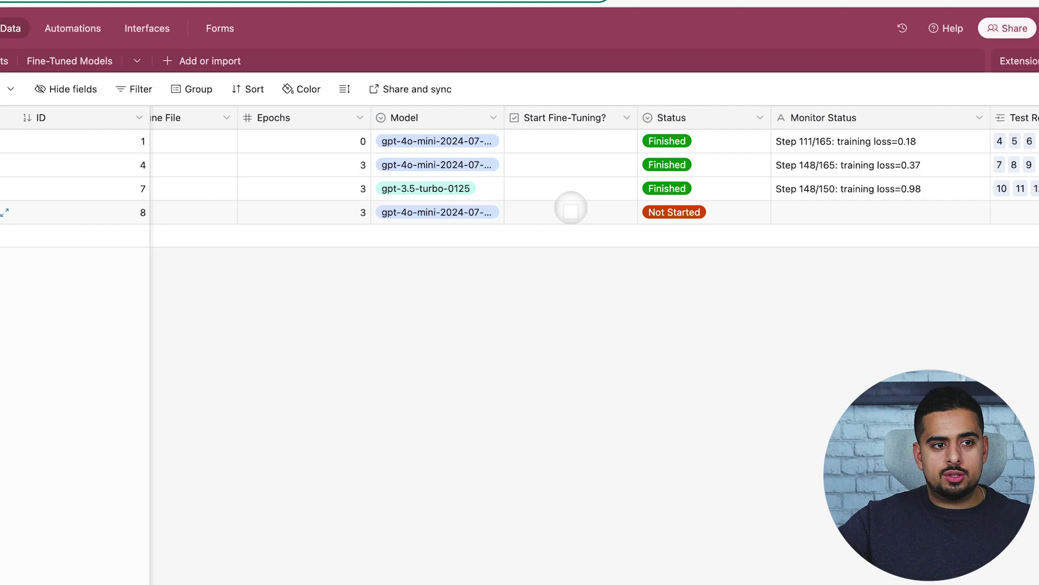
left_click(569, 211)
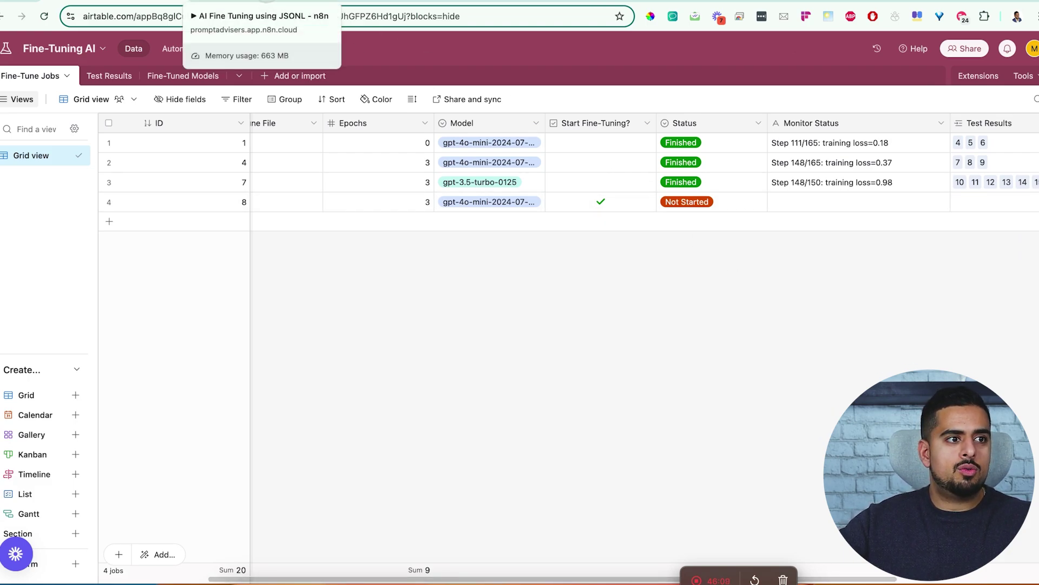
Survey the AI Fine Tuning using JSONL workflow in n8n, examine its Webhook trigger, and check job 8's status in Airtable
left_click(266, 2)
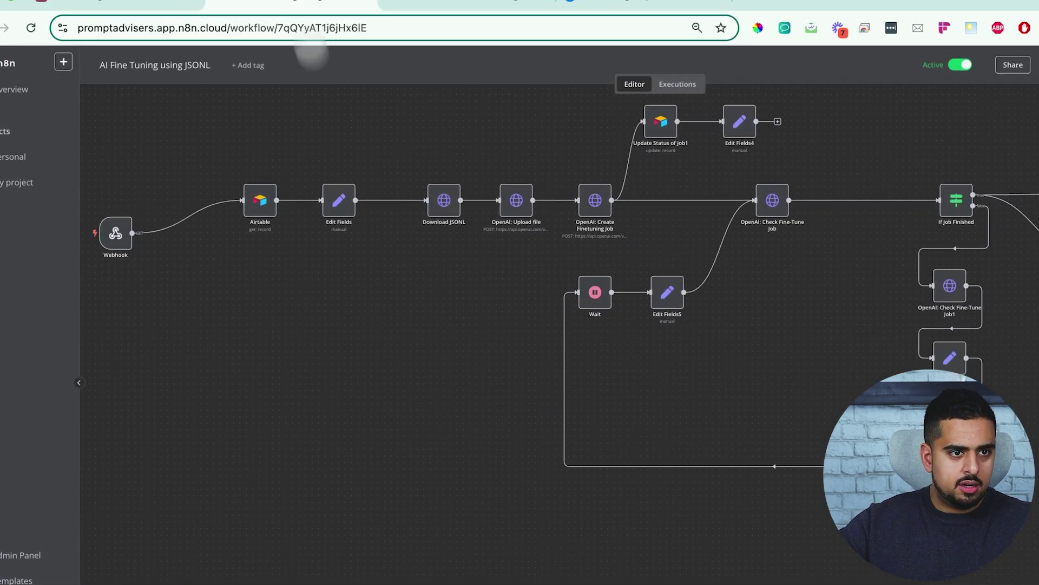
scroll(405, 298, "right", 5)
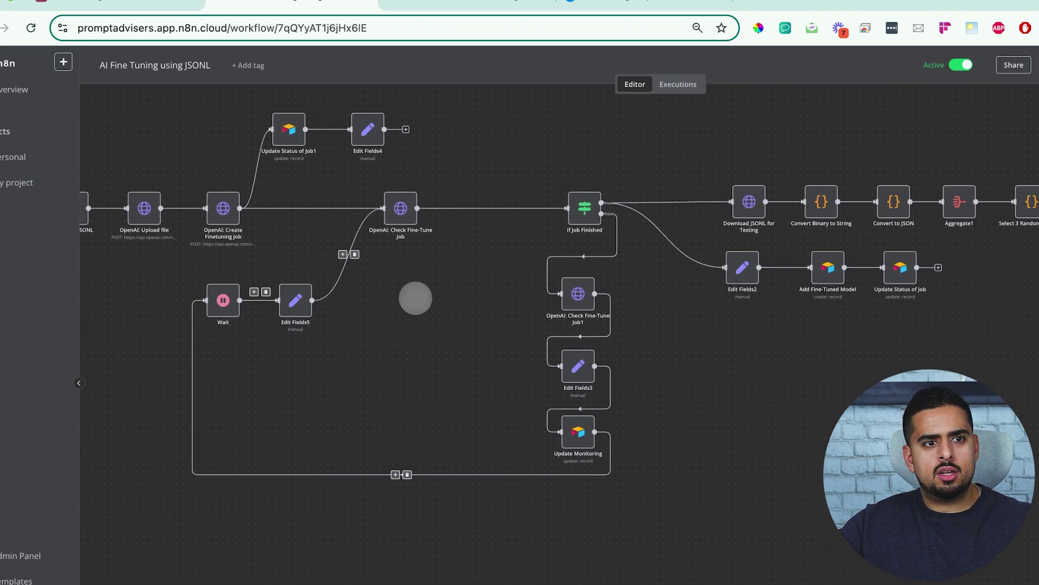
scroll(412, 297, "left", 10)
scroll(412, 297, "up", 5)
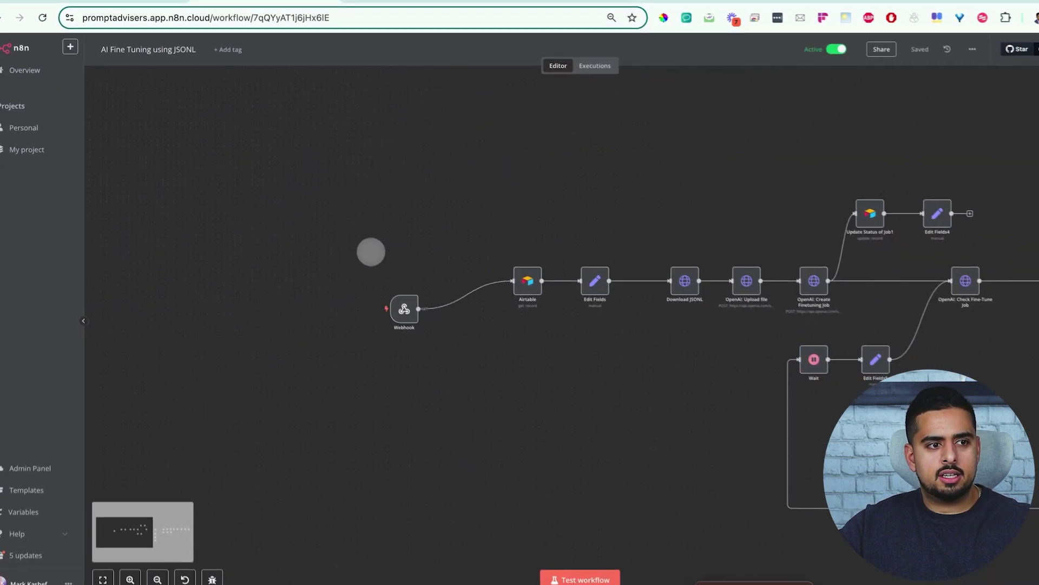
scroll(412, 296, "up", 10)
scroll(468, 291, "left", 5)
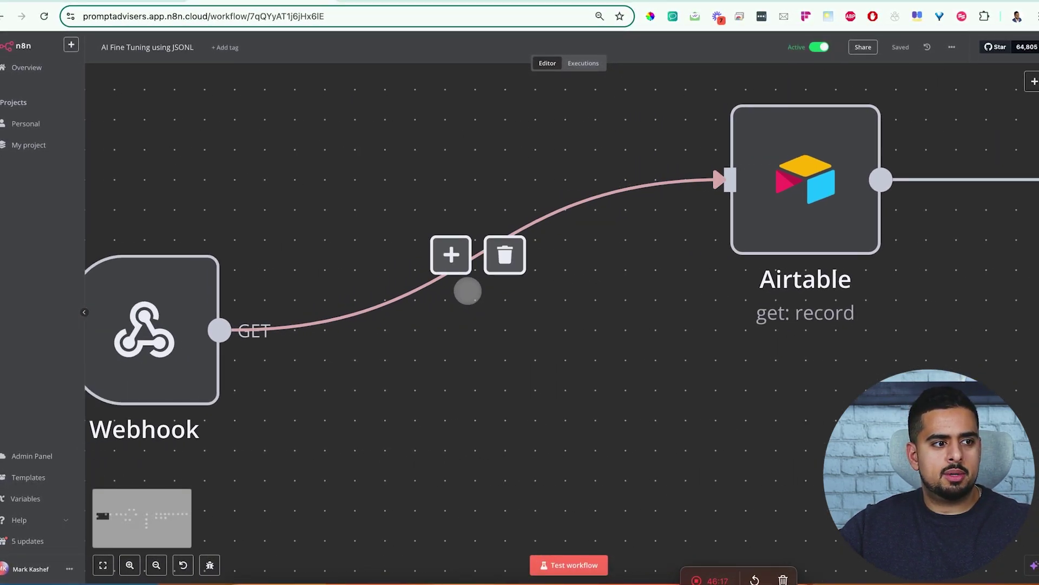
scroll(453, 301, "down", 3)
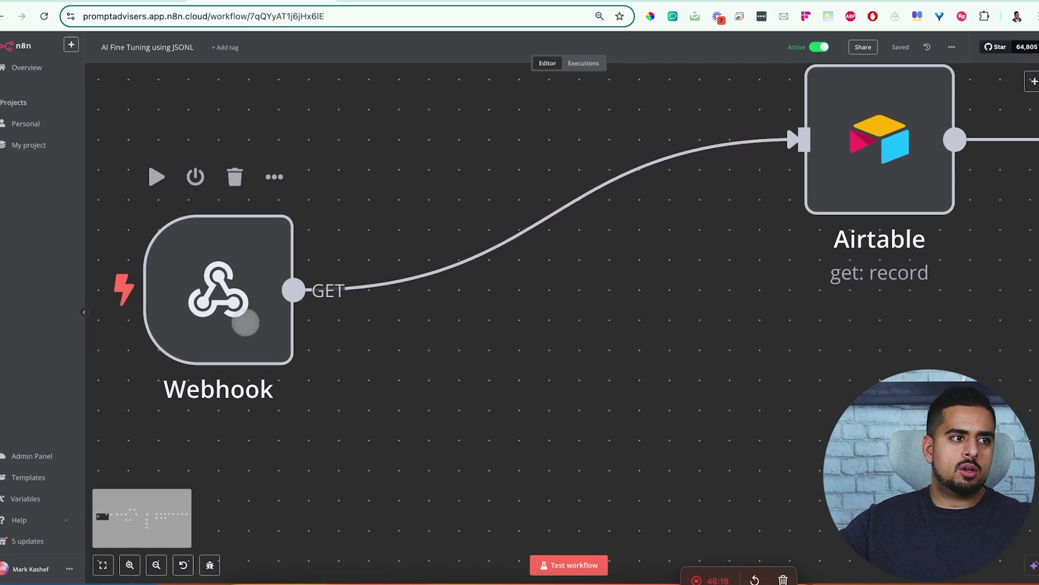
left_click(122, 4)
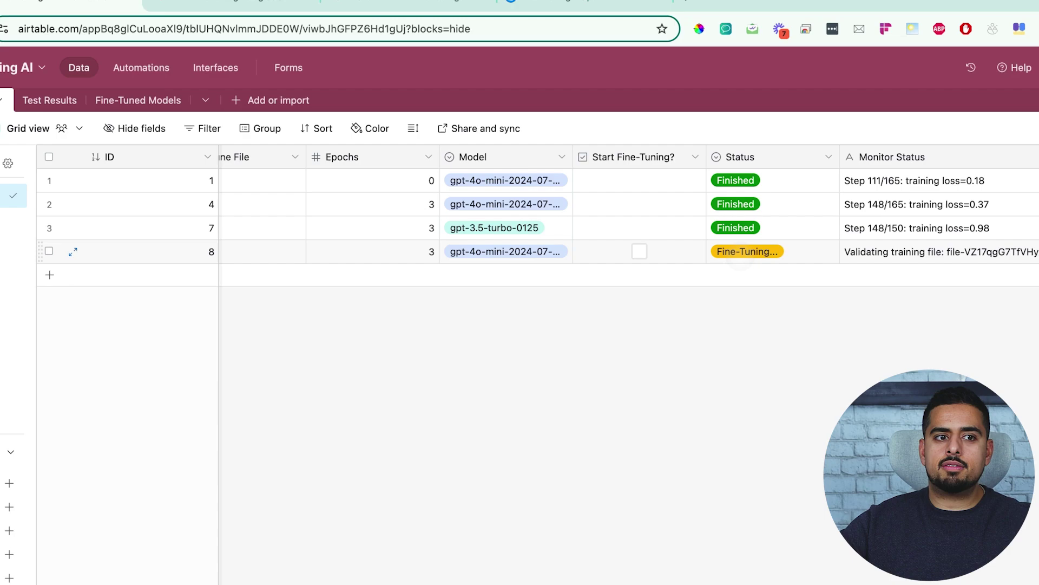
In n8n, follow the nodes from Airtable to OpenAI: Create Finetuning Job, and inspect job 8's Monitor Status in Airtable
left_click(228, 6)
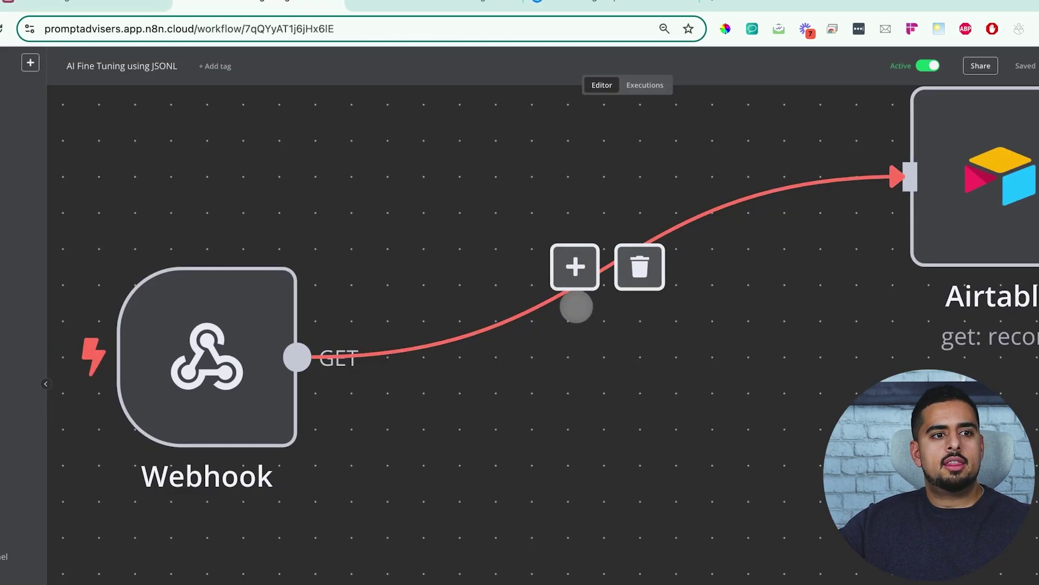
scroll(619, 319, "right", 5)
scroll(619, 320, "up", 1)
scroll(619, 320, "right", 6)
scroll(619, 320, "up", 1)
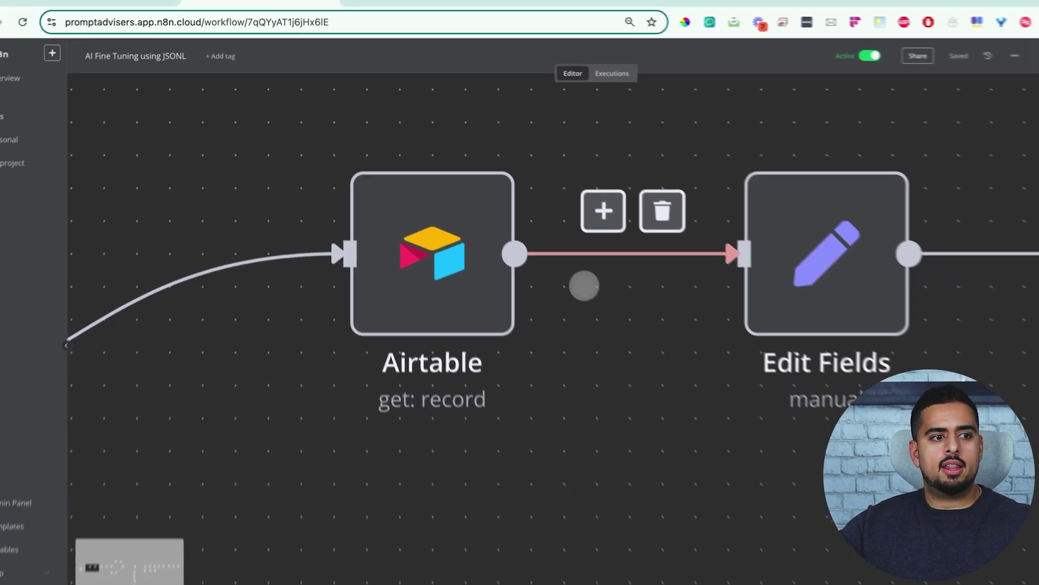
scroll(558, 260, "right", 8)
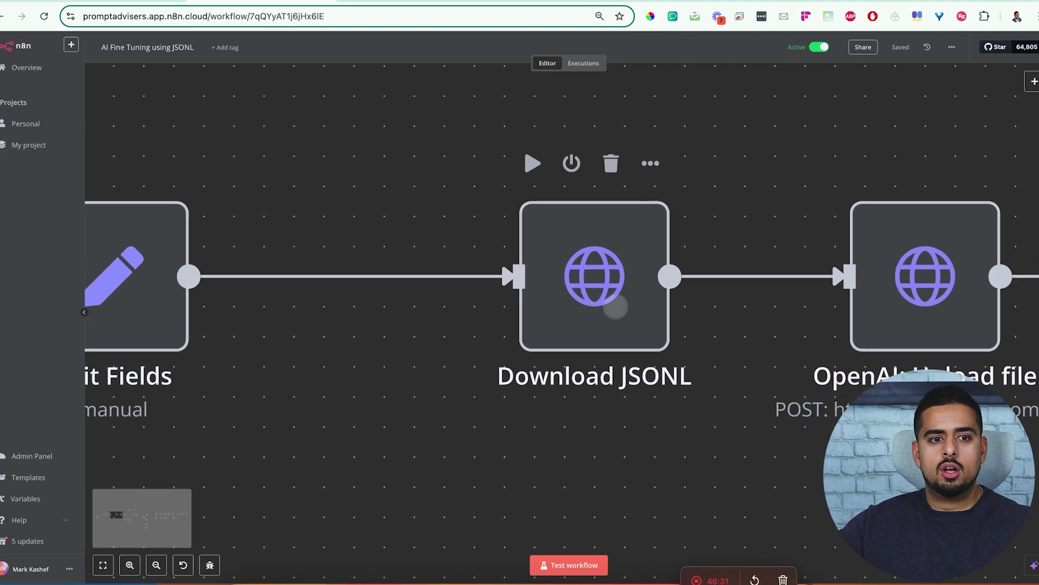
scroll(615, 307, "right", 8)
scroll(616, 307, "right", 5)
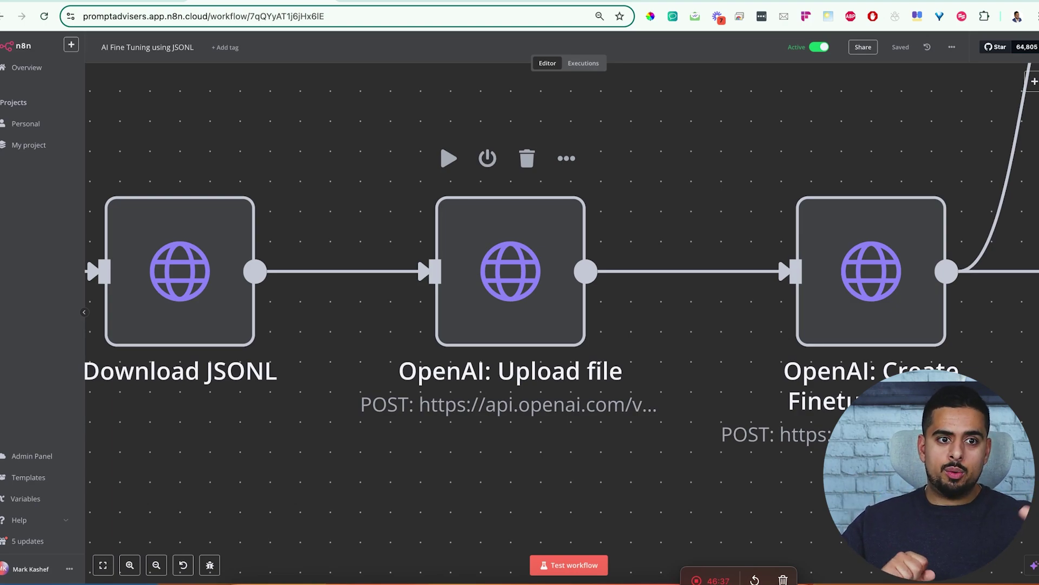
scroll(696, 317, "right", 5)
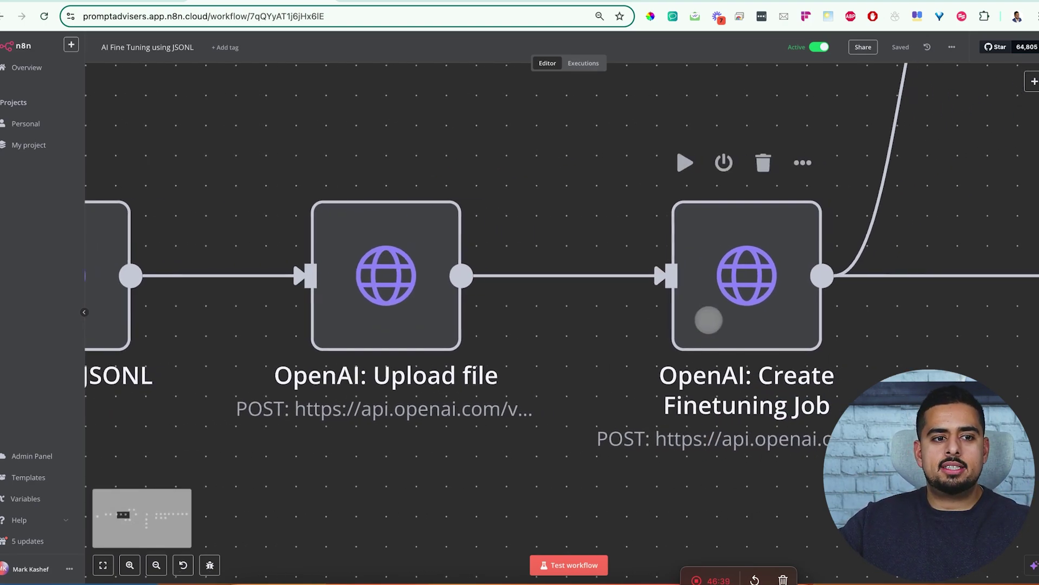
scroll(696, 317, "down", 5)
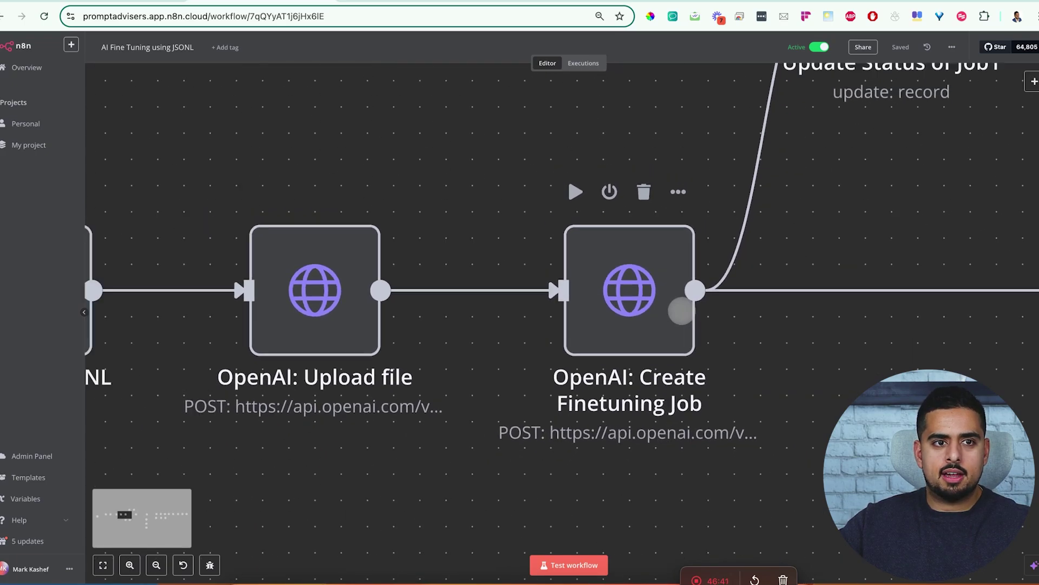
scroll(802, 280, "right", 3)
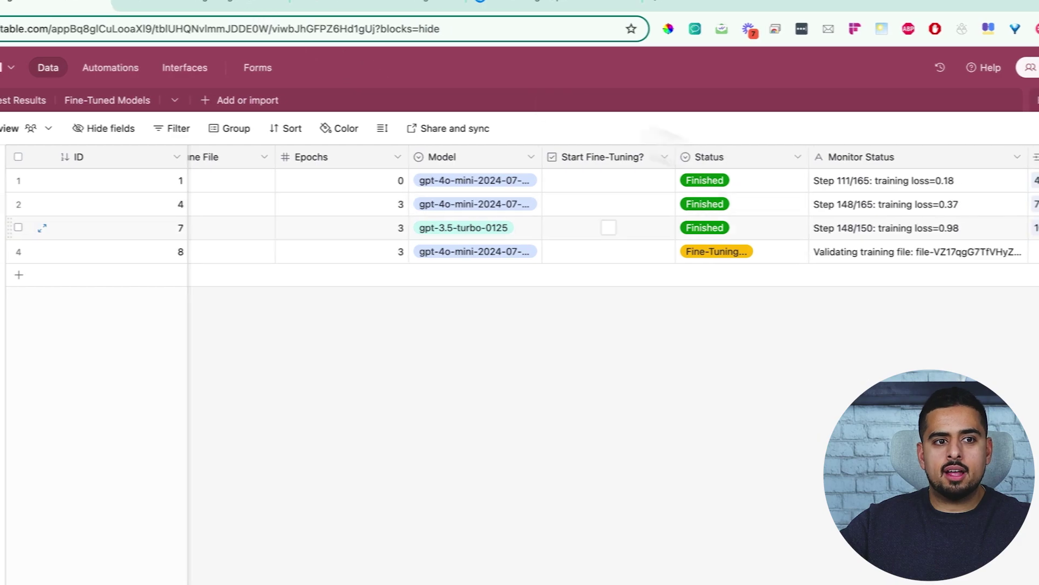
double_click(884, 251)
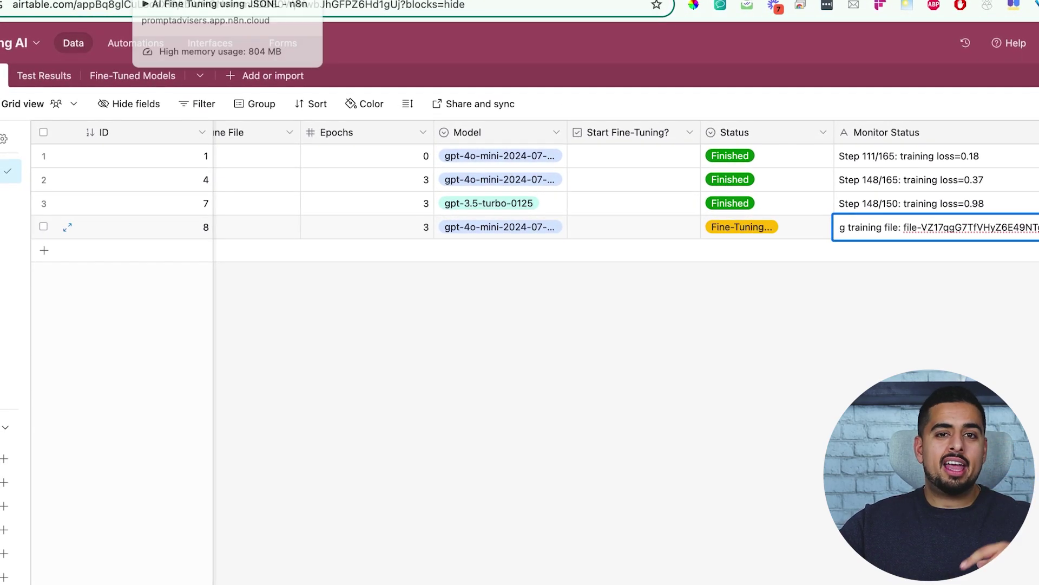
Back in n8n, examine the OpenAI: Check Fine-Tune Job node and the Wait and Edit Fields5 nodes feeding it
left_click(217, 1)
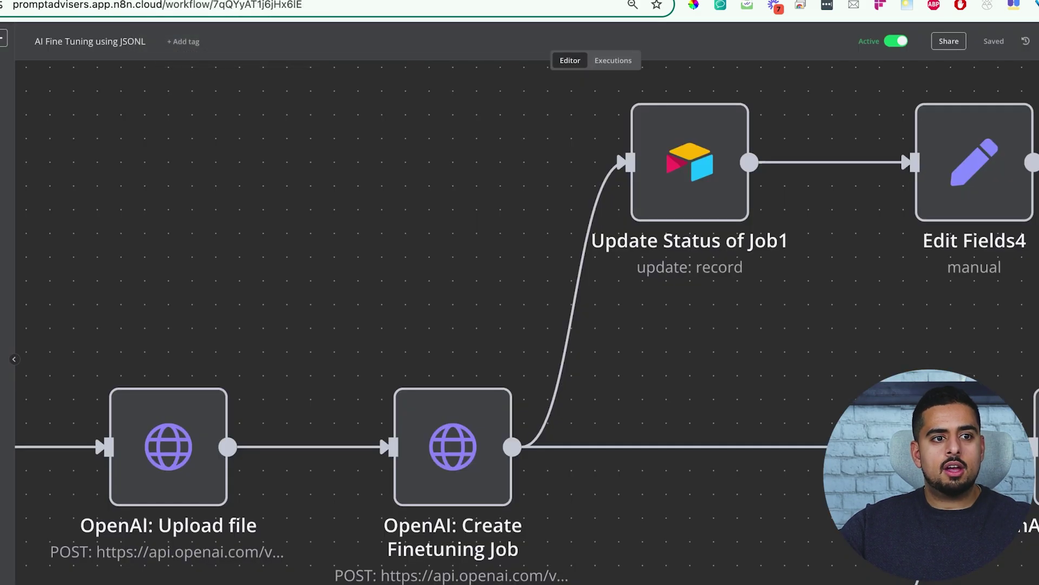
scroll(724, 215, "right", 5)
scroll(724, 215, "right", 3)
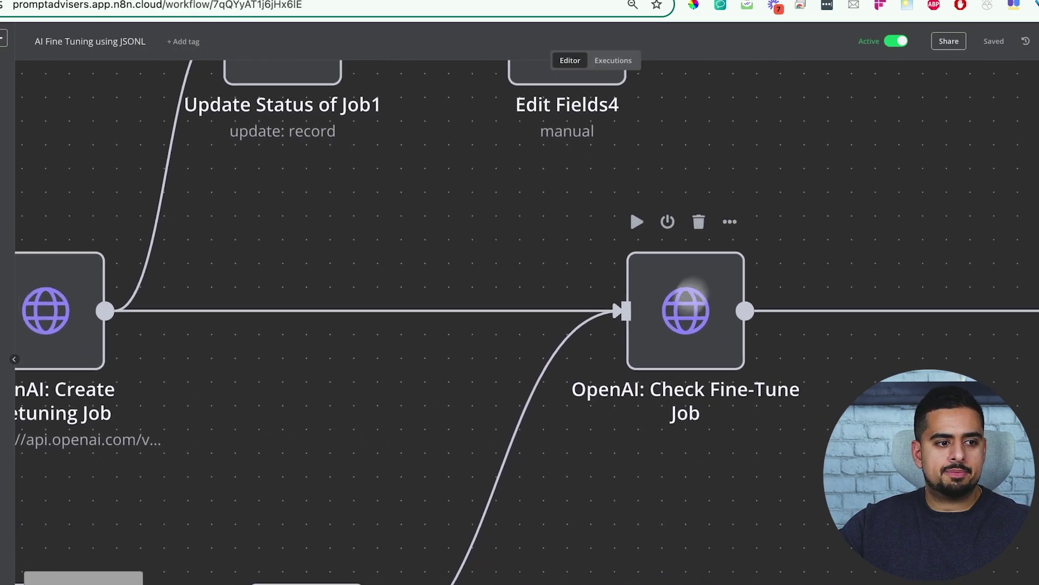
scroll(629, 207, "down", 5, "ctrl")
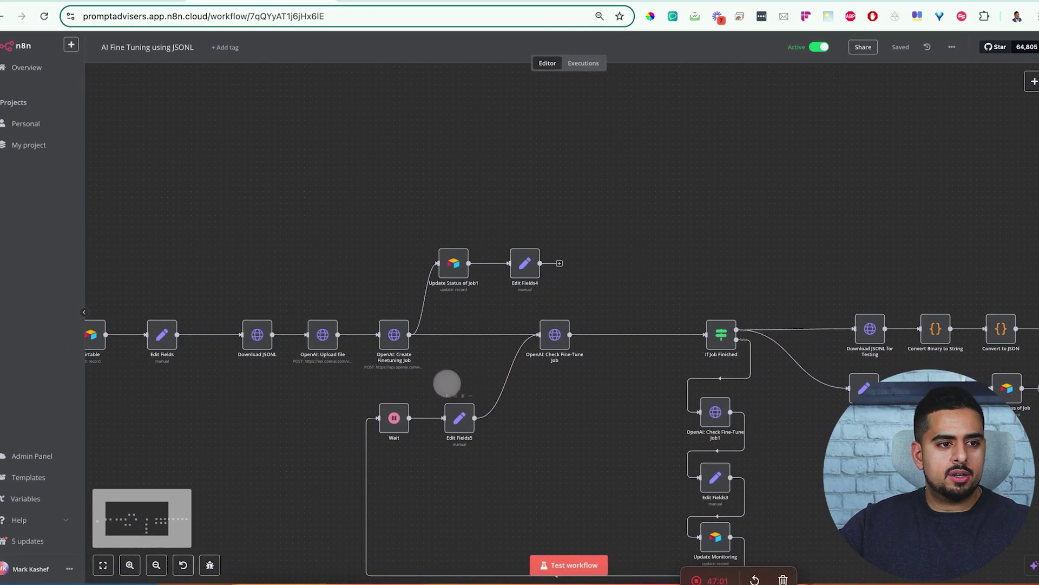
scroll(455, 387, "up", 5, "ctrl")
scroll(547, 370, "down", 2)
scroll(530, 387, "down", 3)
scroll(531, 387, "left", 1)
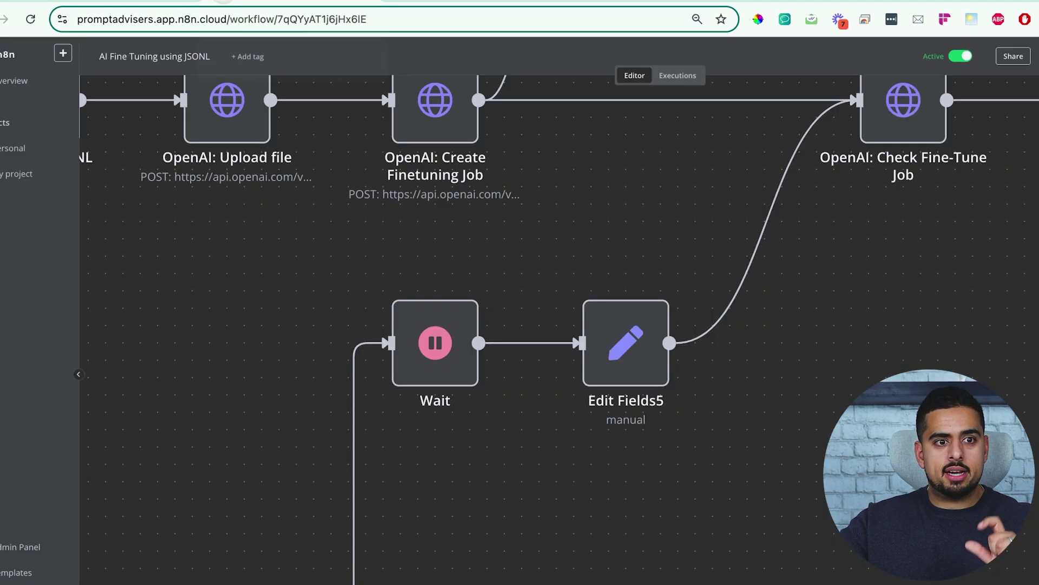
Examine the If Job Finished node's false branch through the second status check, Edit Fields3 and Update Monitoring
scroll(499, 371, "down", 5)
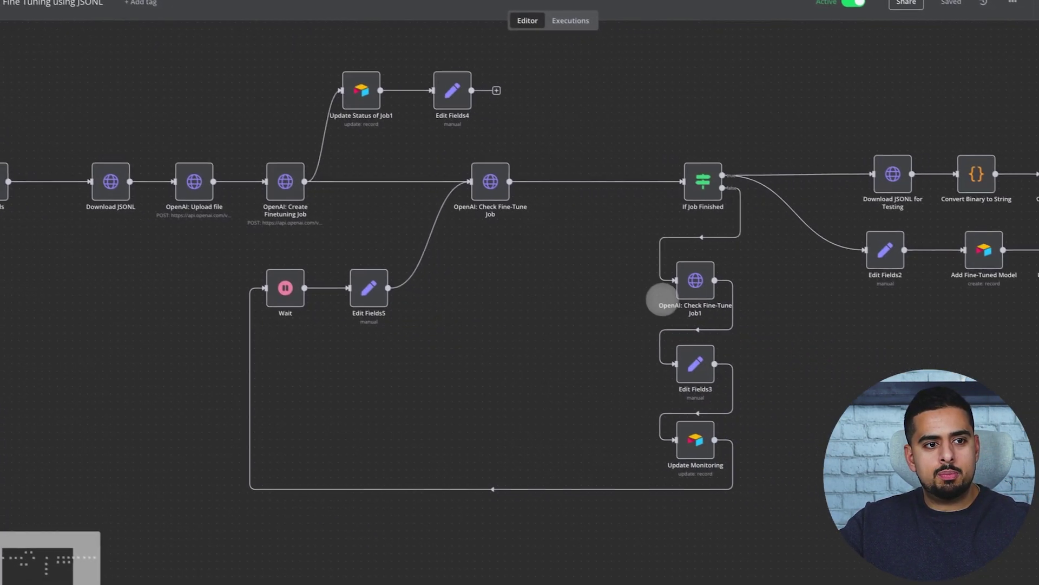
scroll(666, 301, "right", 3)
scroll(622, 294, "up", 1)
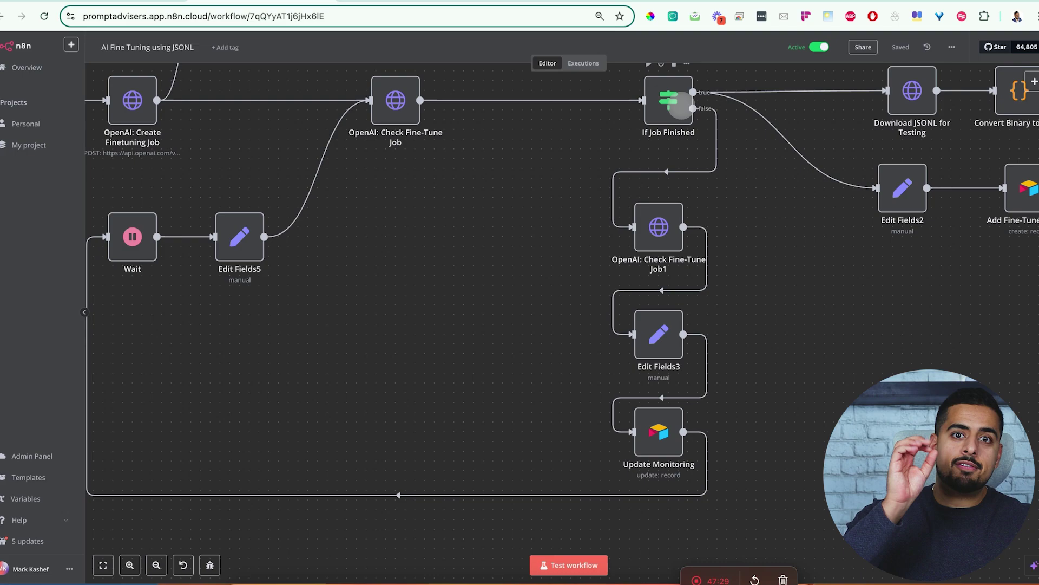
scroll(866, 162, "up", 5, "ctrl")
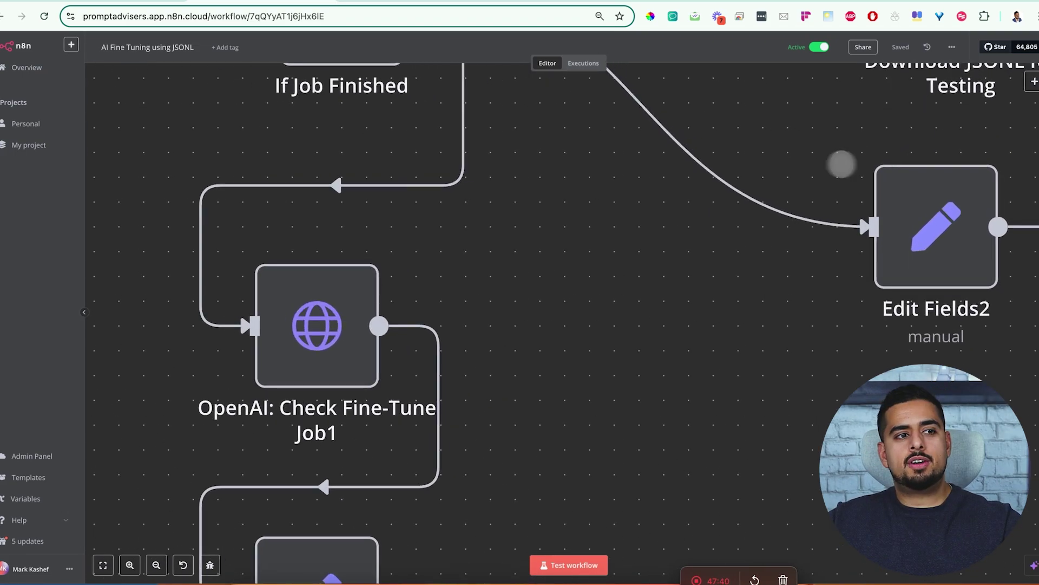
Examine the If Job Finished node's true branch, including Download JSONL for Testing, Convert Binary to String and Edit Fields2
scroll(782, 167, "up", 5)
scroll(379, 162, "up", 2)
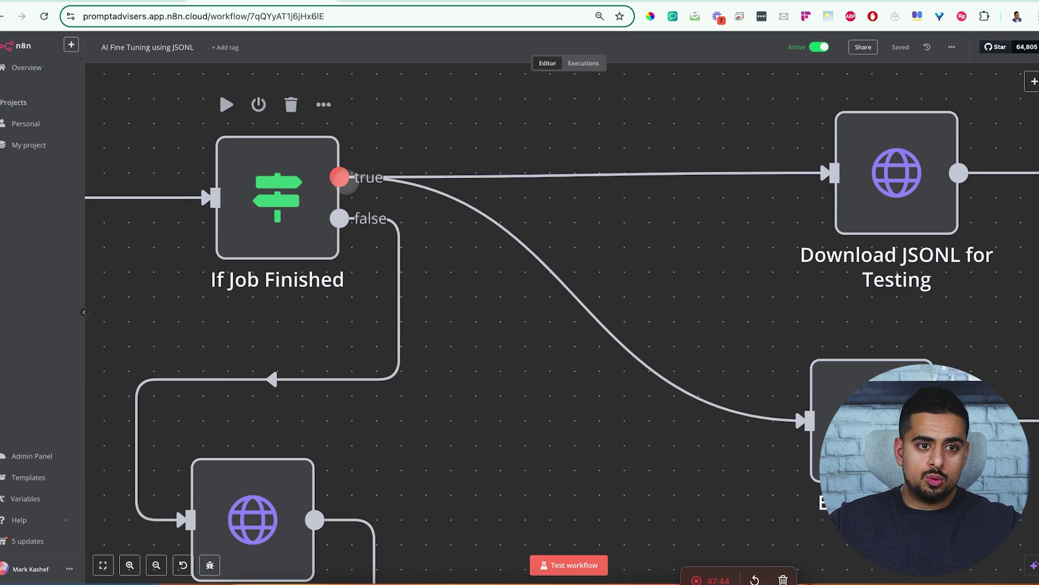
scroll(754, 128, "right", 4)
scroll(571, 123, "right", 6)
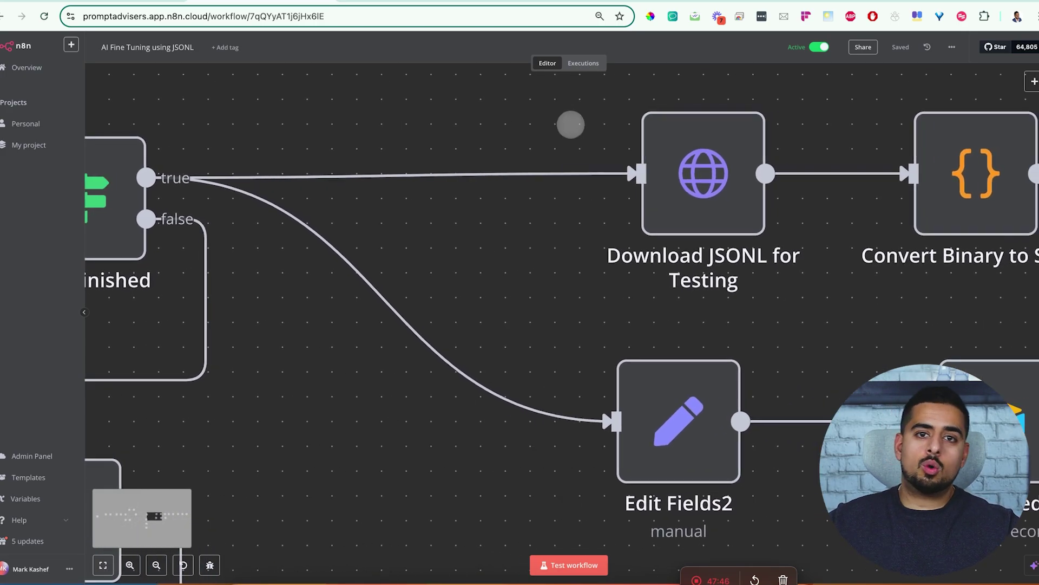
scroll(570, 125, "right", 1)
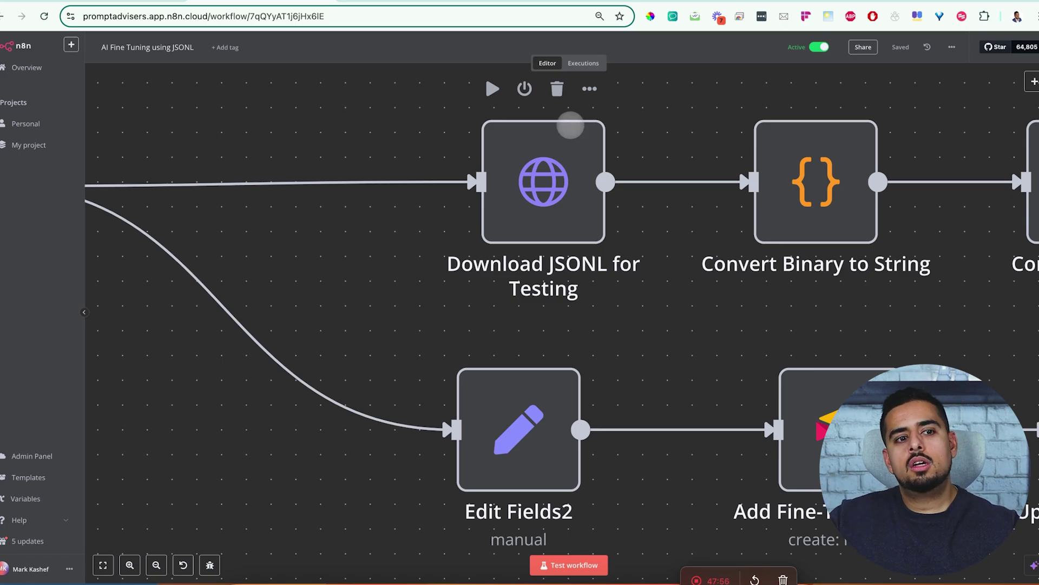
Follow the testing branch from Download JSONL for Testing through Convert to JSON, Aggregate1, Select 3 Random Prompts and OpenAI: Test Fine-Tuned Model to Add Test Results
scroll(570, 125, "right", 10)
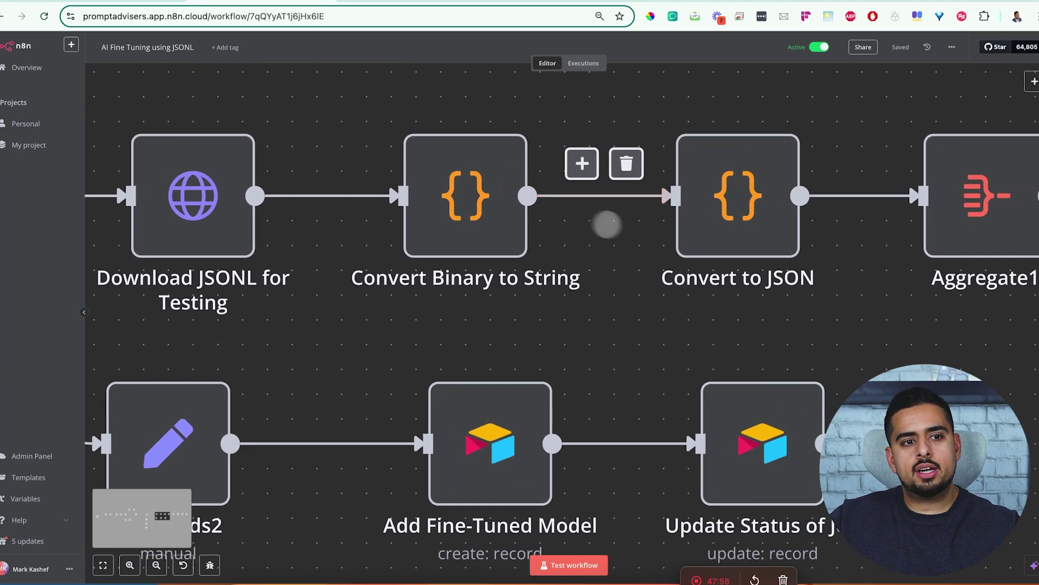
scroll(606, 224, "right", 10)
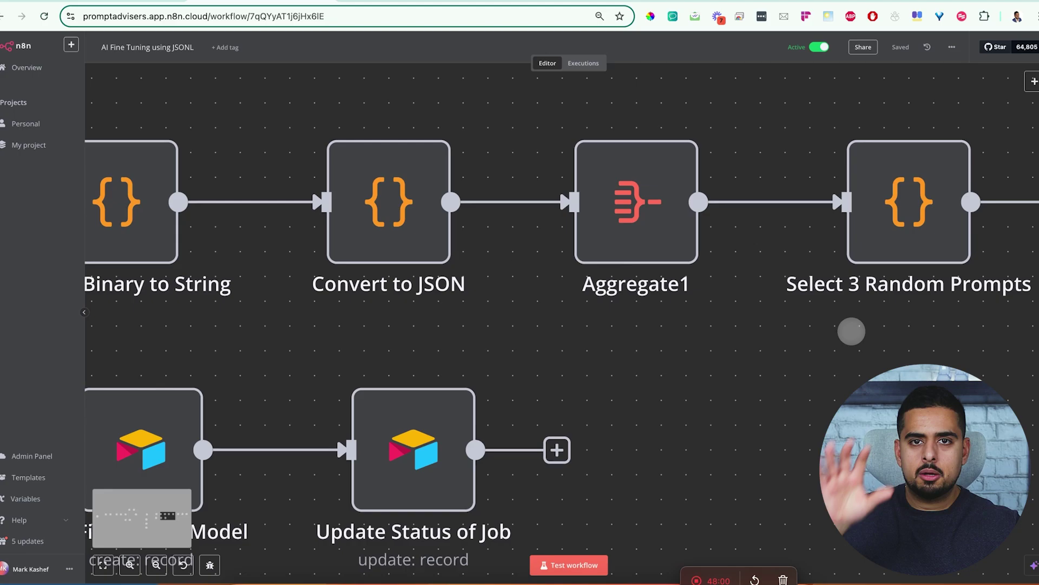
scroll(851, 331, "right", 12)
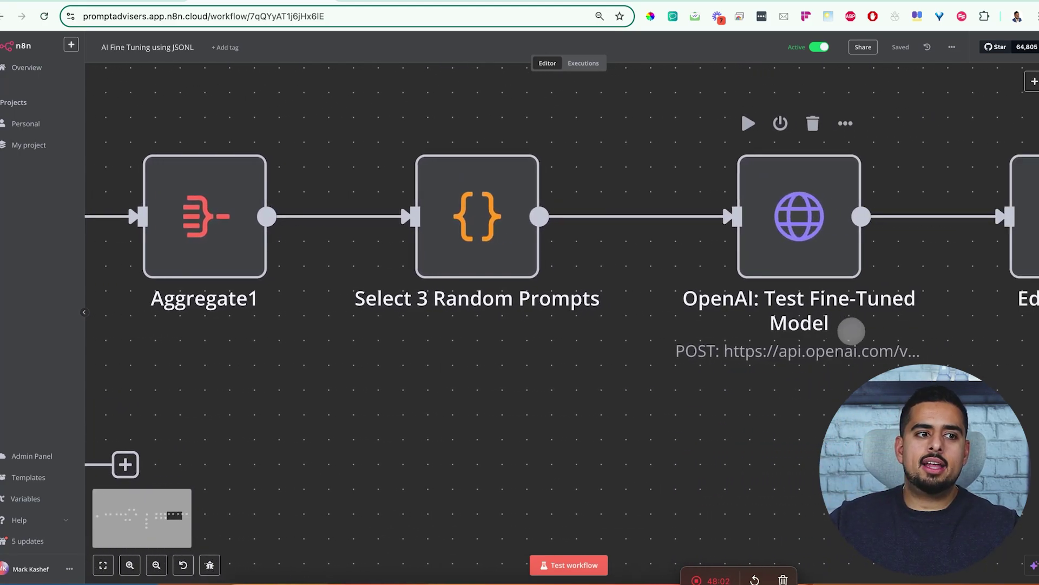
scroll(851, 330, "right", 10)
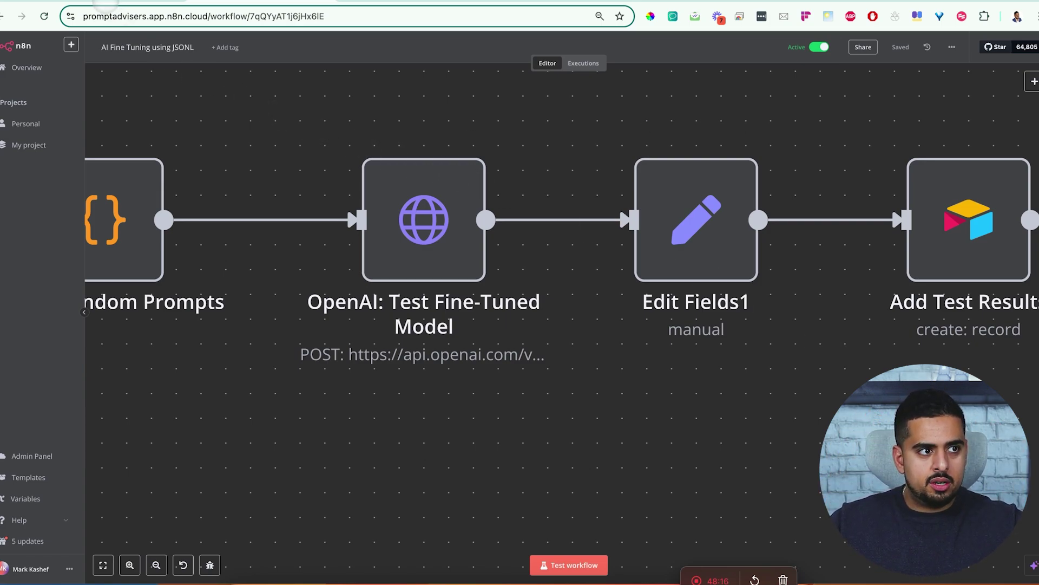
Switch to Airtable and review the Test Results table's test prompts, original responses and fine-tuned responses for each model
left_click(106, 4)
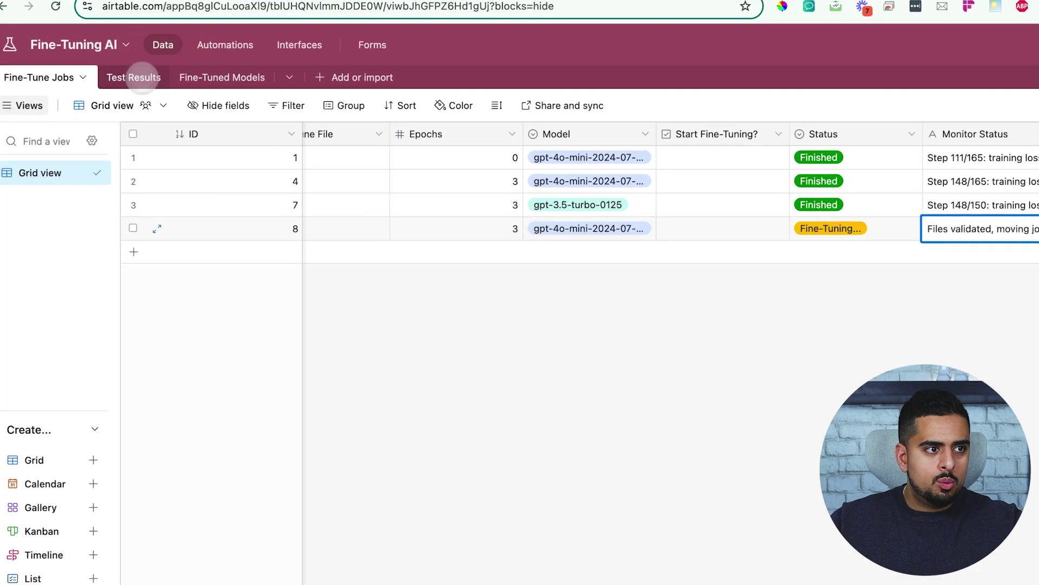
left_click(134, 78)
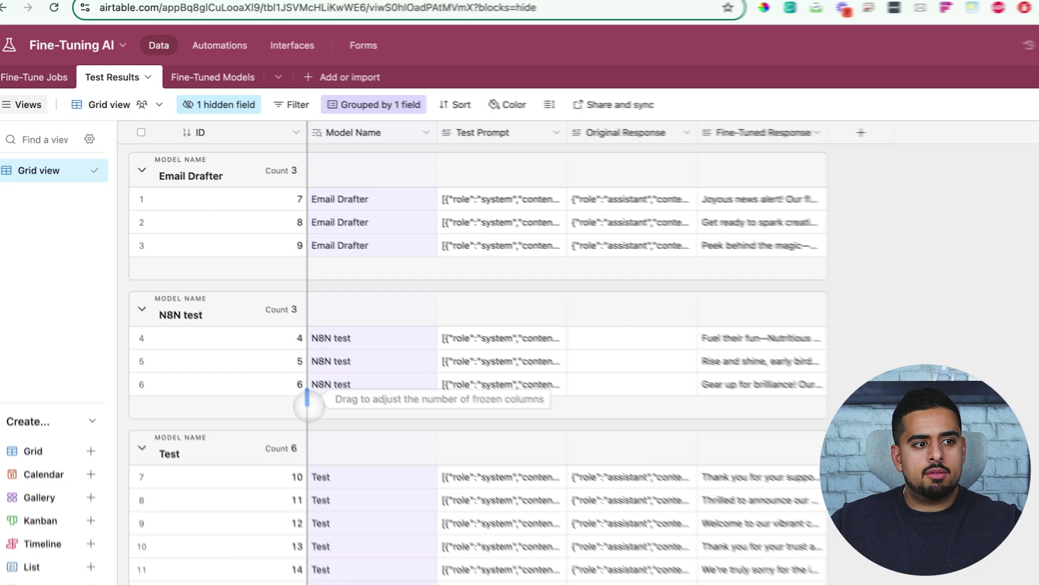
scroll(303, 401, "down", 3)
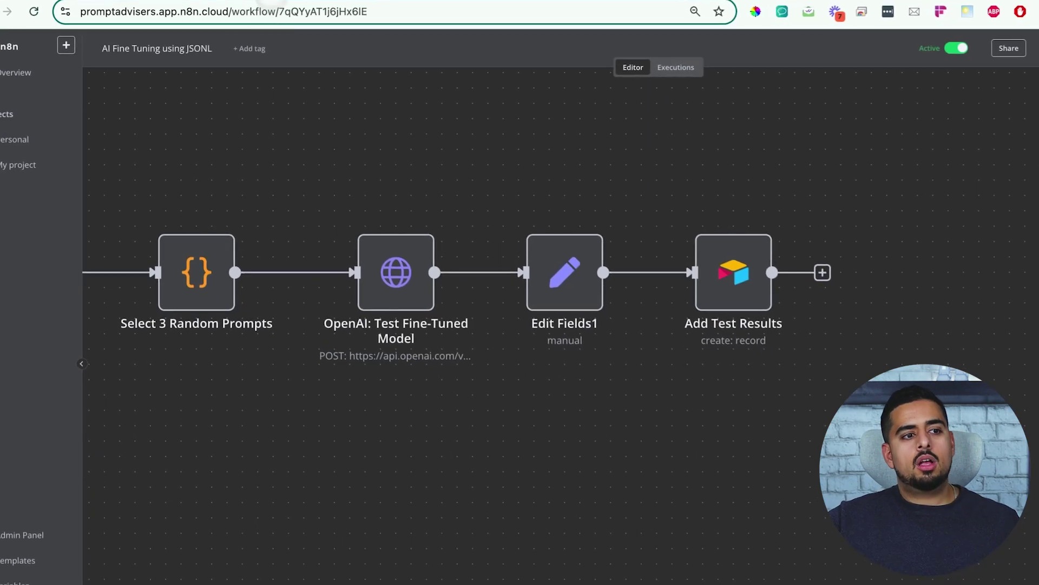
Back in n8n, examine the Edit Fields2, Add Fine-Tuned Model and Update Status of Job nodes, and open Airtable's Fine-Tune Jobs table
scroll(414, 398, "left", 5)
scroll(414, 398, "down", 2)
scroll(433, 411, "left", 10)
scroll(433, 411, "down", 2)
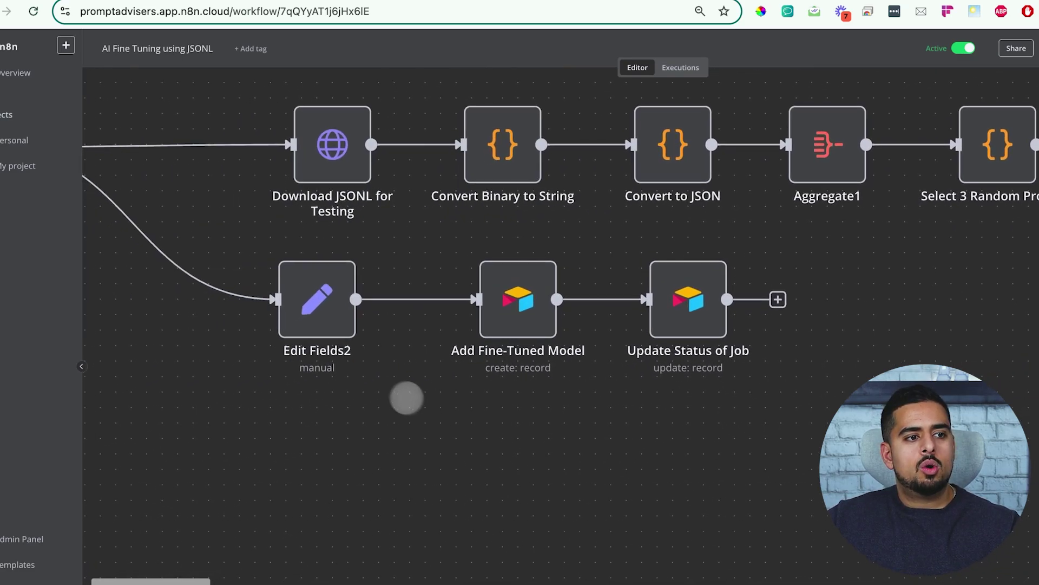
scroll(379, 325, "up", 5)
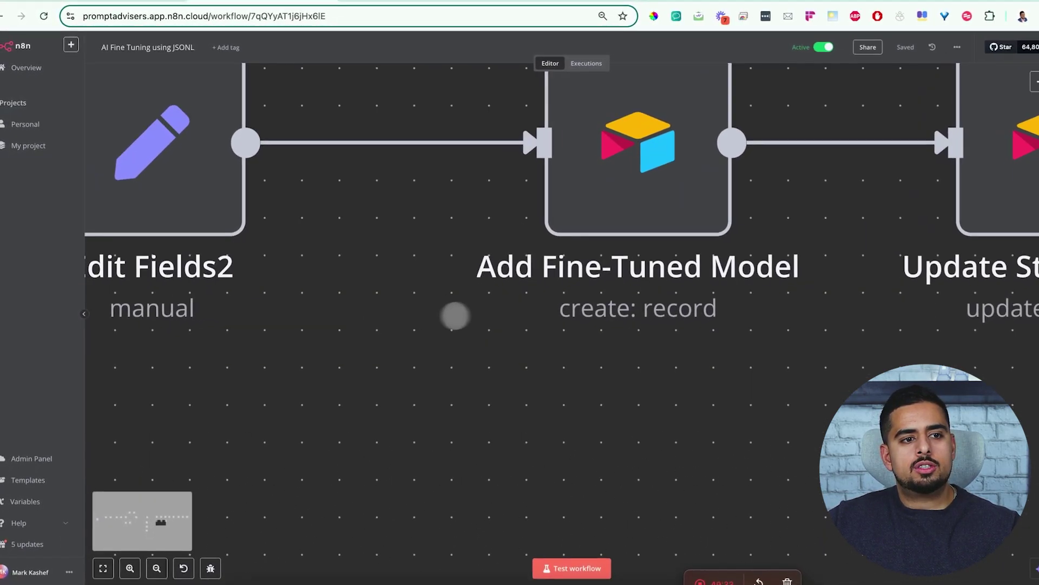
scroll(568, 304, "down", 4)
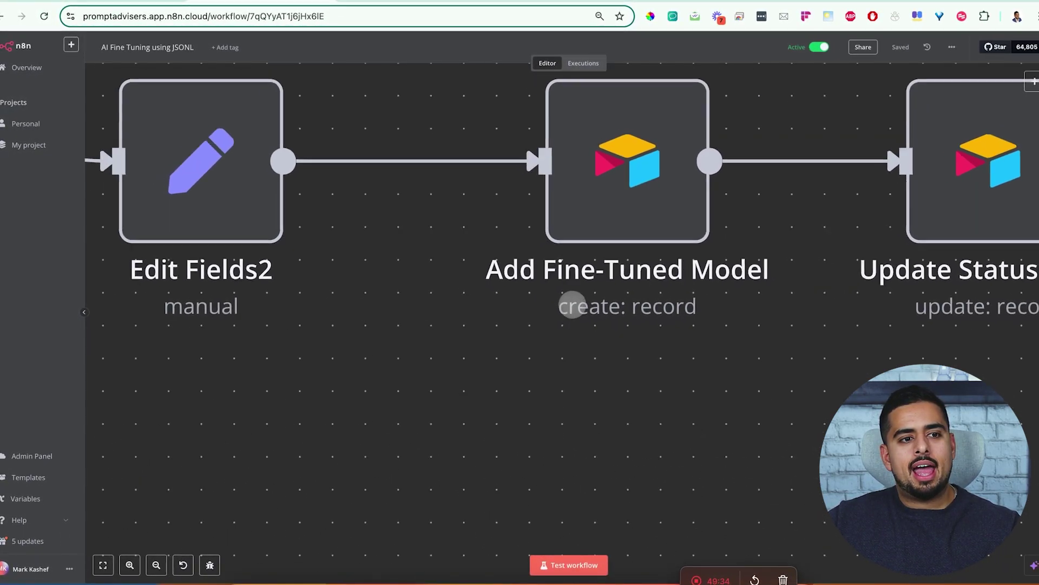
scroll(683, 279, "right", 5)
scroll(591, 290, "right", 4)
scroll(592, 290, "up", 2)
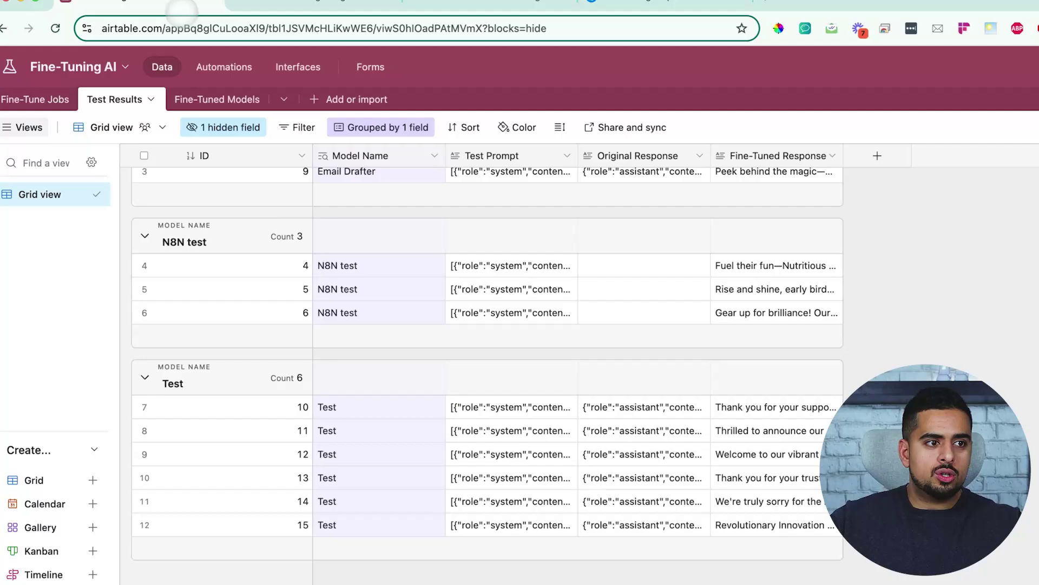
left_click(42, 100)
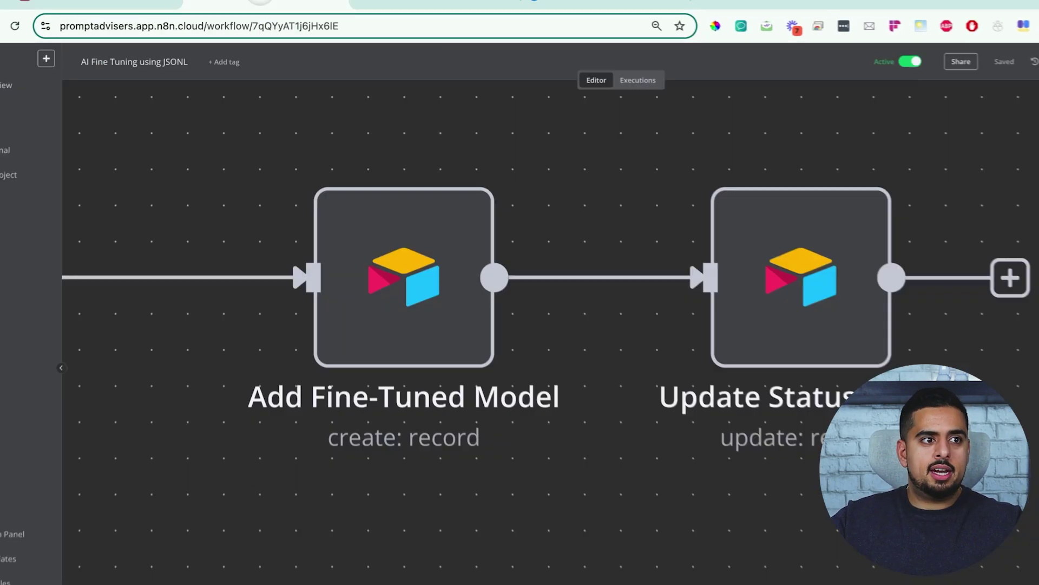
View the workflow's executions in n8n, and open the newest gpt-4o-mini-2024-07-18 job on OpenAI's fine-tuning page to inspect its details and messages
left_click(655, 84)
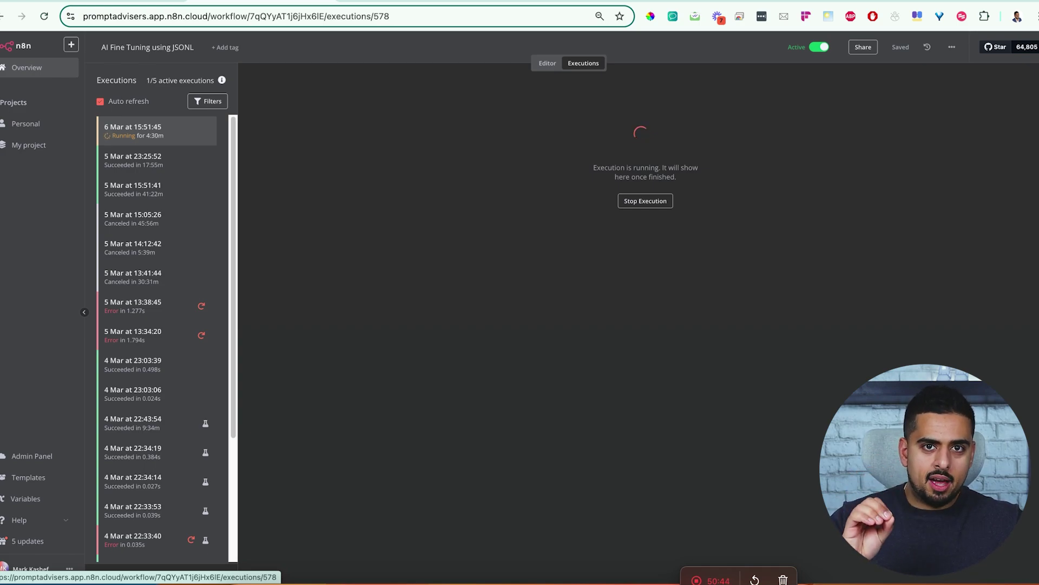
left_click(540, 1)
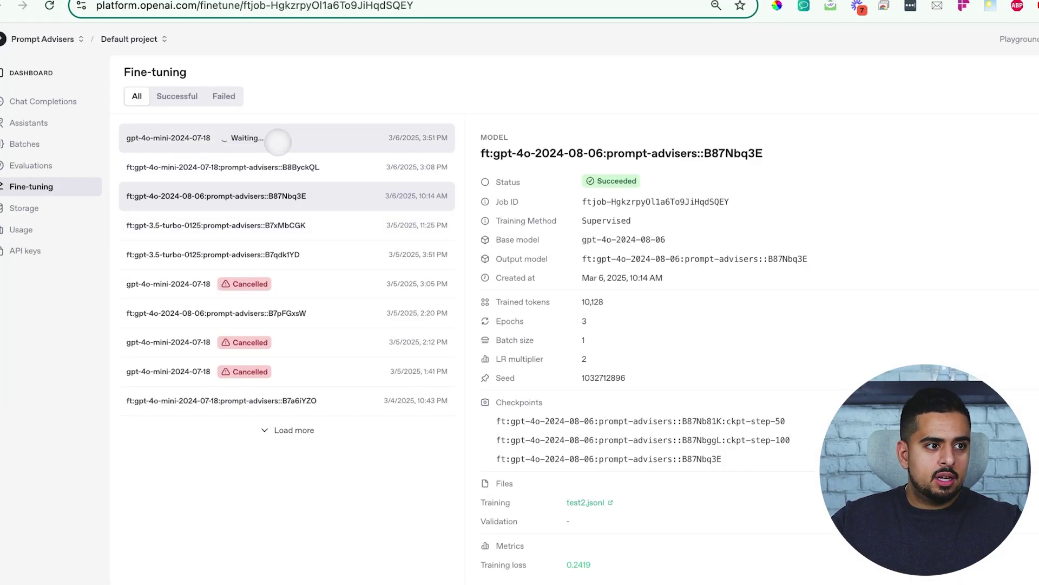
left_click(273, 138)
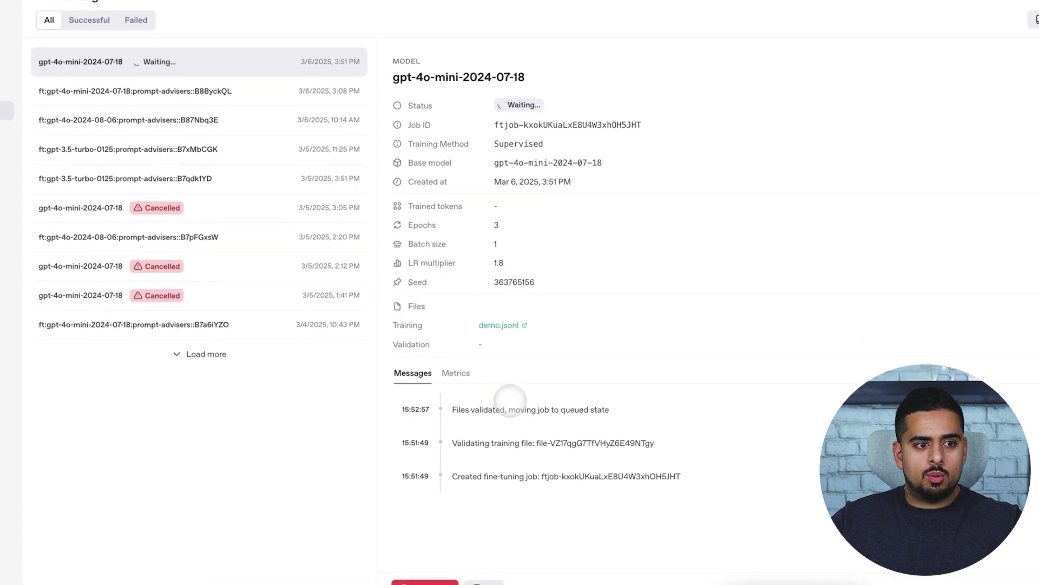